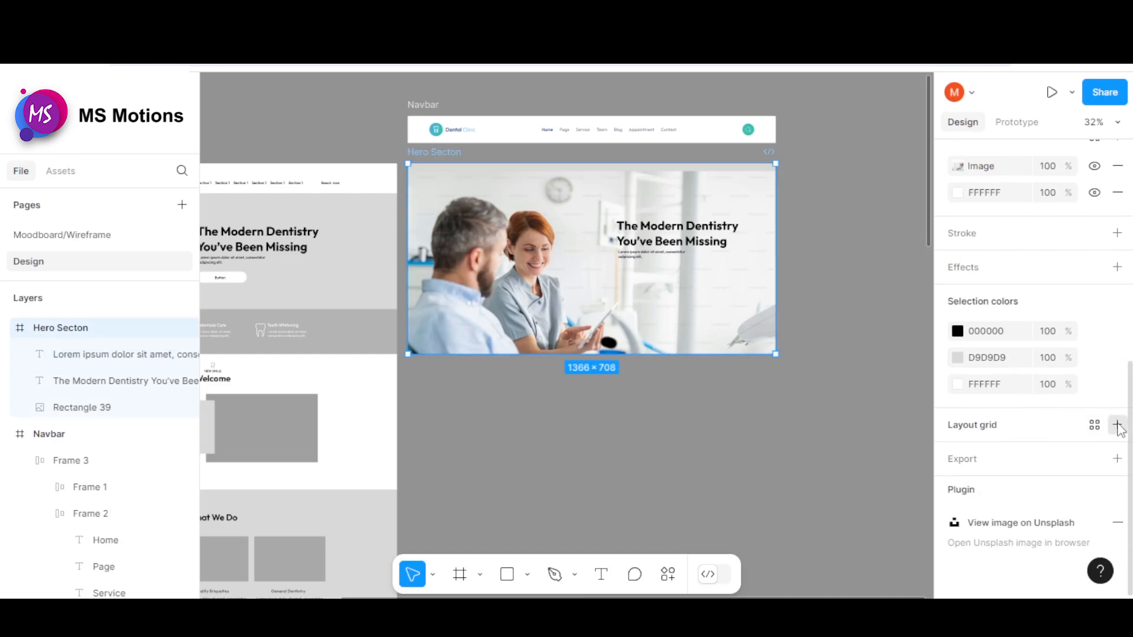
# Step: Add a layout grid to the Hero Section frame and change its type to Columns
pyautogui.click(1117, 425)
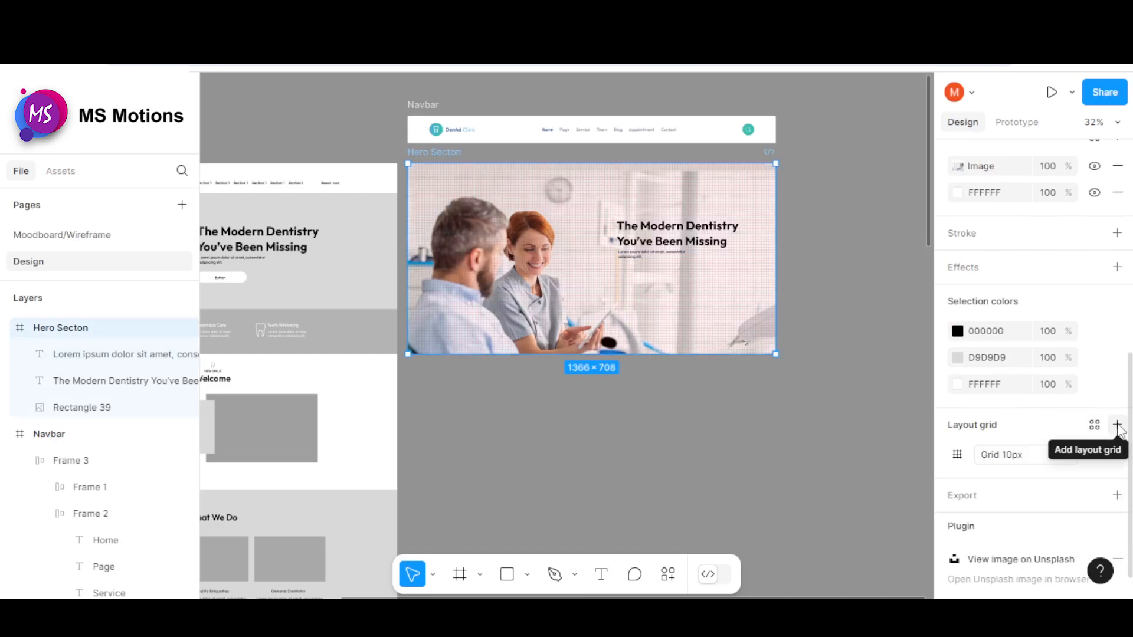
pyautogui.click(957, 456)
pyautogui.click(776, 464)
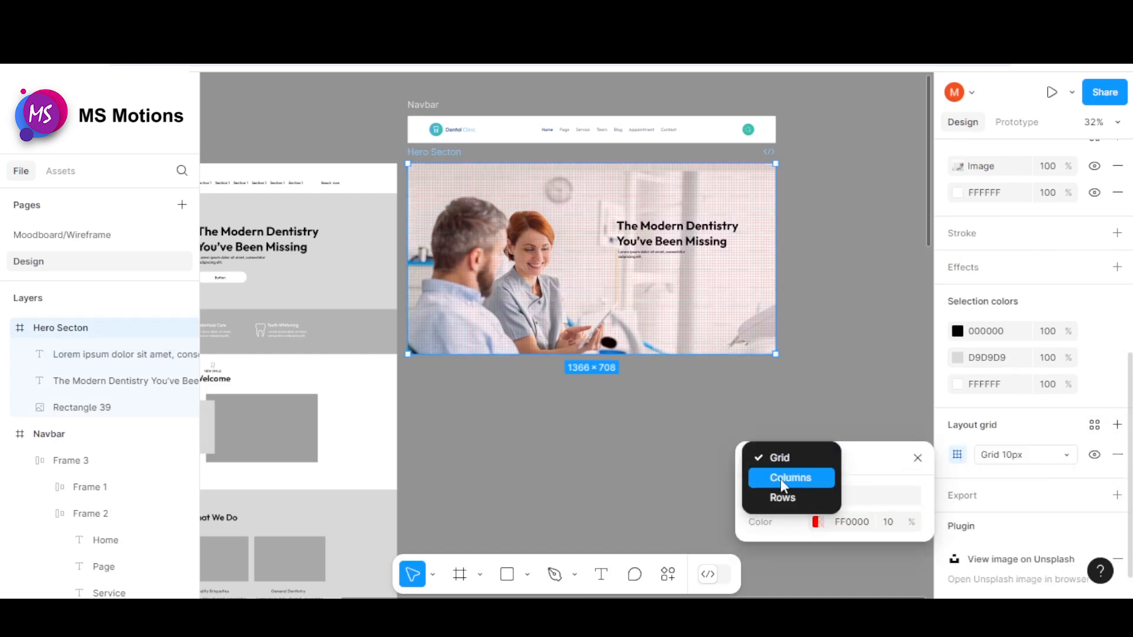
pyautogui.click(780, 478)
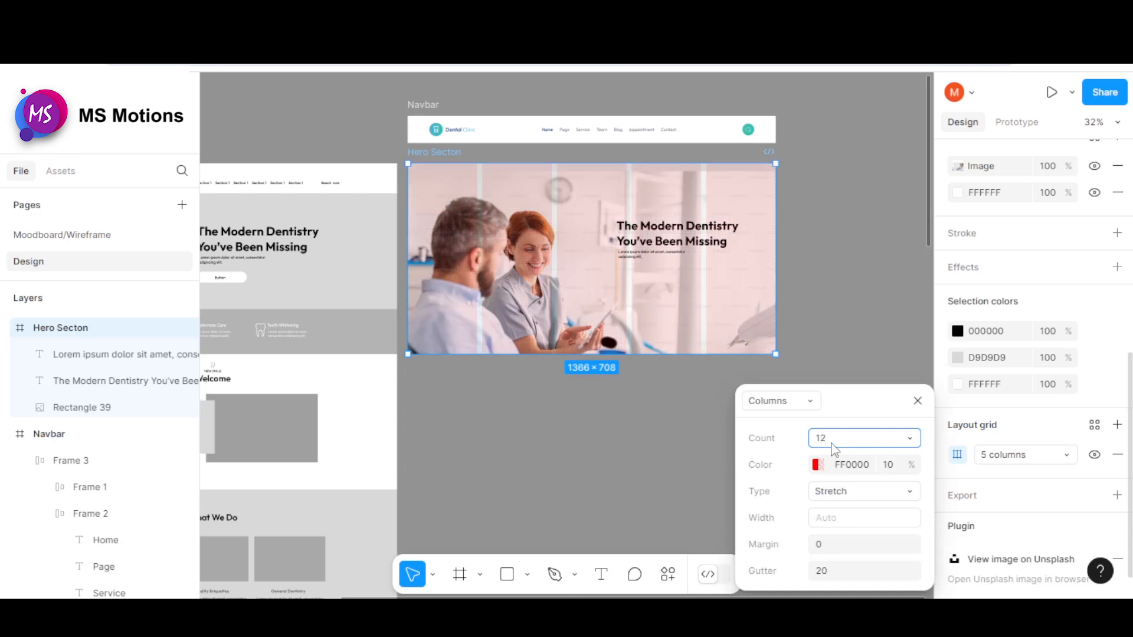
# Step: Configure the column grid with a count of 12, Center type and a column width of 80
pyautogui.write('12')
pyautogui.click(855, 492)
pyautogui.click(852, 466)
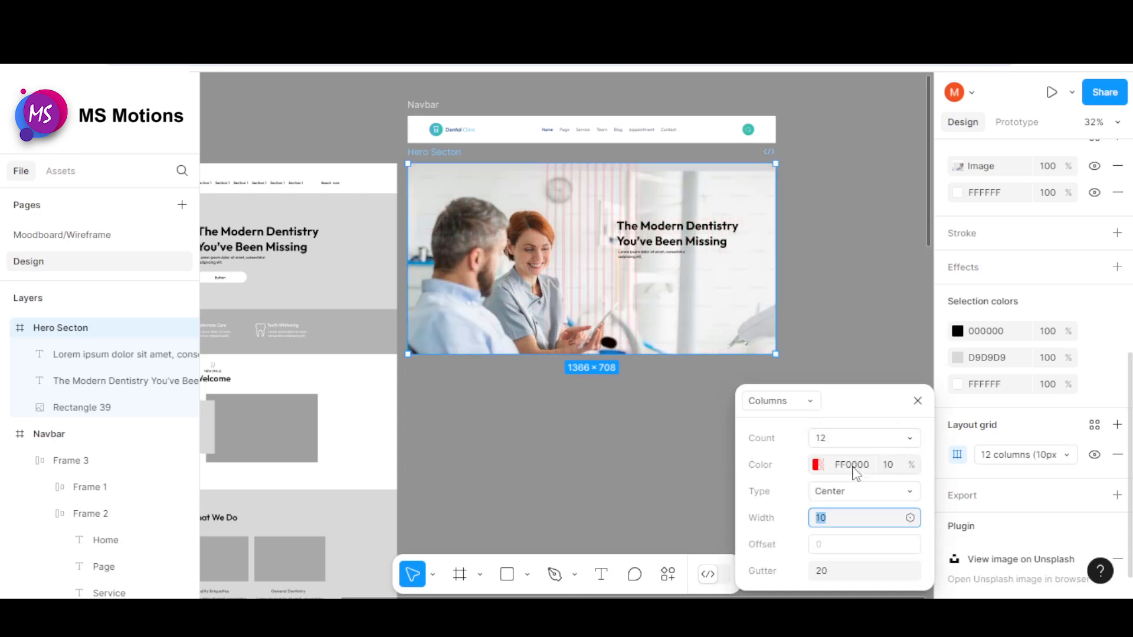
pyautogui.moveTo(836, 525); pyautogui.dragTo(805, 530)
pyautogui.click(863, 408)
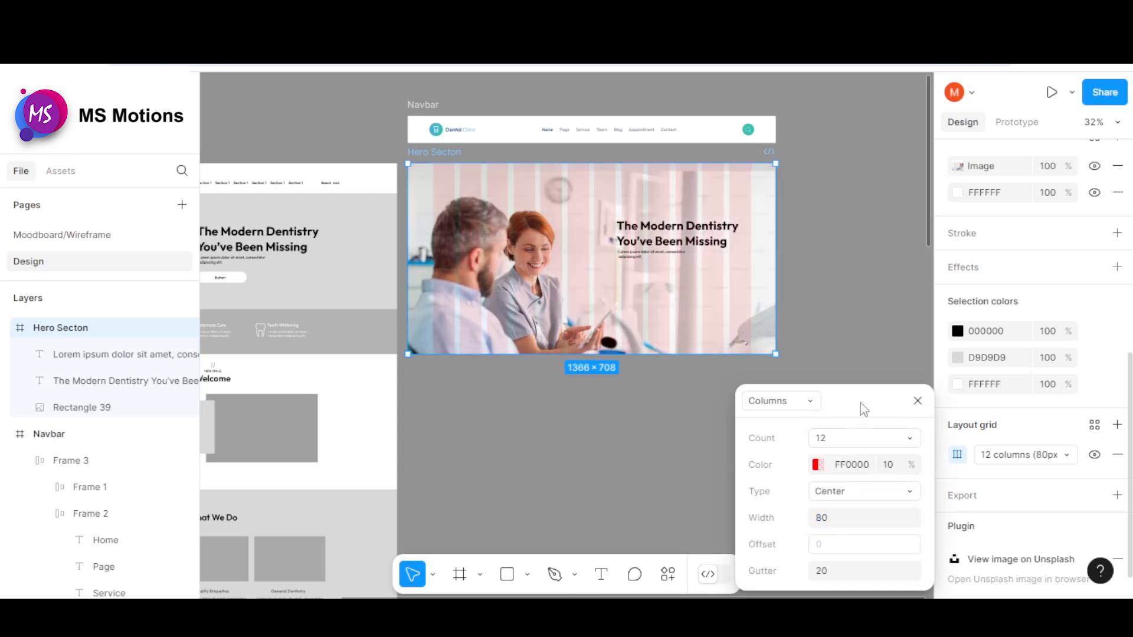
pyautogui.click(917, 401)
# Step: Move the hero heading and the paragraph under it so both start at a grid column edge, at about X 720
pyautogui.scroll(5, 696, 250)
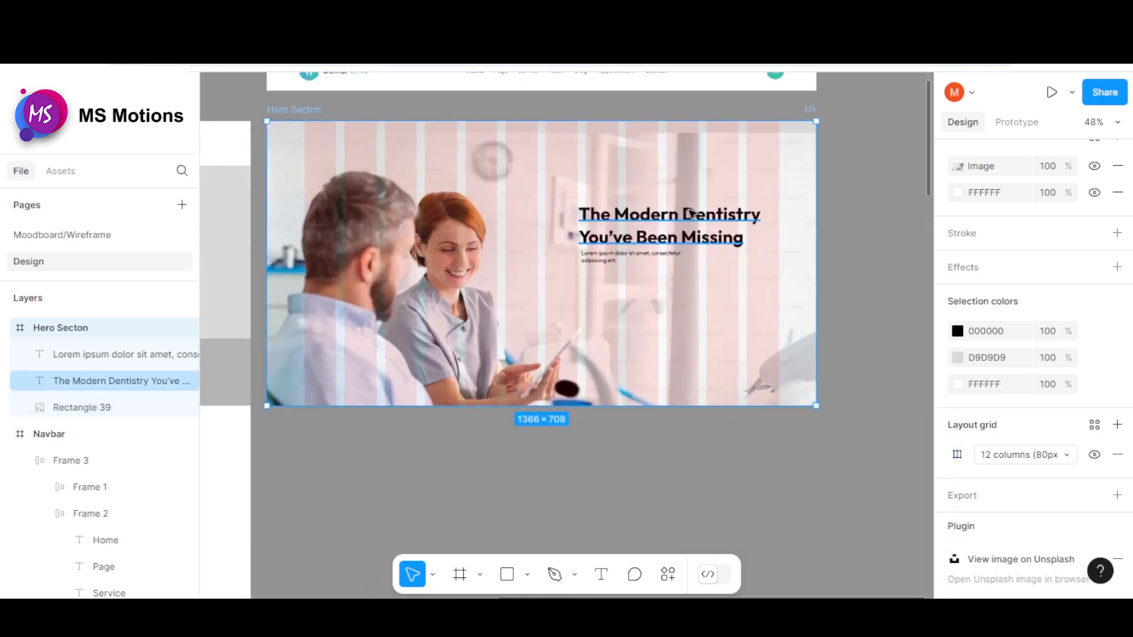
pyautogui.scroll(1, 689, 217)
pyautogui.click(684, 219)
pyautogui.moveTo(684, 220); pyautogui.dragTo(662, 201)
pyautogui.scroll(2, 590, 248)
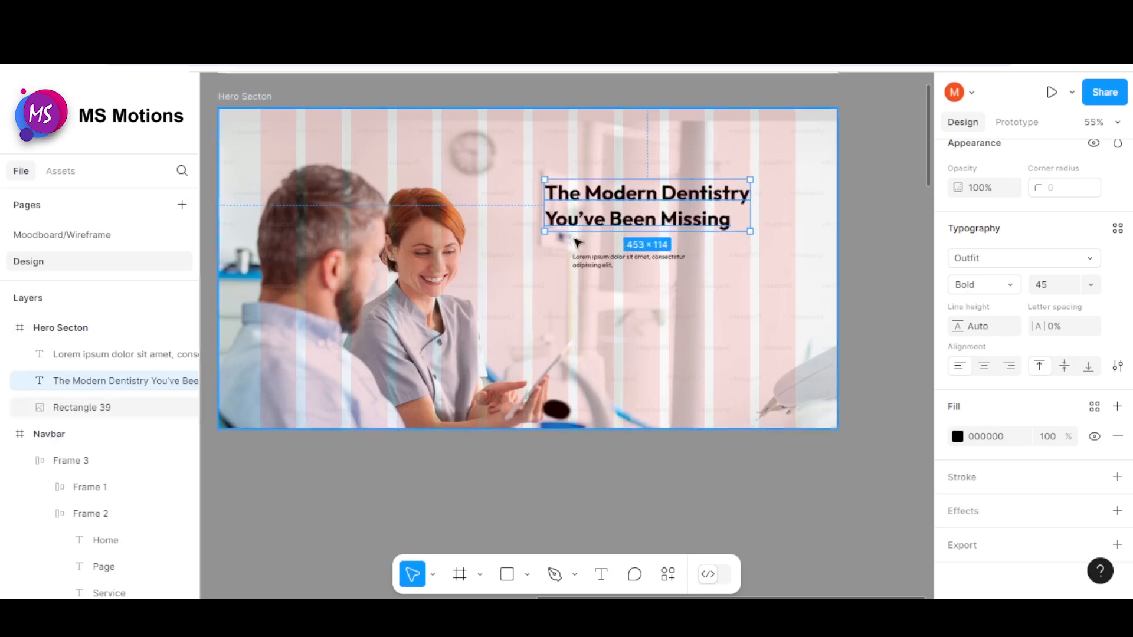
pyautogui.click(593, 264)
pyautogui.moveTo(583, 260); pyautogui.dragTo(555, 247)
# Step: Apply the H1 text style and the Blue color style to the hero heading
pyautogui.click(561, 227)
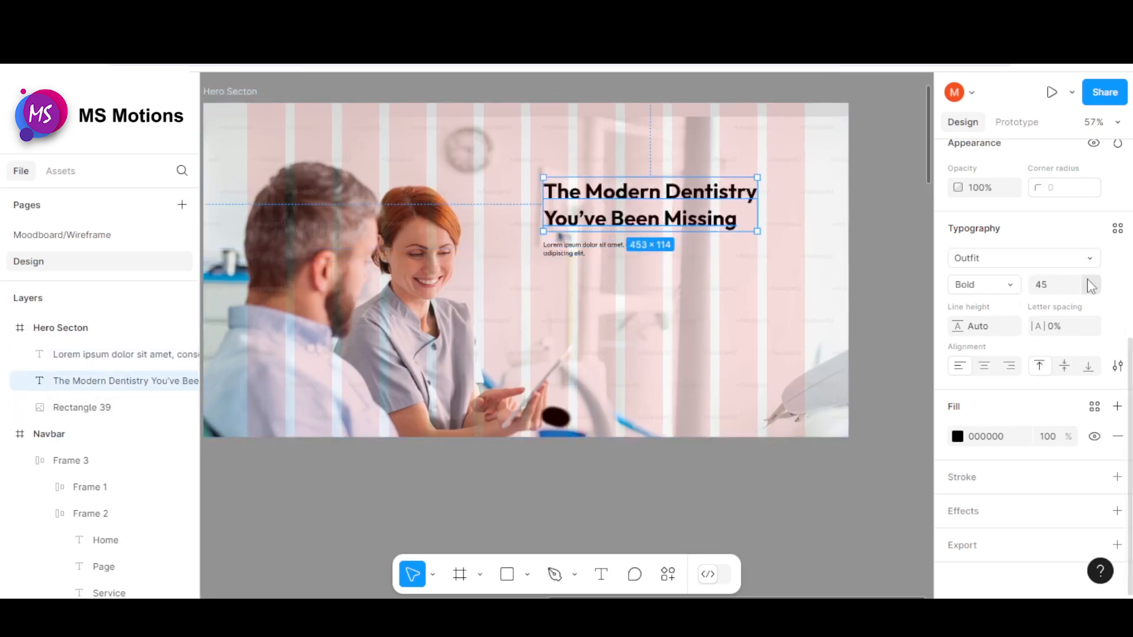
pyautogui.click(1118, 229)
pyautogui.click(1031, 337)
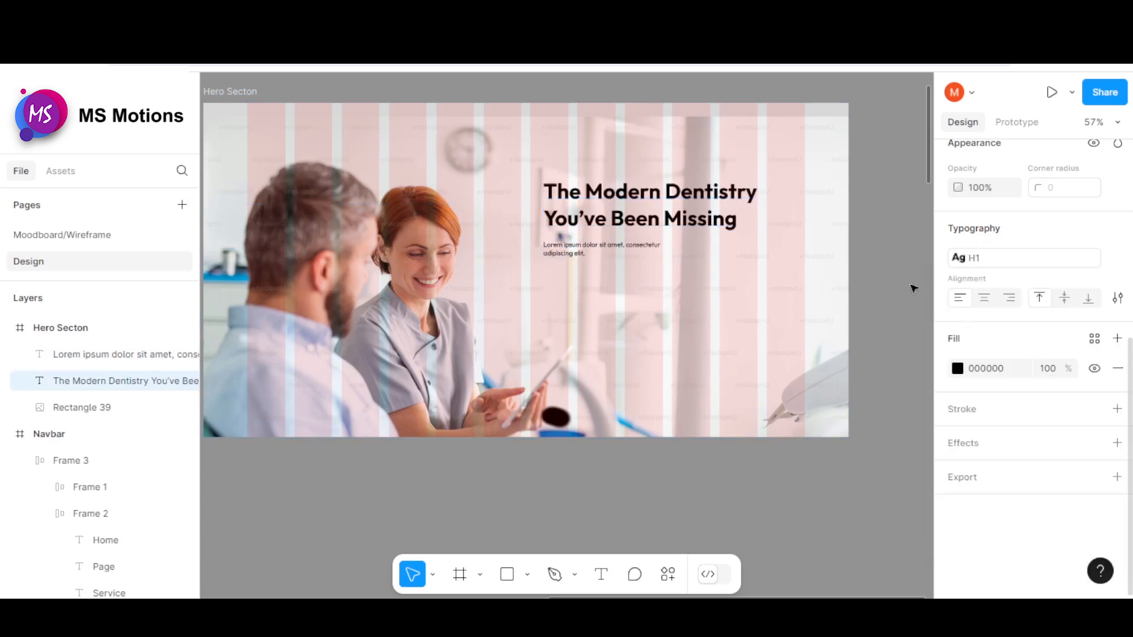
pyautogui.click(1094, 338)
pyautogui.click(841, 366)
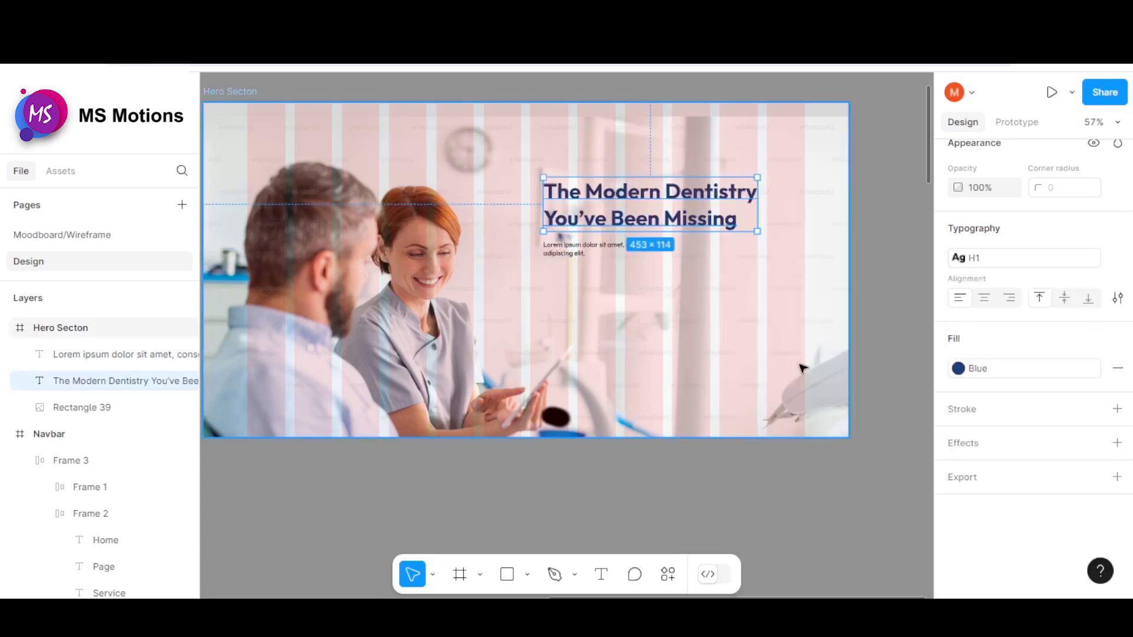
# Step: Enlarge the hero paragraph's text box to about 425 × 57
pyautogui.click(565, 255)
pyautogui.moveTo(679, 249); pyautogui.dragTo(705, 247)
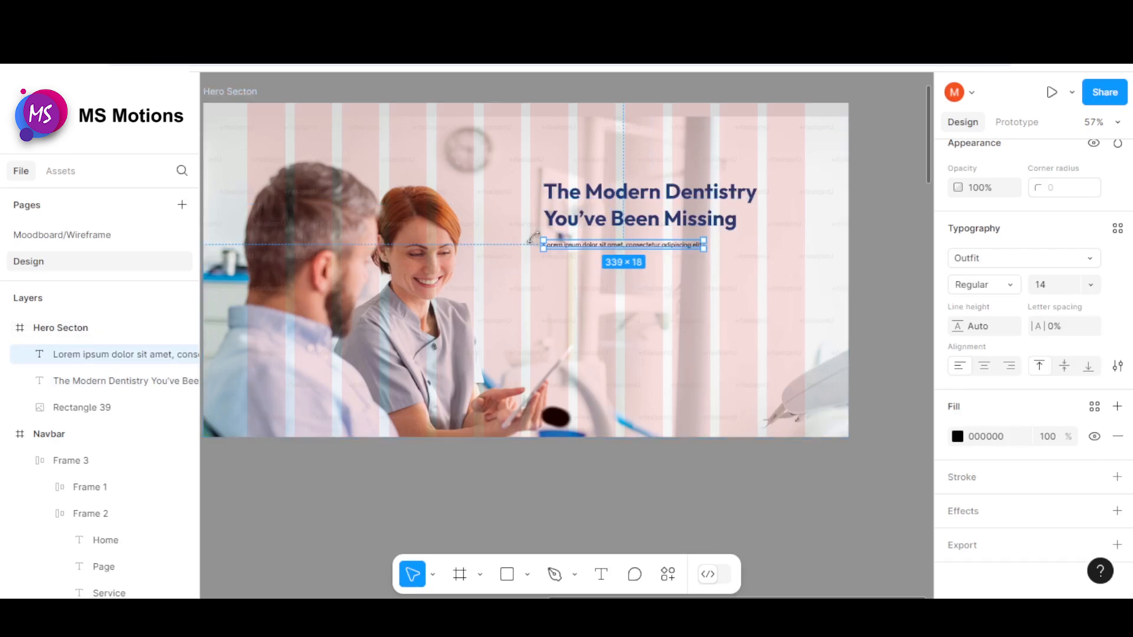
pyautogui.keyDown('ctrl'); pyautogui.scroll(3, 534, 239); pyautogui.keyUp('ctrl')
pyautogui.moveTo(773, 247); pyautogui.dragTo(806, 280)
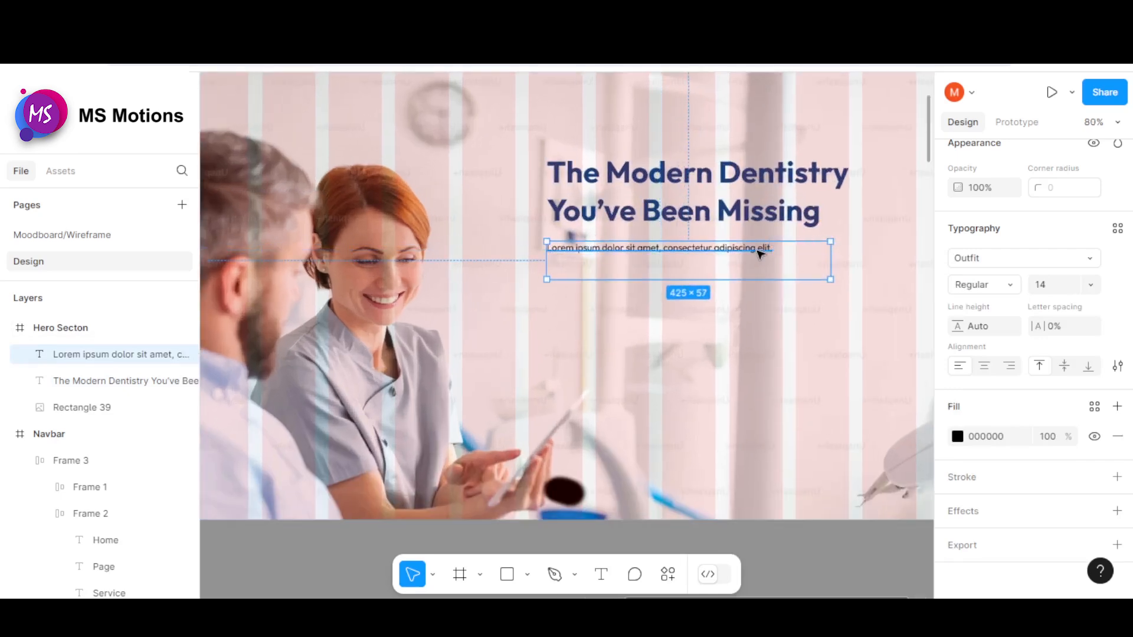
# Step: Repeat the sentence "Lorem ipsum dolor sit amet, consectetur adipiscing elit," in the hero paragraph and fit the box height to the text
pyautogui.doubleClick(759, 247)
pyautogui.rightClick(759, 251)
pyautogui.click(783, 264)
pyautogui.click(792, 265)
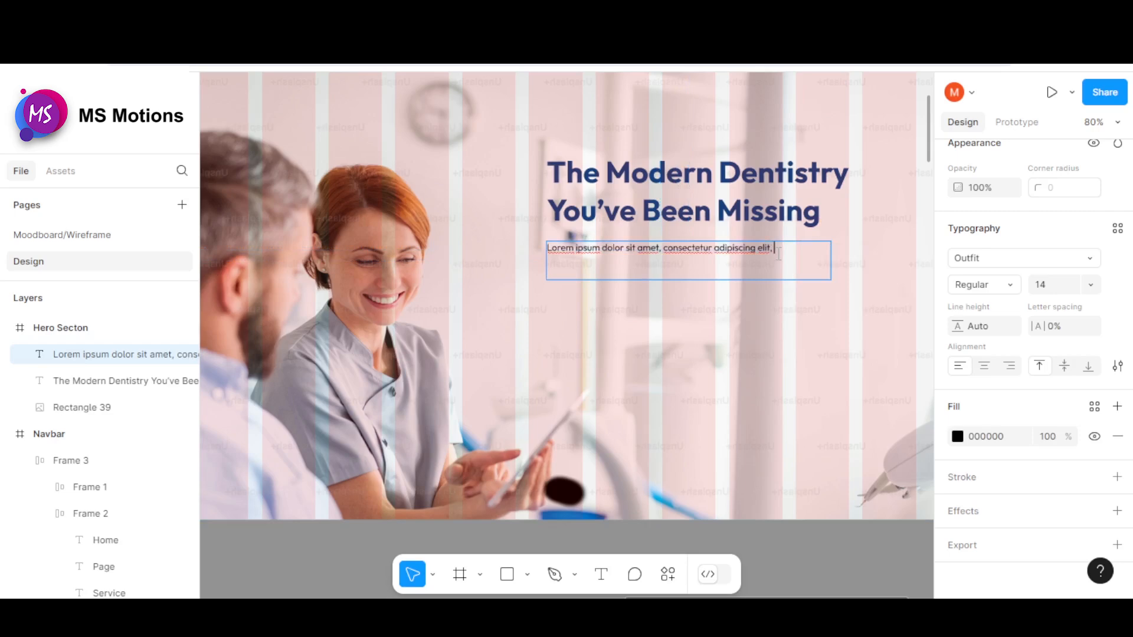
pyautogui.rightClick(787, 262)
pyautogui.click(806, 288)
pyautogui.write('Lorem ipsum dolor sit amet, consectetur adipiscing elit,')
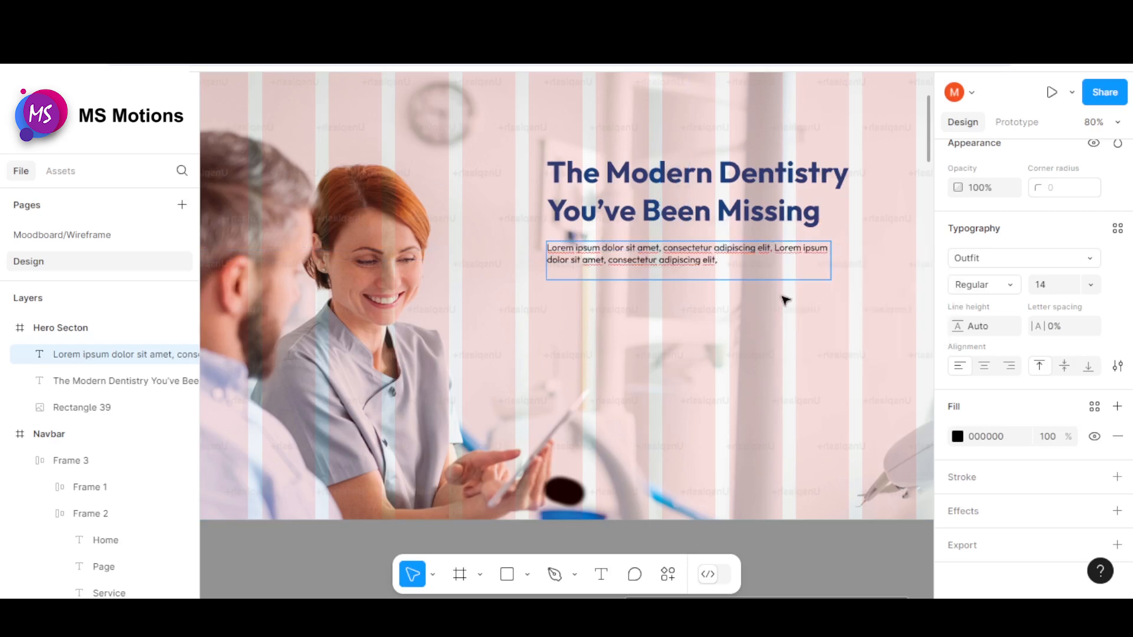
pyautogui.press('Escape')
pyautogui.doubleClick(801, 280)
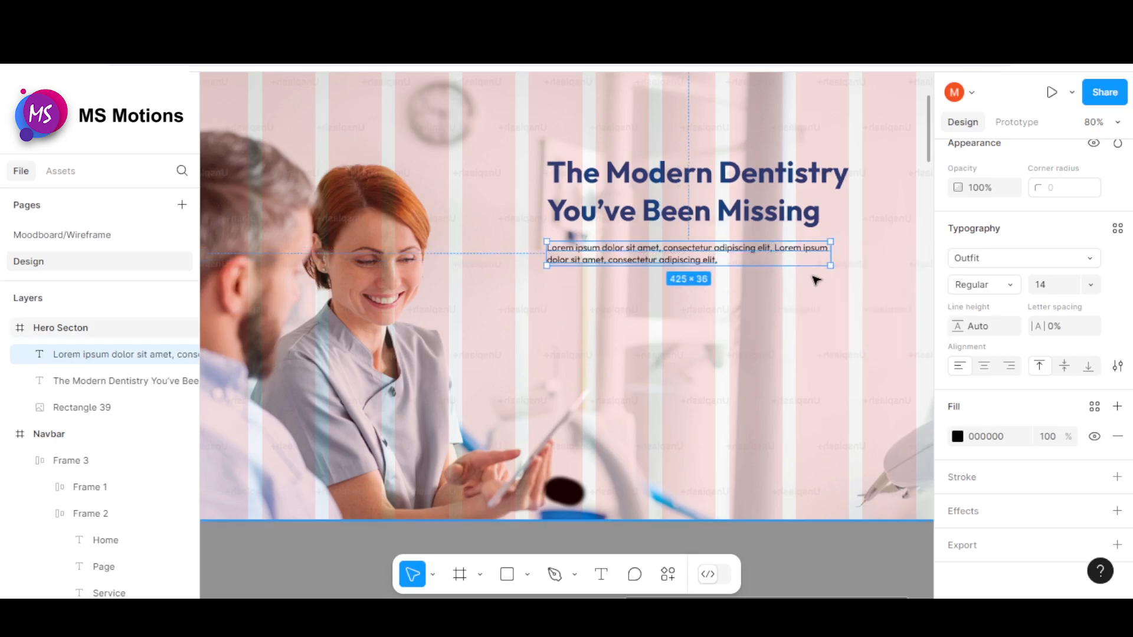
# Step: Apply the Dark Gray color style to the hero paragraph
pyautogui.click(1094, 406)
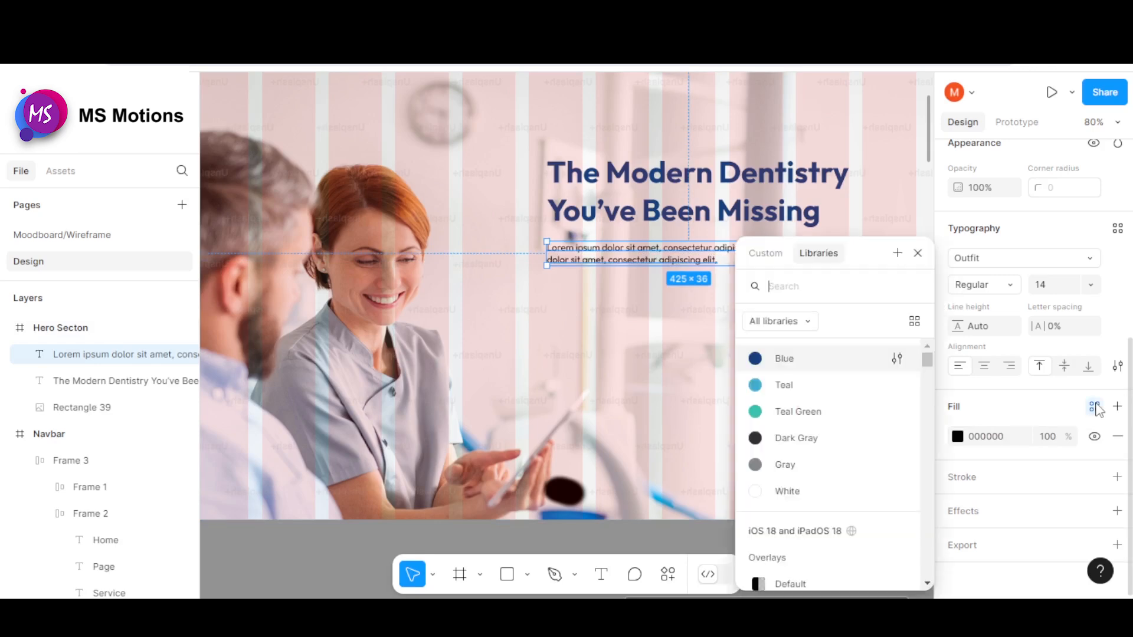
pyautogui.click(820, 438)
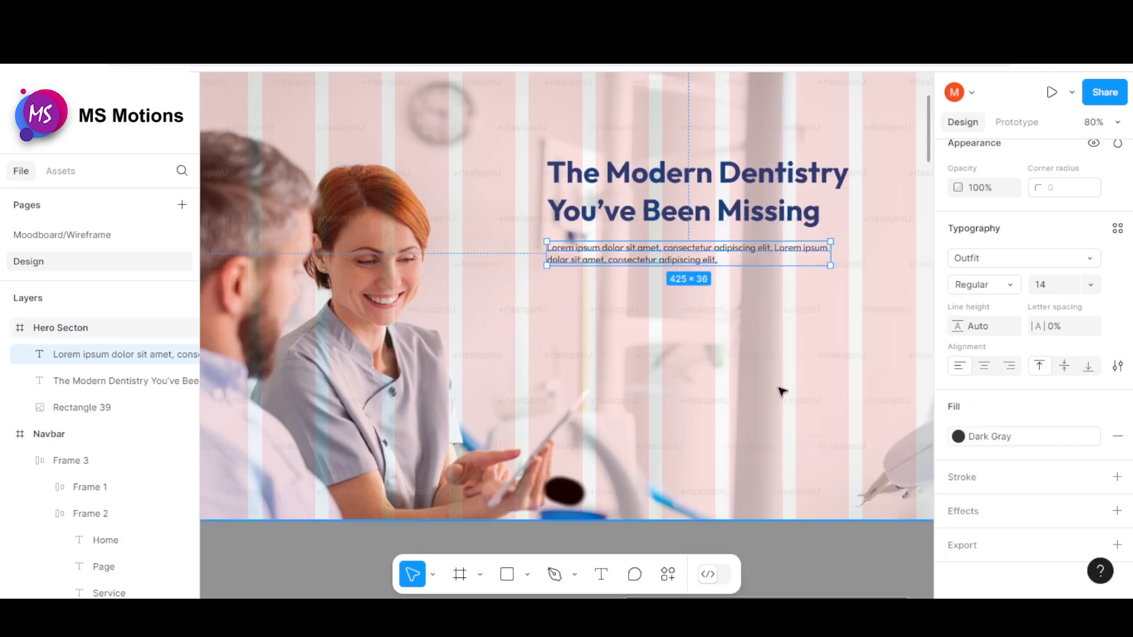
pyautogui.click(750, 327)
# Step: Check the alignment and spacing of the hero heading and paragraph together
pyautogui.click(603, 251)
pyautogui.keyDown('shift'); pyautogui.click(631, 213); pyautogui.keyUp('shift')
pyautogui.scroll(6, 977, 227)
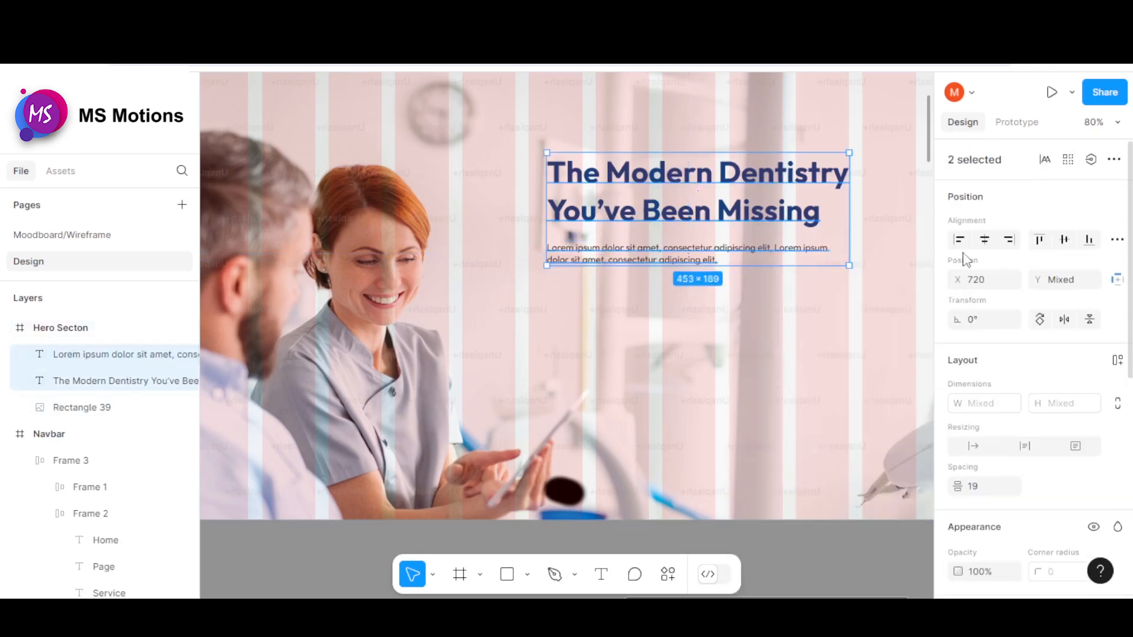
pyautogui.scroll(-5, 825, 180)
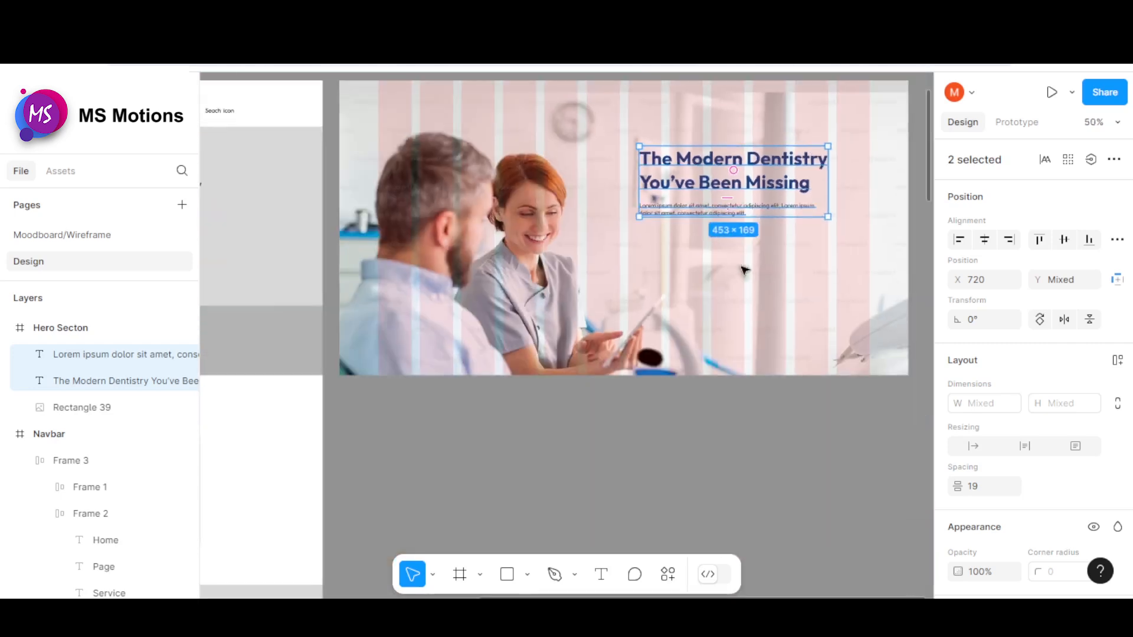
pyautogui.click(747, 292)
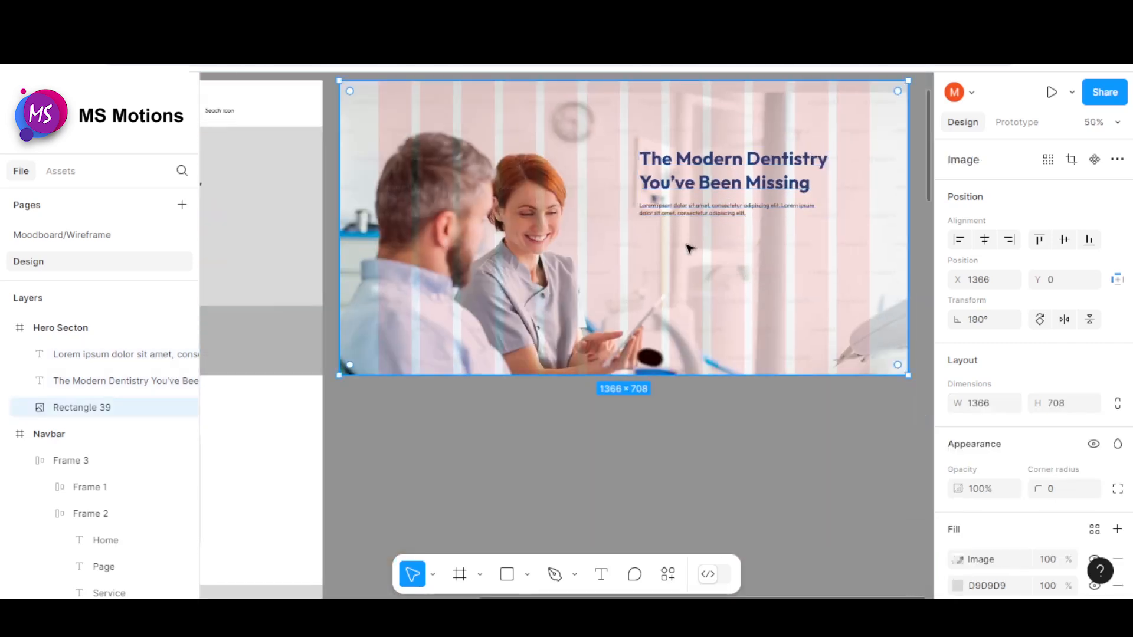
# Step: Add the text "Make an Appointment" below the hero paragraph, at about X 879, Y 426
pyautogui.click(601, 575)
pyautogui.scroll(5, 722, 280)
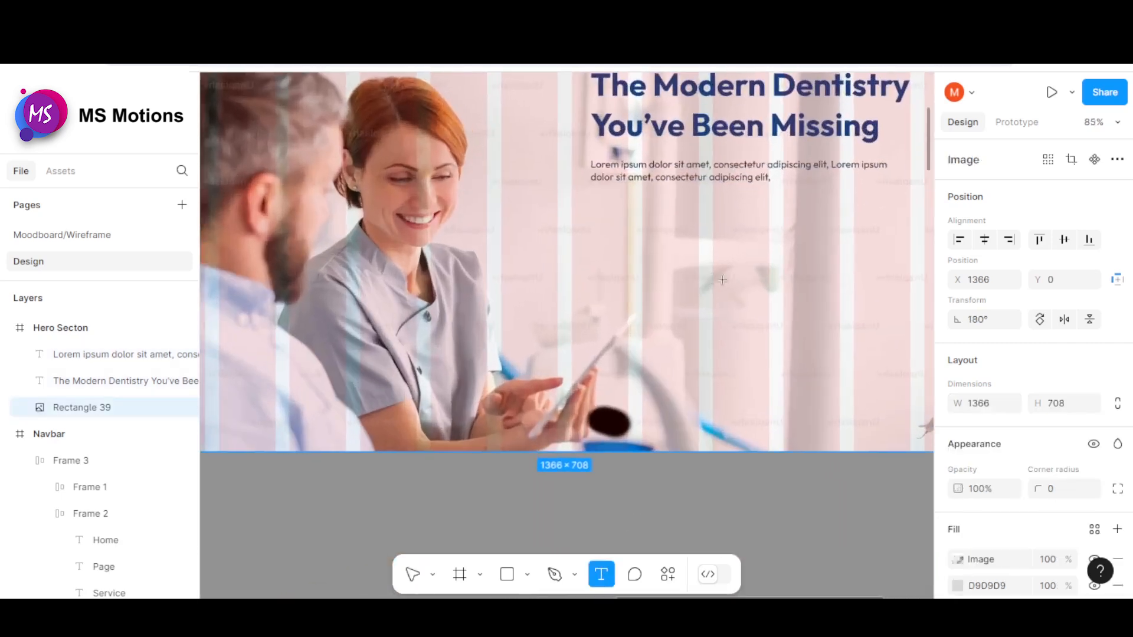
pyautogui.click(739, 304)
pyautogui.write('MN')
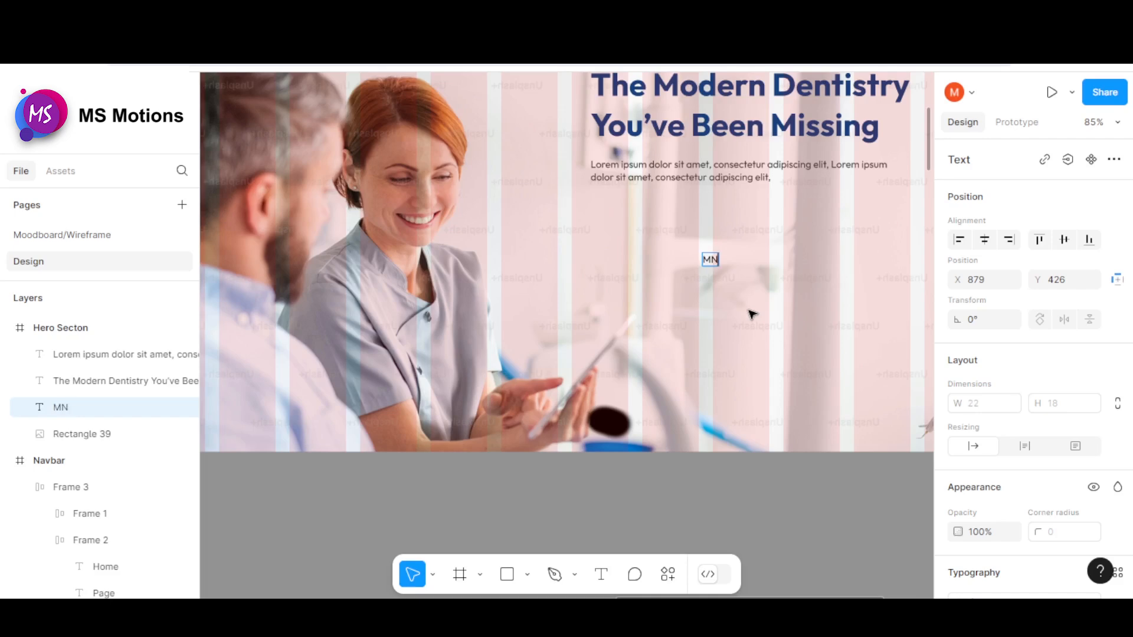
pyautogui.write('le am')
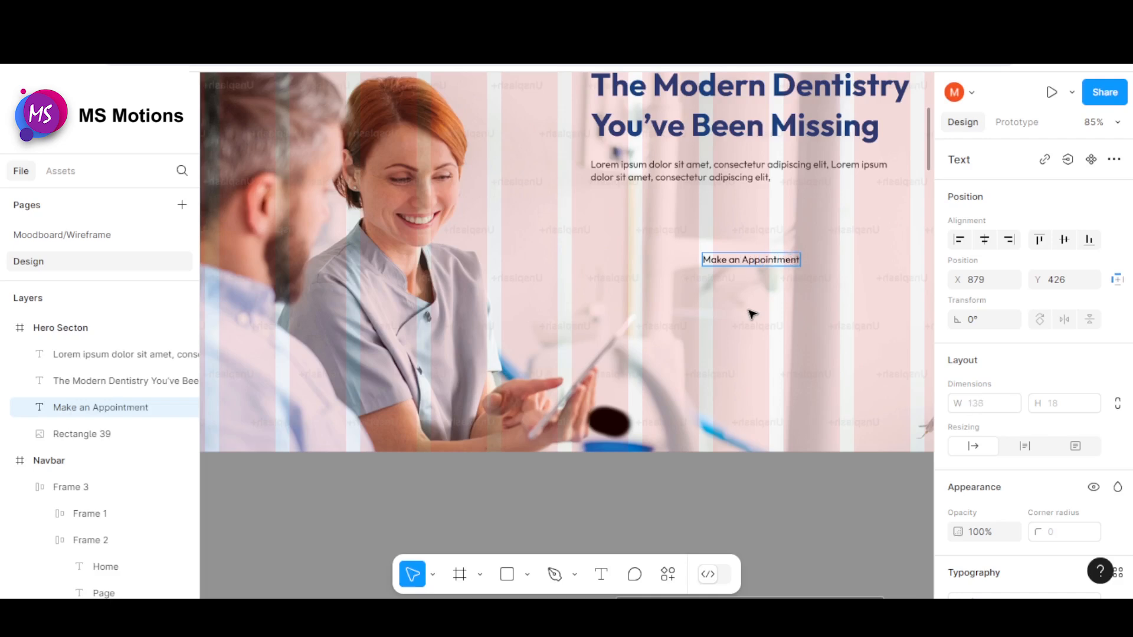
# Step: Try the H5 text style on the "Make an Appointment" text and inspect that style's properties
pyautogui.scroll(-5, 1027, 378)
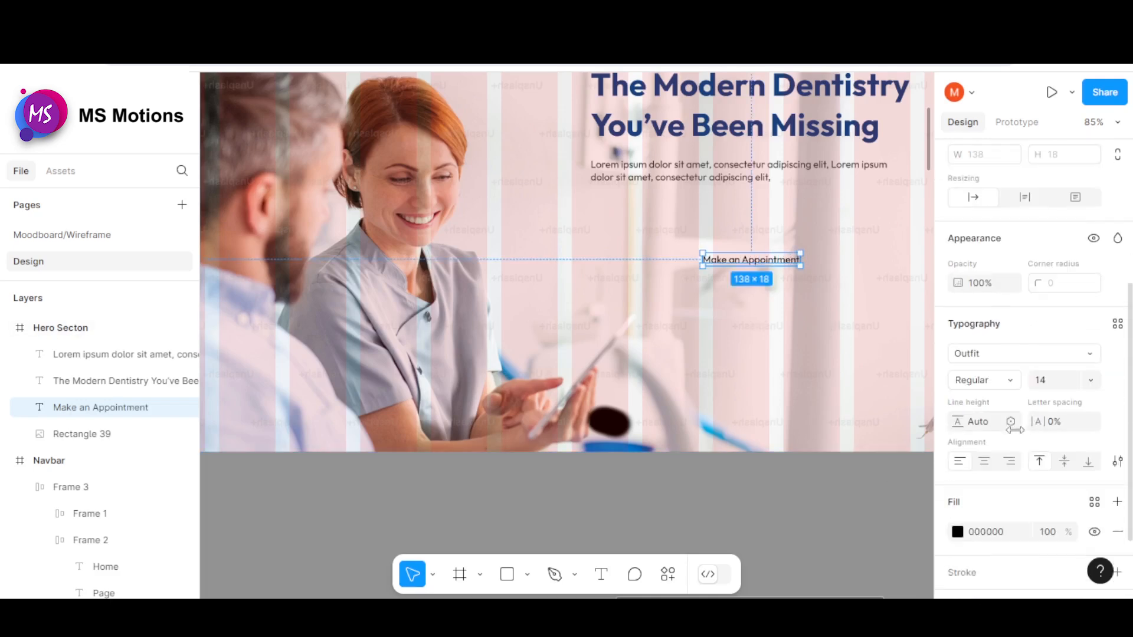
pyautogui.click(1118, 324)
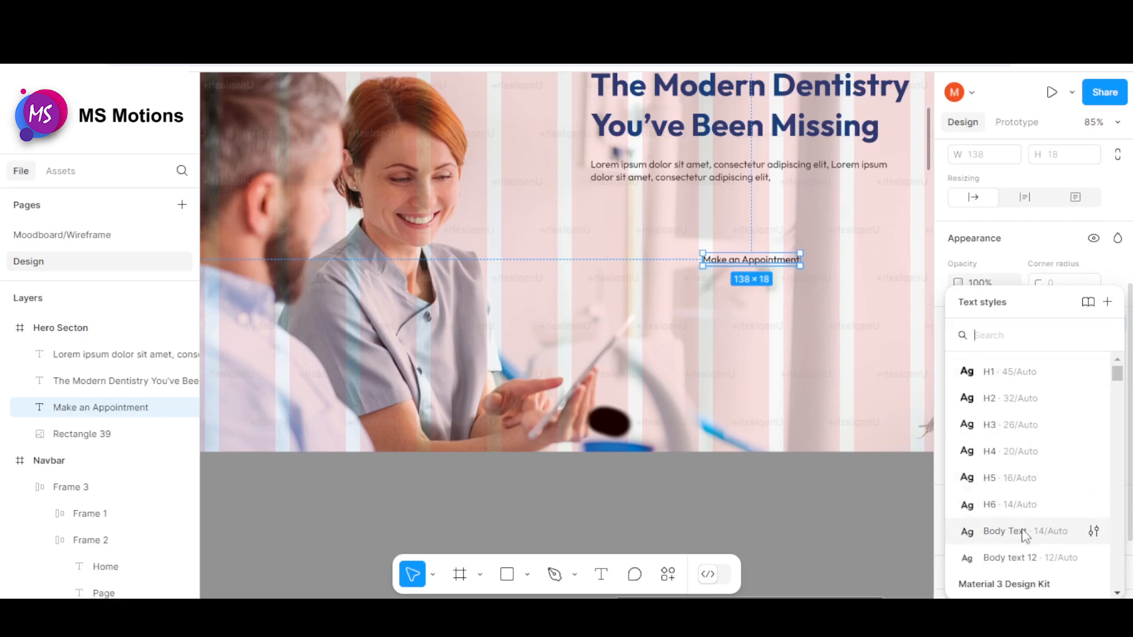
pyautogui.click(1014, 478)
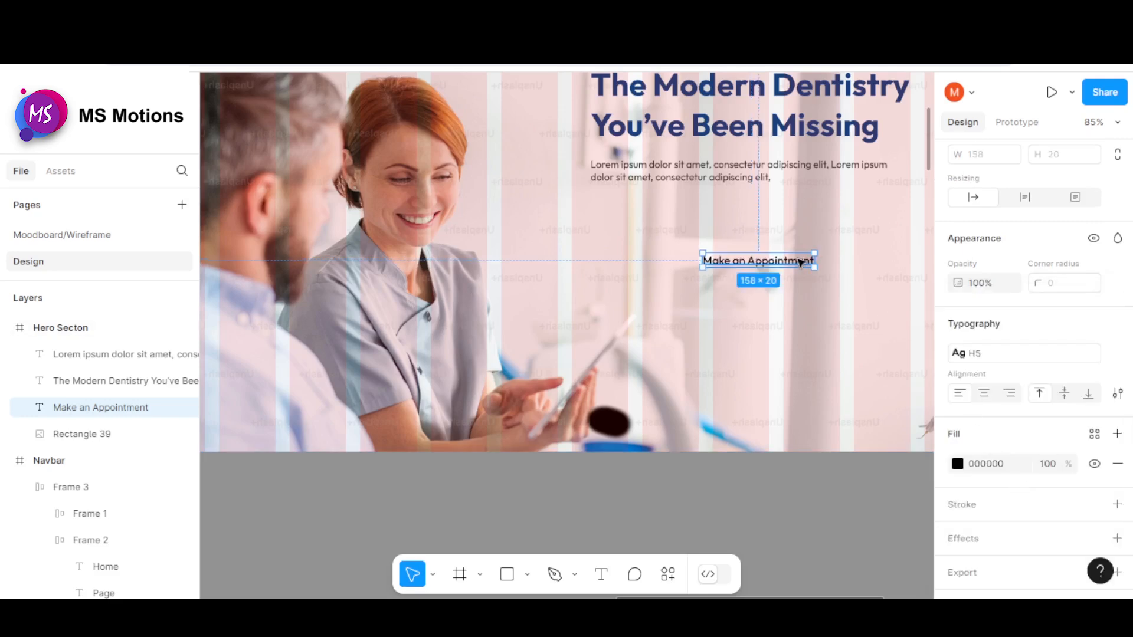
pyautogui.click(1066, 361)
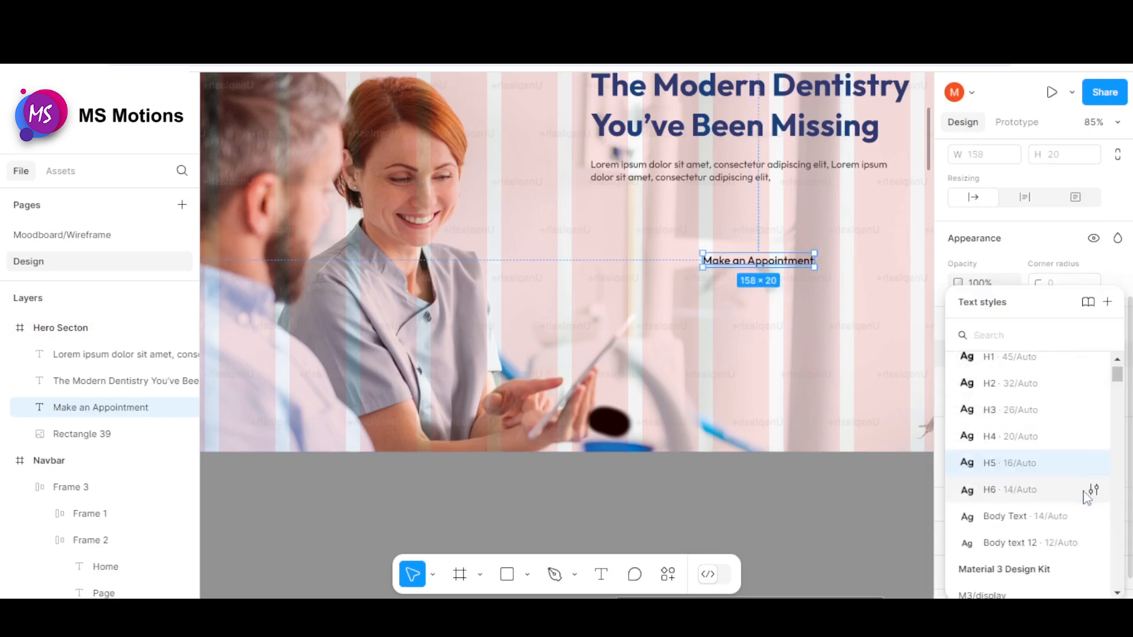
pyautogui.click(1093, 464)
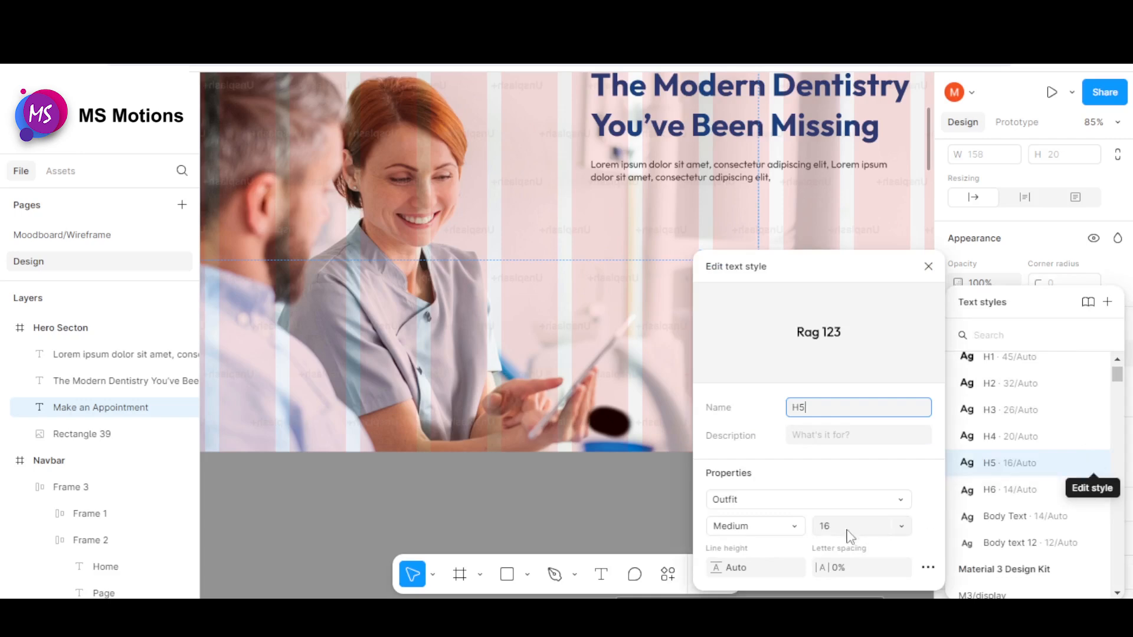
pyautogui.click(928, 267)
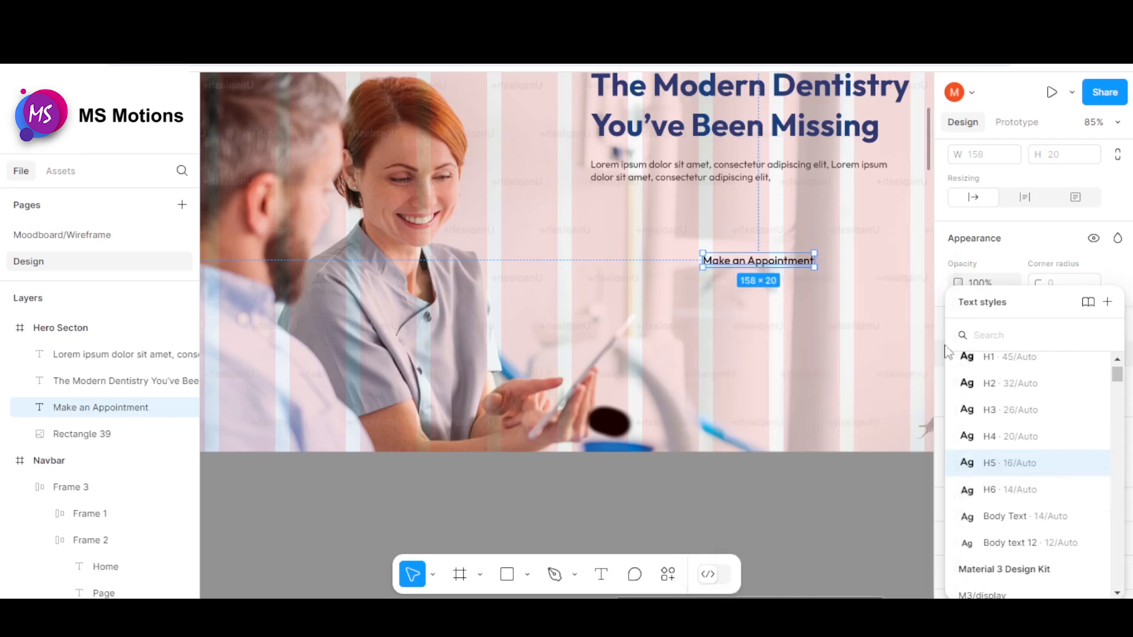
# Step: Apply the H6 text style to the "Make an Appointment" text and review that style's properties
pyautogui.click(1020, 491)
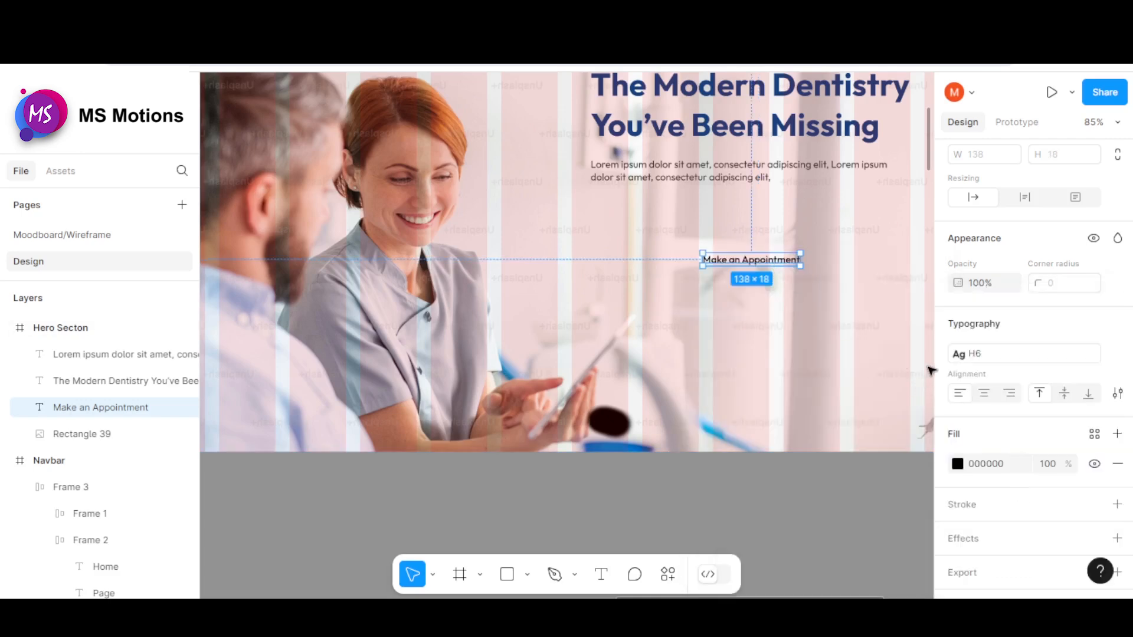
pyautogui.click(1075, 356)
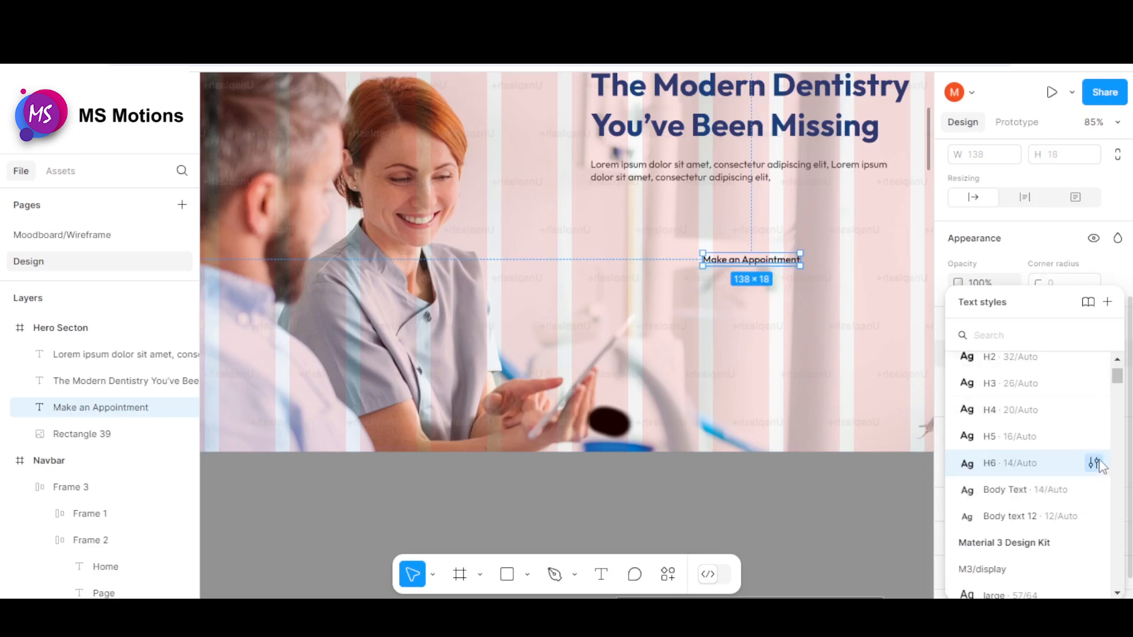
pyautogui.click(1095, 463)
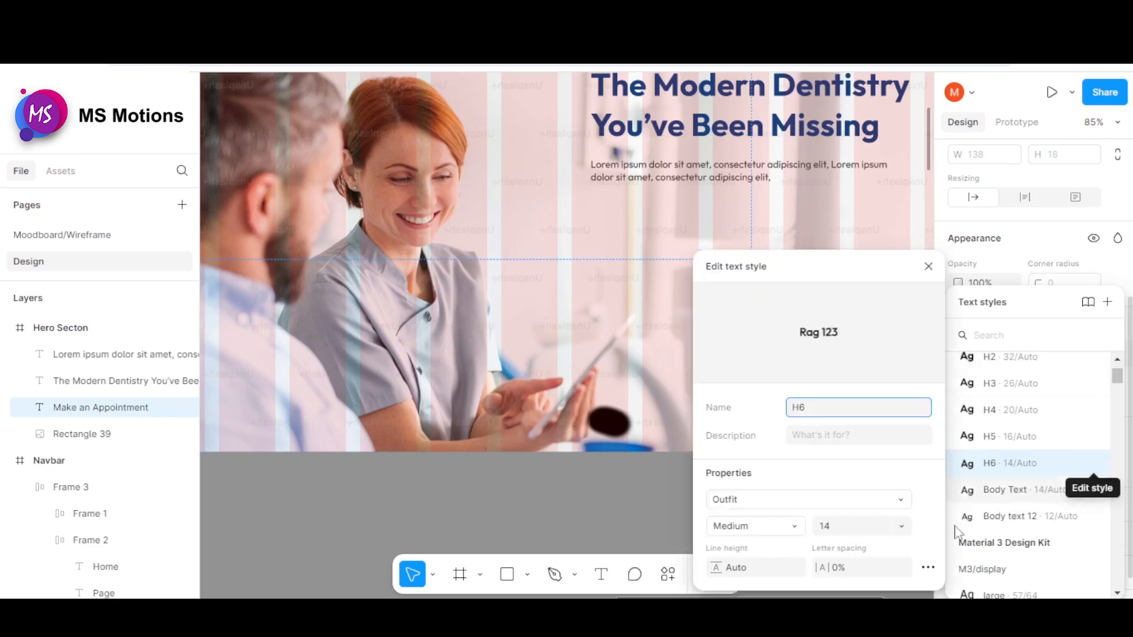
pyautogui.click(928, 266)
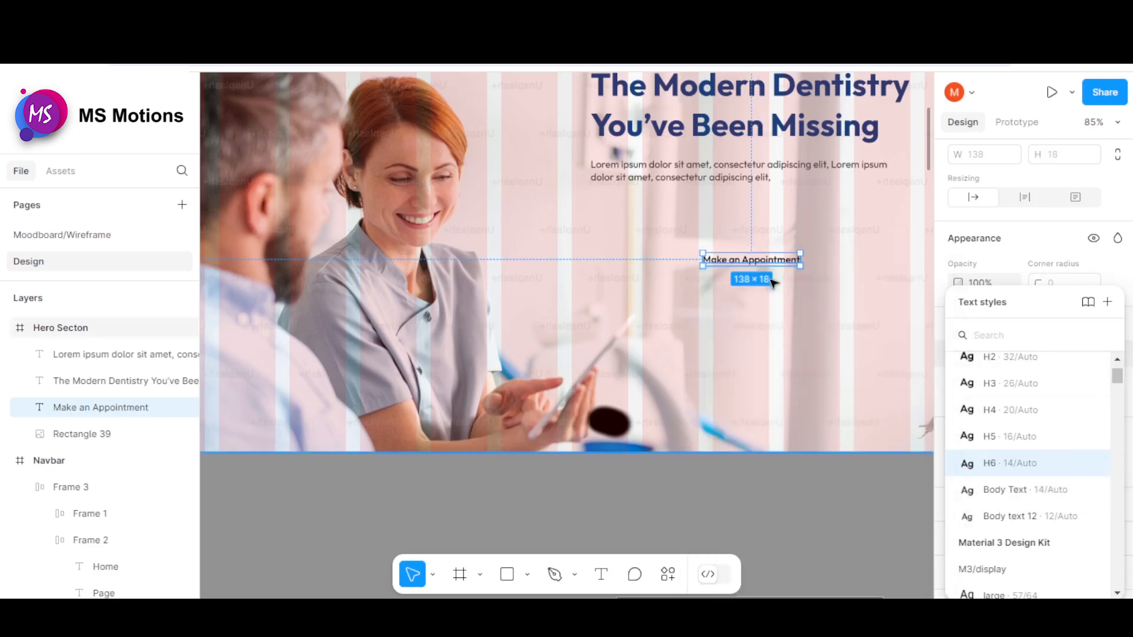
# Step: Apply the White color style to the "Make an Appointment" text
pyautogui.click(847, 269)
pyautogui.click(796, 263)
pyautogui.click(1096, 436)
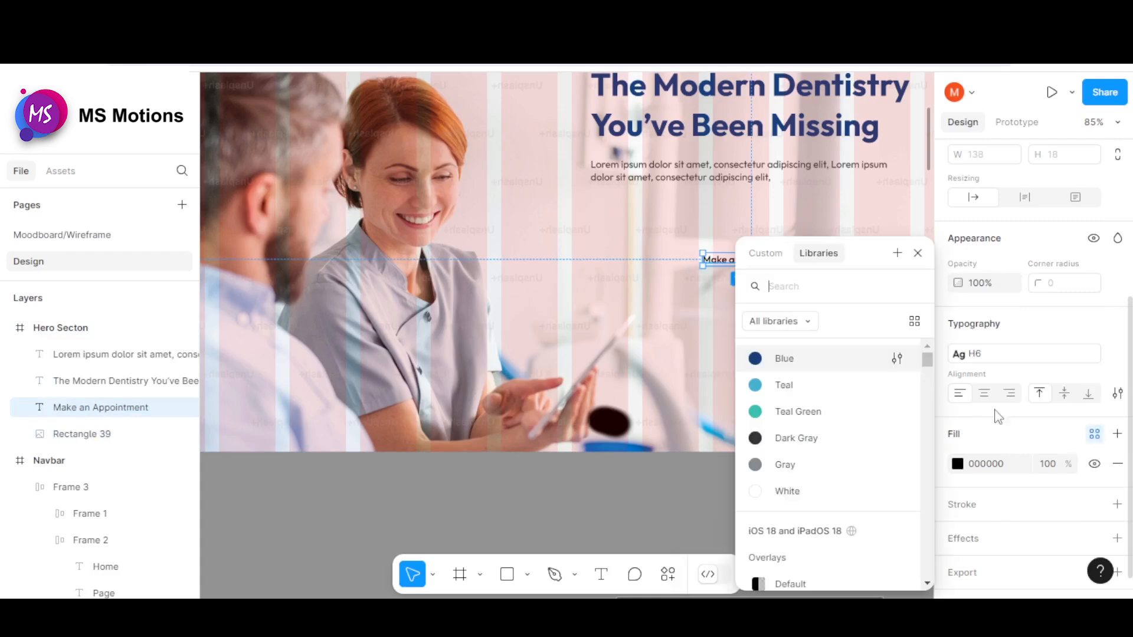
pyautogui.scroll(-2, 826, 448)
pyautogui.click(788, 413)
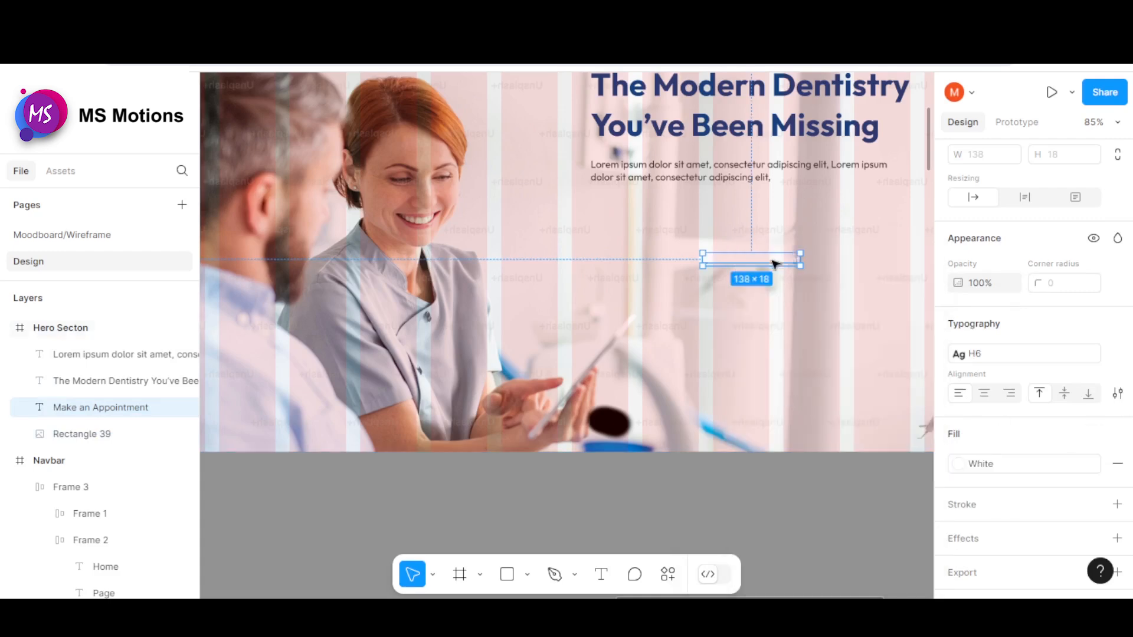
# Step: Wrap the "Make an Appointment" text in an auto layout frame and fill it with the Teal Green color style
pyautogui.rightClick(773, 260)
pyautogui.scroll(-1, 816, 381)
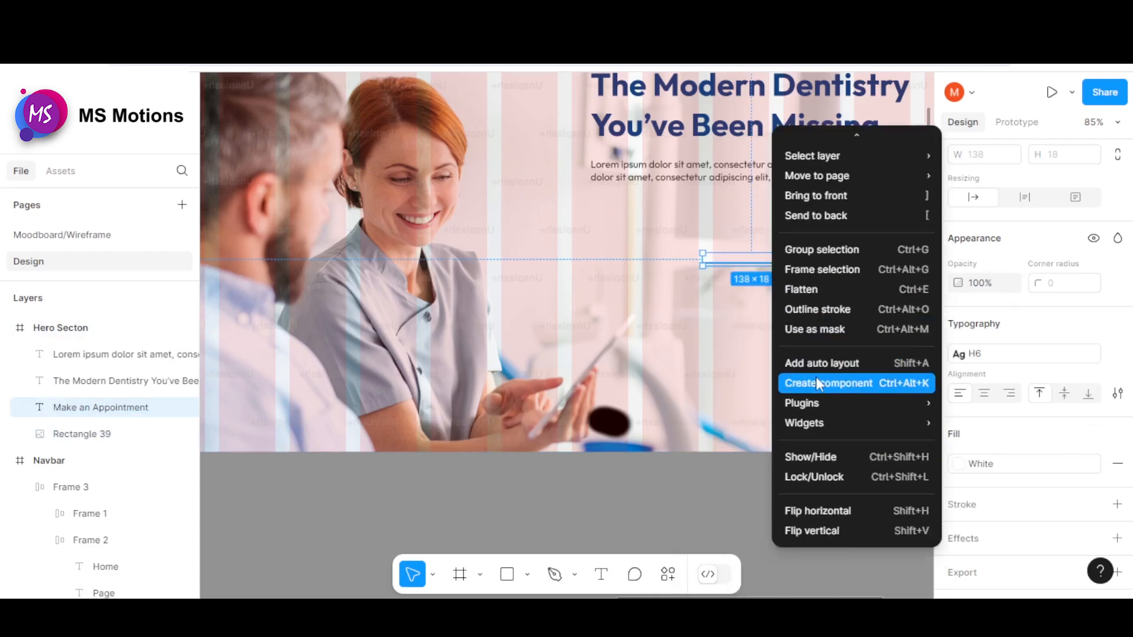
pyautogui.click(814, 363)
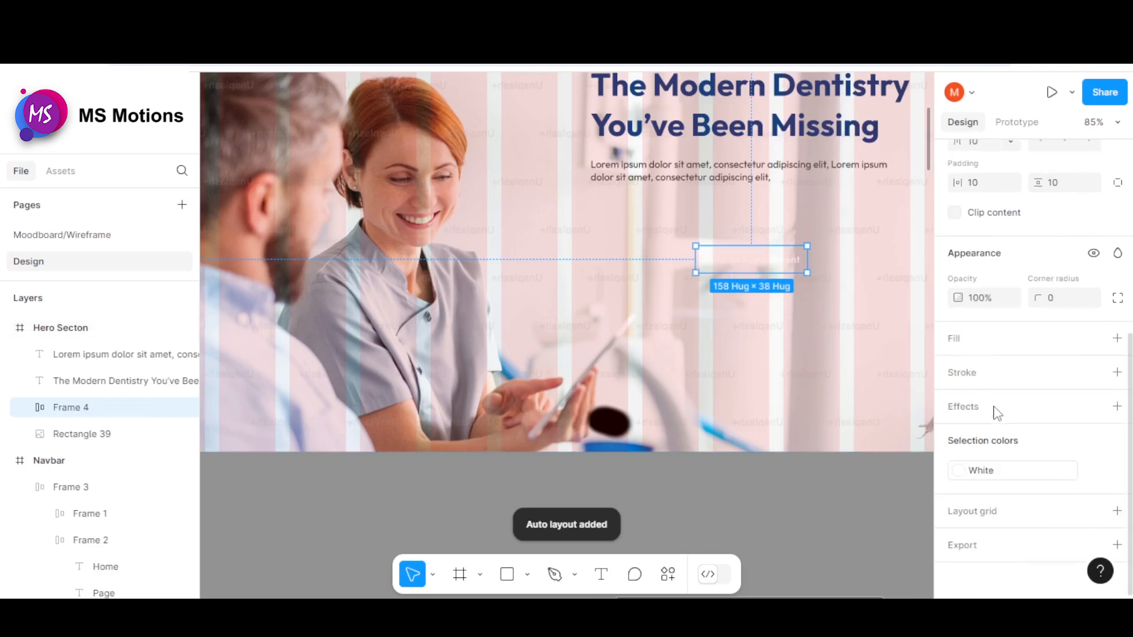
pyautogui.click(1095, 338)
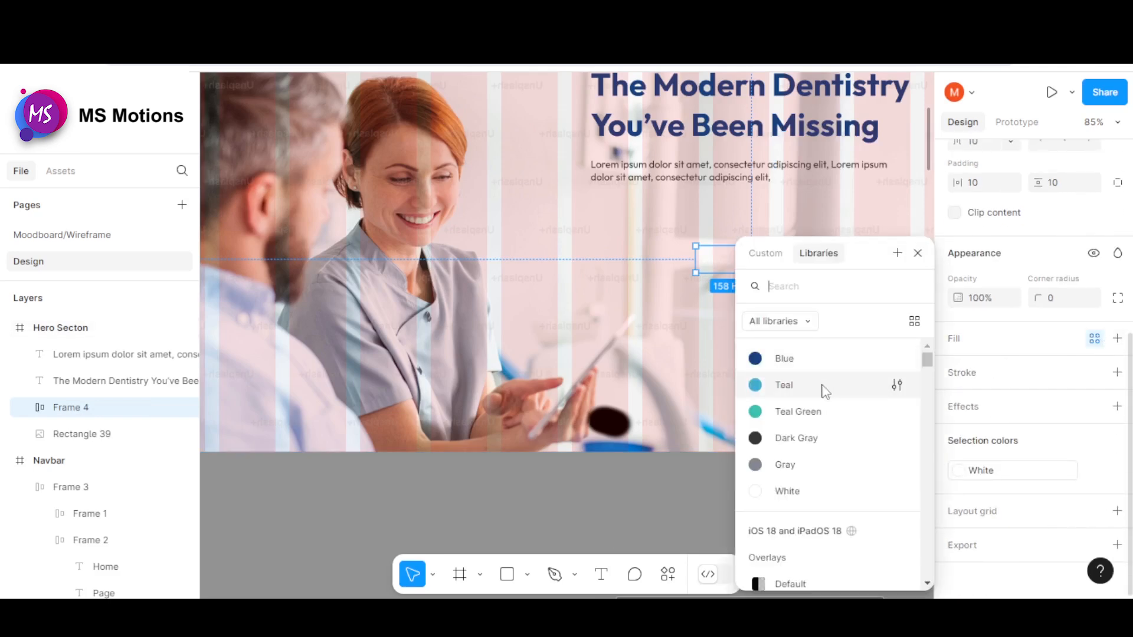
pyautogui.click(823, 412)
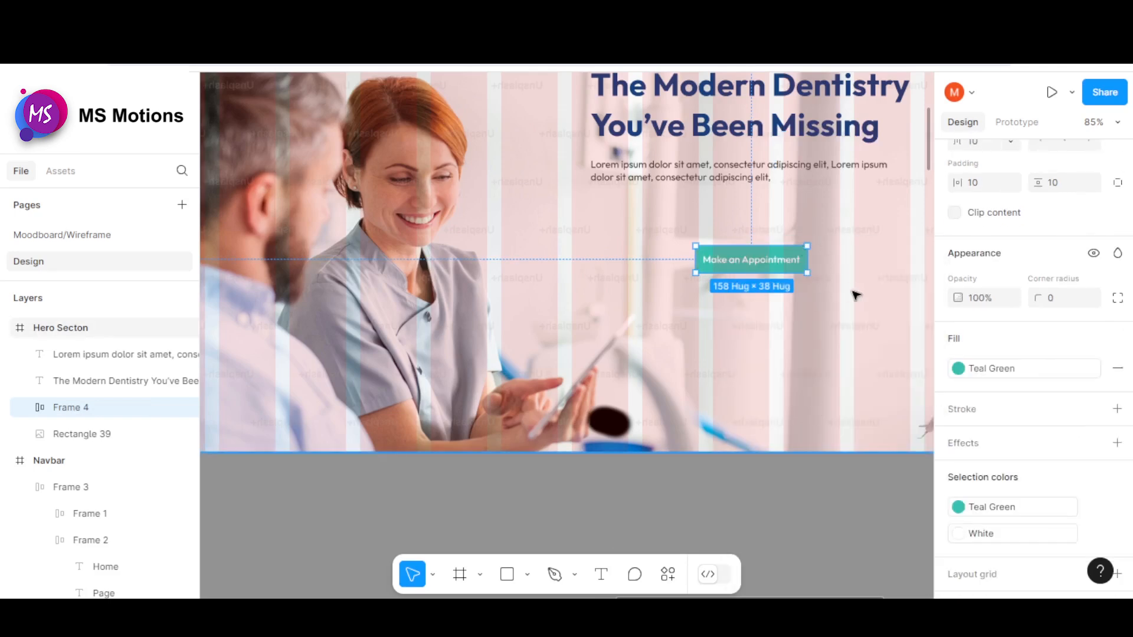
# Step: Set the "Make an Appointment" button's padding to 32 horizontal and 16 vertical
pyautogui.scroll(5, 1042, 378)
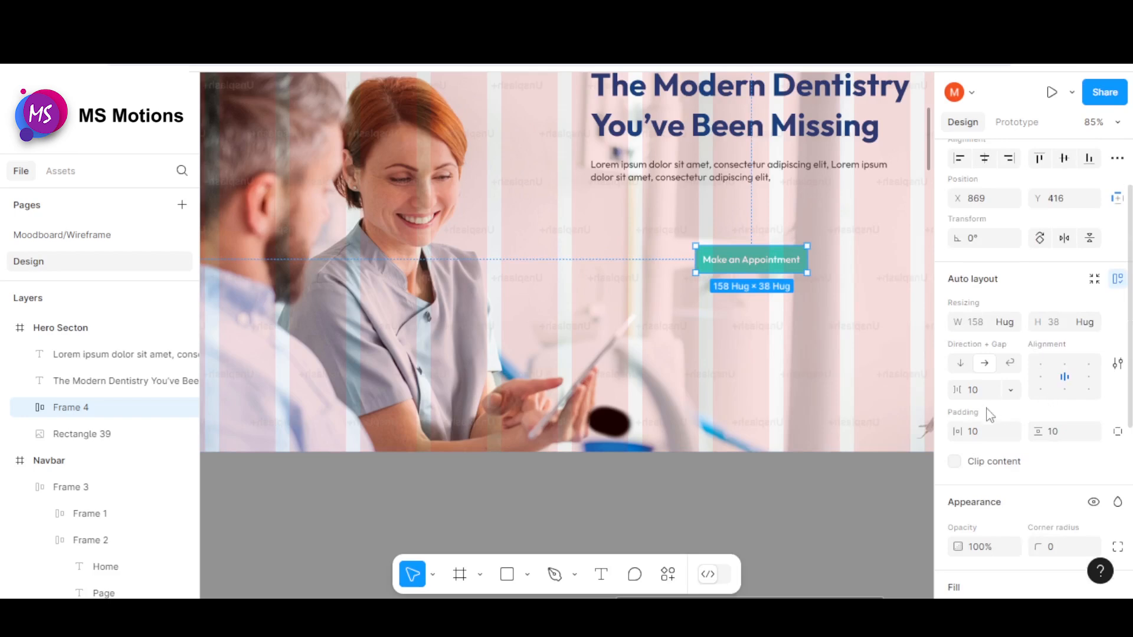
pyautogui.click(974, 434)
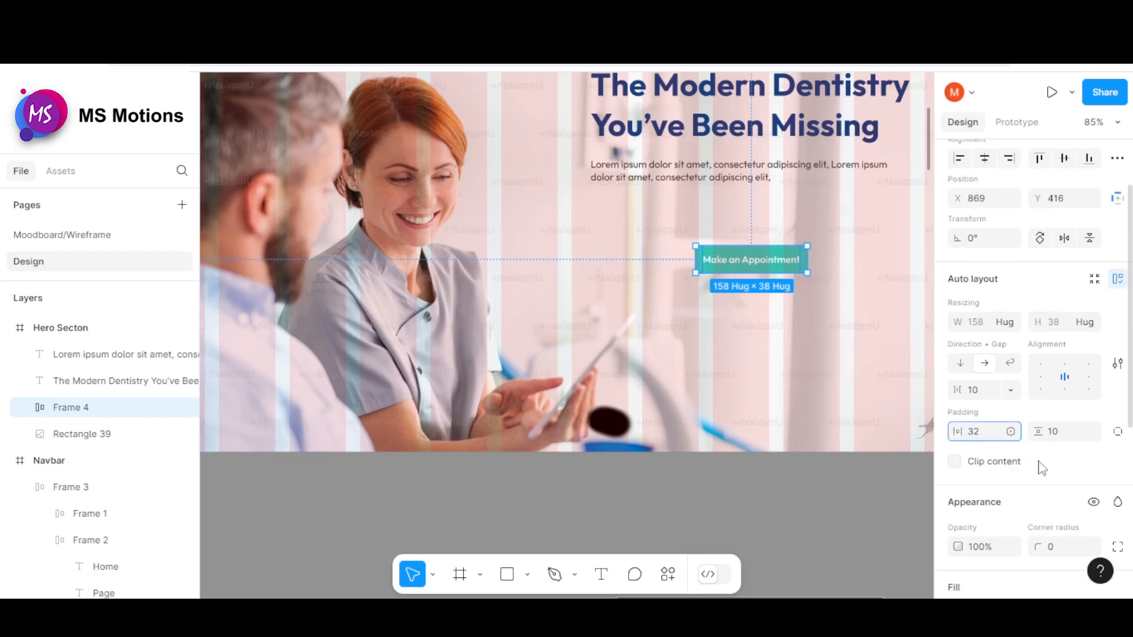
pyautogui.click(1067, 433)
pyautogui.write('1')
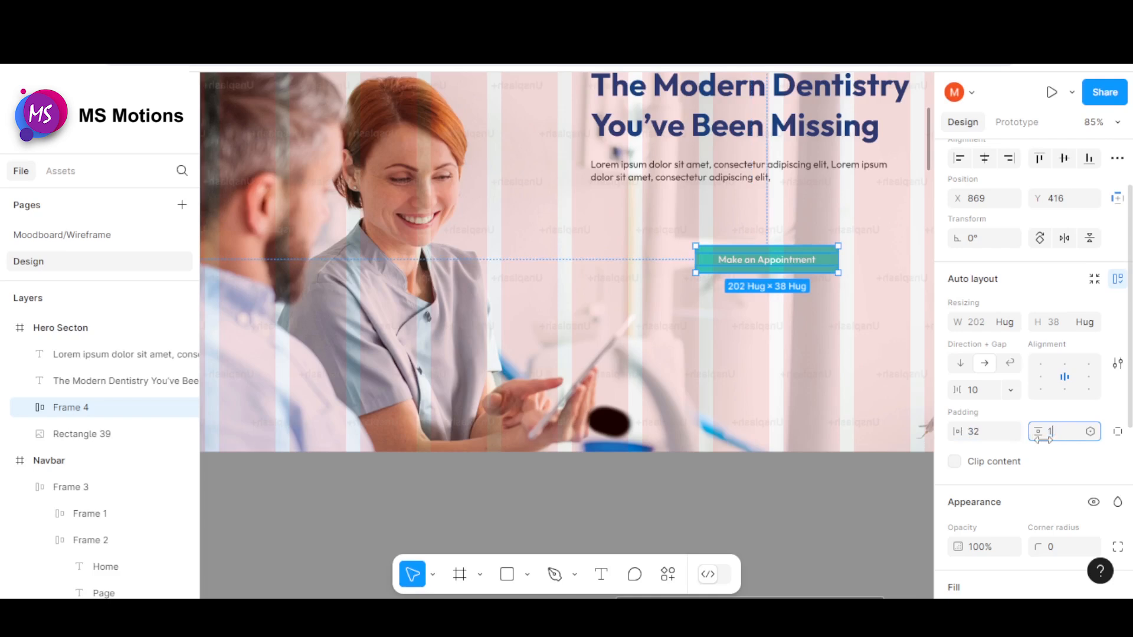
pyautogui.write('6')
pyautogui.press('Return')
# Step: Set the button's corner radius to 99 and move it under the hero paragraph, at X 720, Y 362
pyautogui.click(1062, 546)
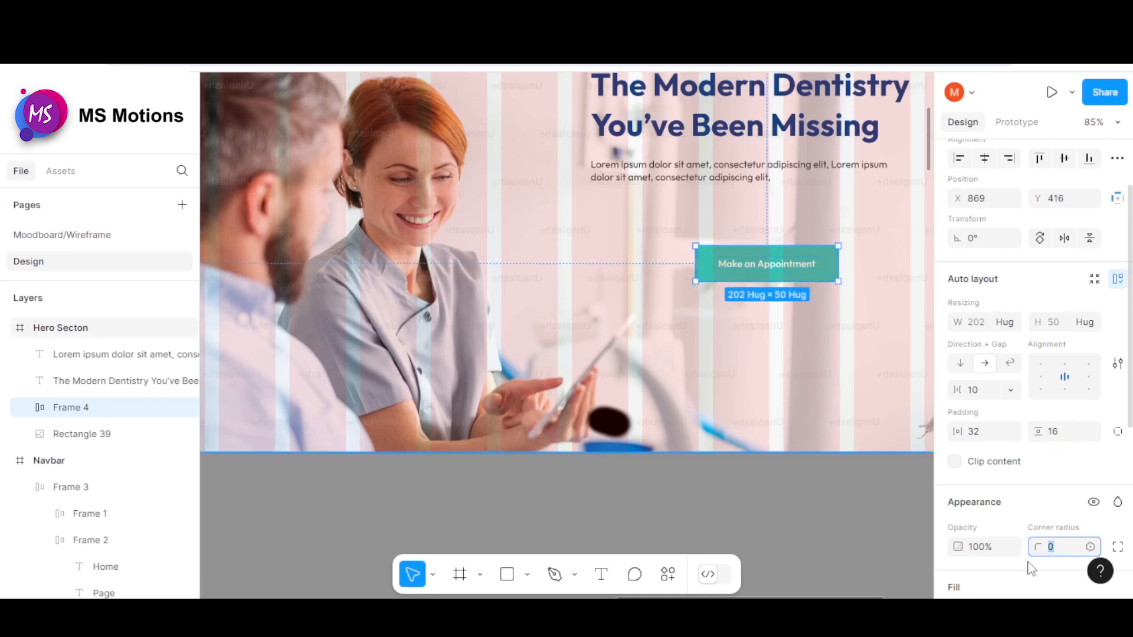
pyautogui.write('99')
pyautogui.press('Return')
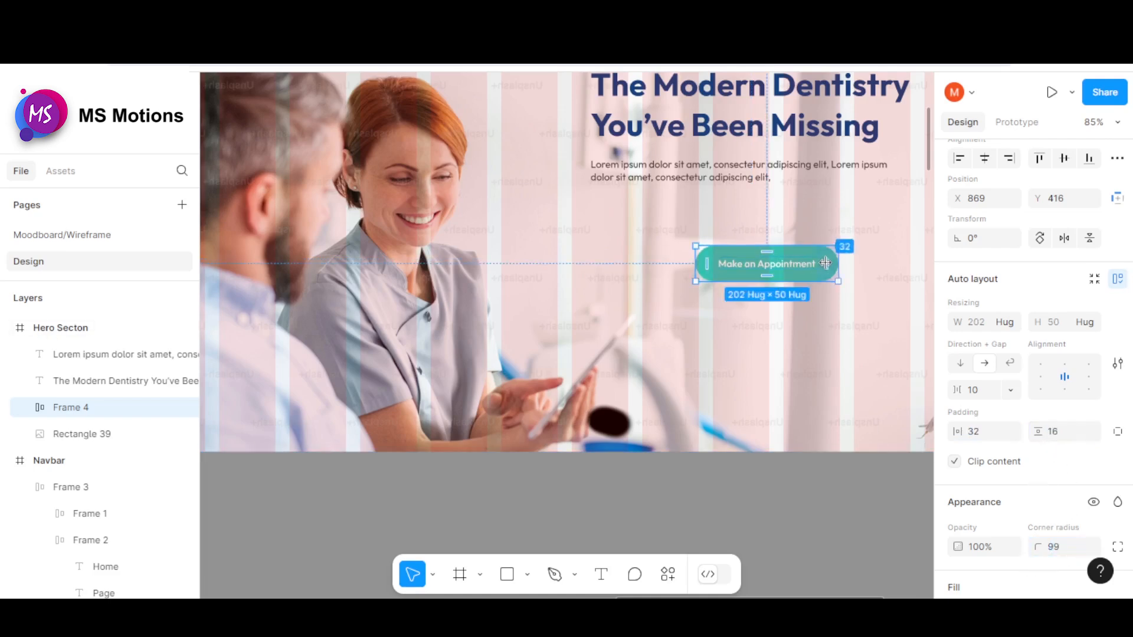
pyautogui.moveTo(819, 261); pyautogui.dragTo(713, 226)
pyautogui.scroll(-3, 744, 284)
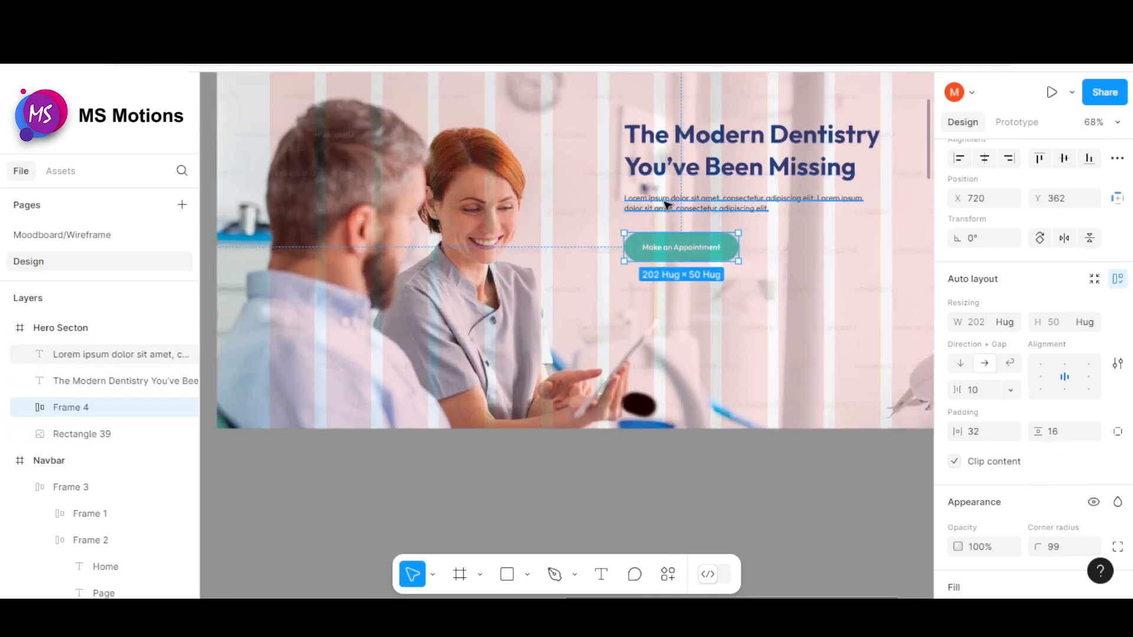
# Step: Combine the hero heading, paragraph and button in a vertical auto layout with a gap of 30
pyautogui.keyDown('shift'); pyautogui.click(665, 205); pyautogui.keyUp('shift')
pyautogui.keyDown('shift'); pyautogui.click(679, 155); pyautogui.keyUp('shift')
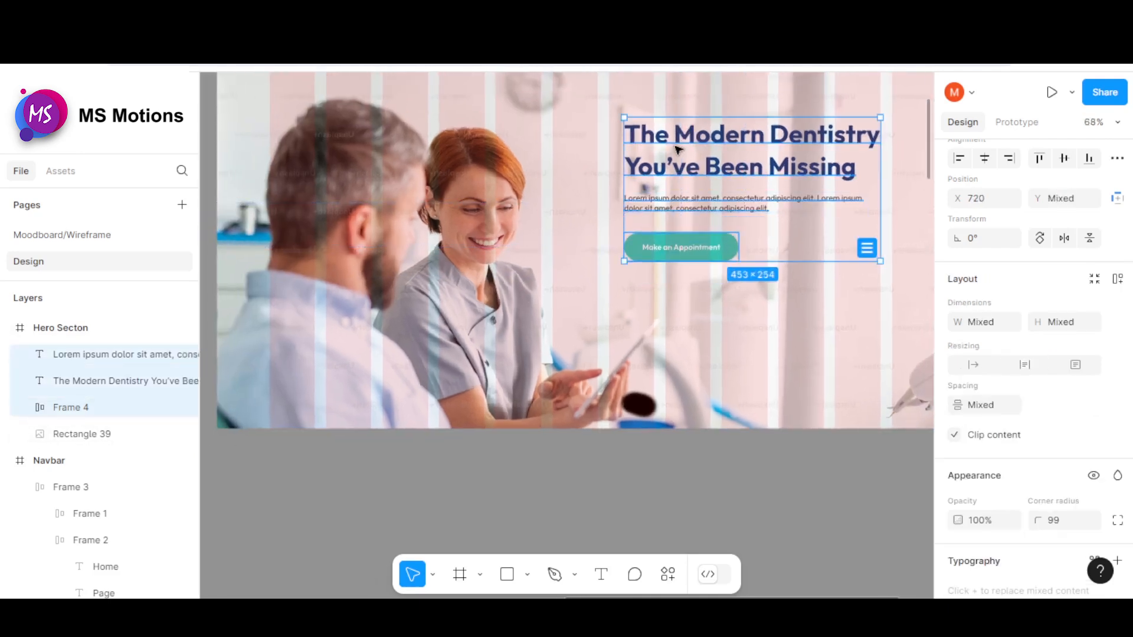
pyautogui.rightClick(680, 152)
pyautogui.scroll(-2, 727, 285)
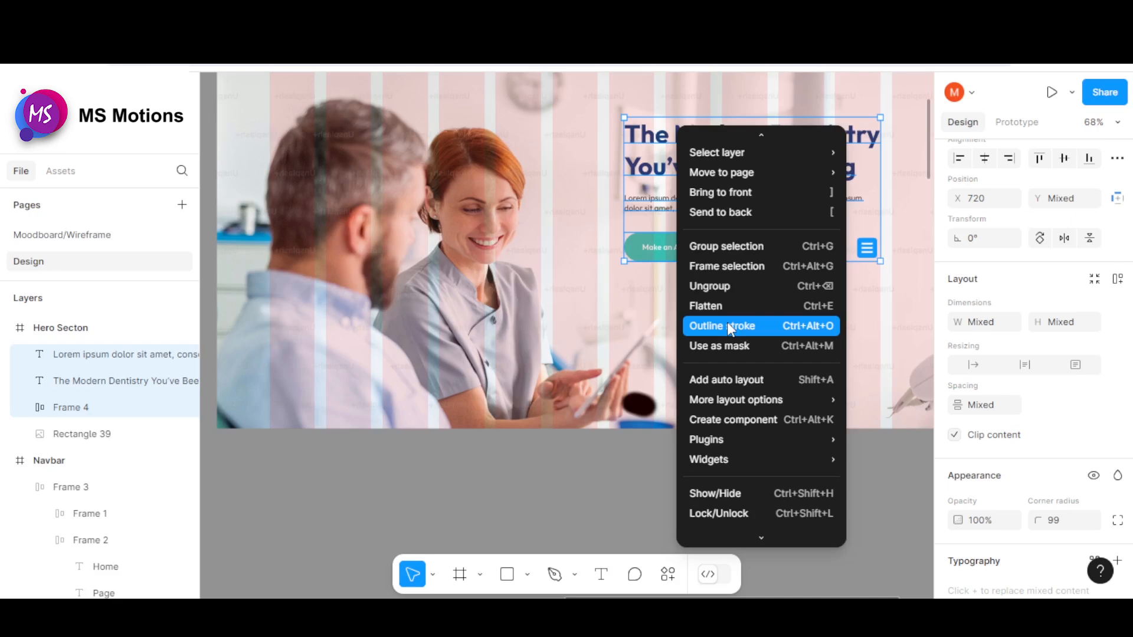
pyautogui.click(729, 381)
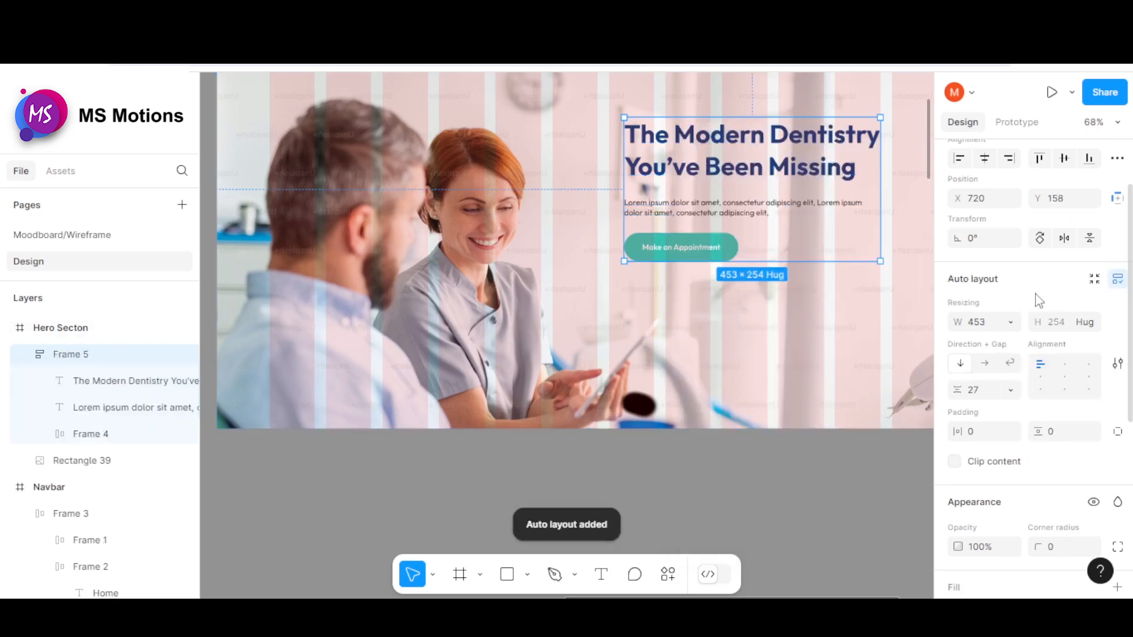
pyautogui.click(975, 392)
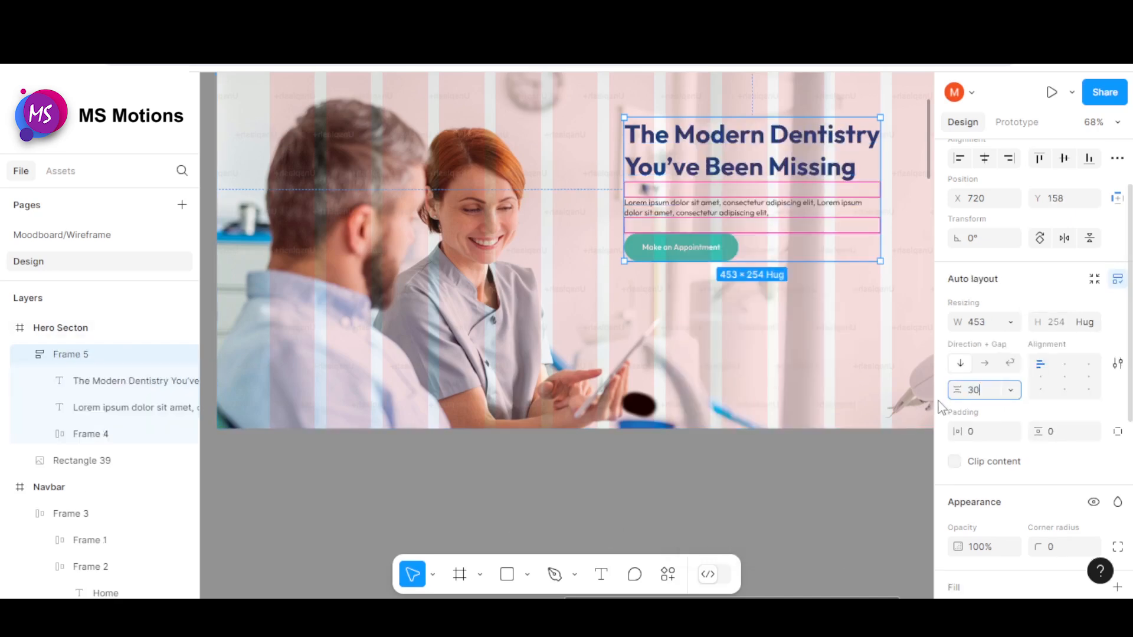
pyautogui.write('30')
pyautogui.press('Return')
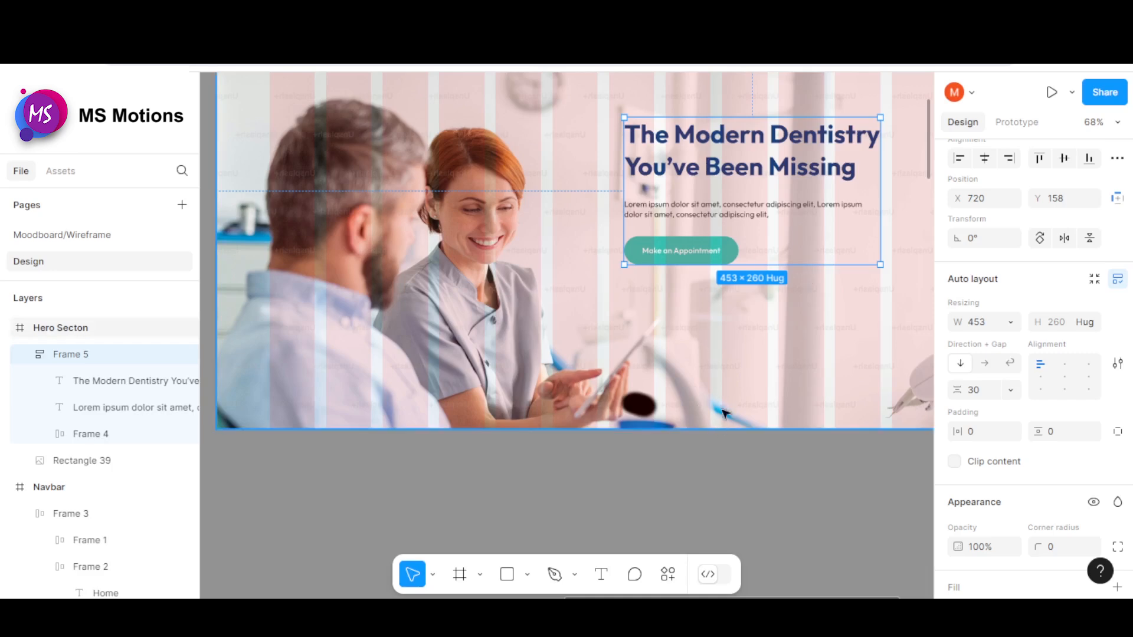
# Step: Remove the auto layout from the frame holding the heading, paragraph and button
pyautogui.rightClick(725, 155)
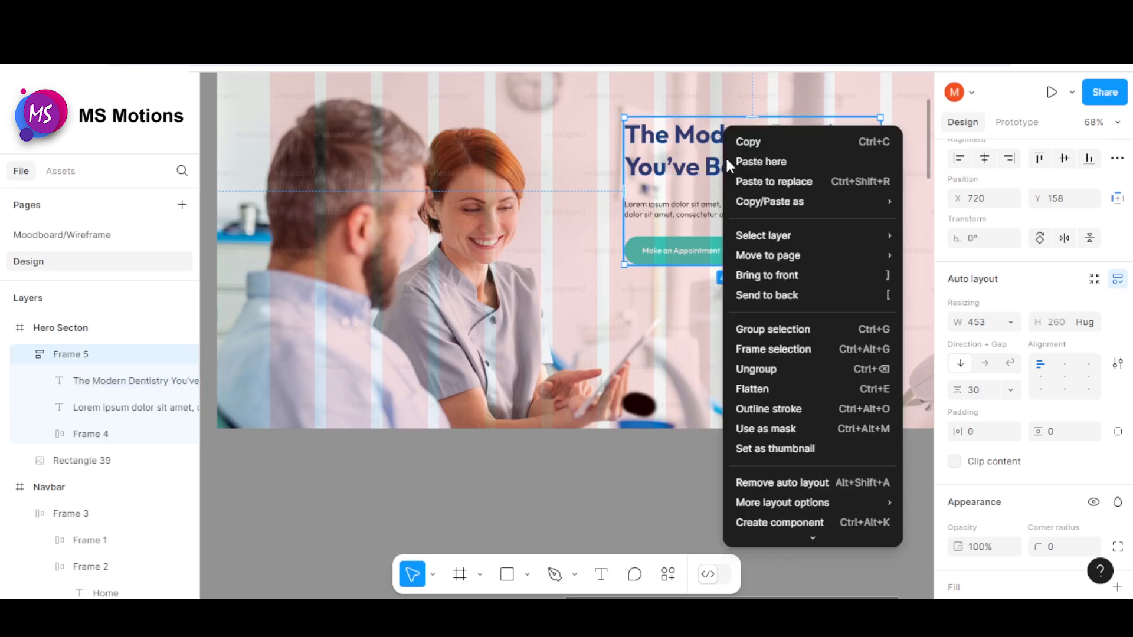
pyautogui.click(781, 478)
pyautogui.click(730, 381)
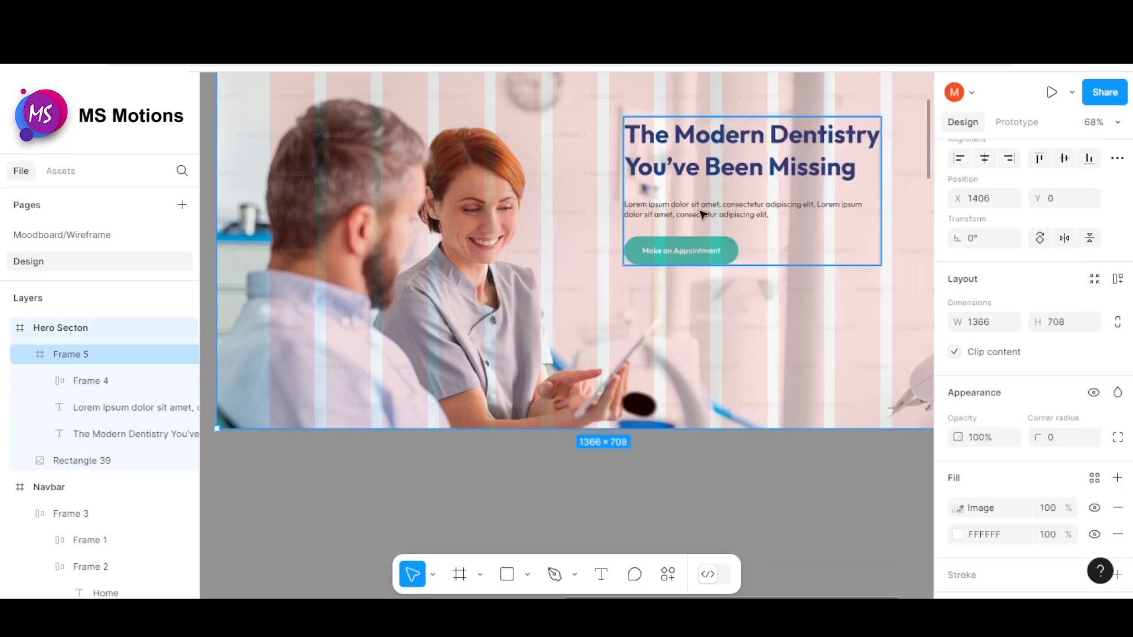
# Step: Move the hero paragraph closer to the heading, to Y 130 inside its frame
pyautogui.click(702, 214)
pyautogui.click(702, 214)
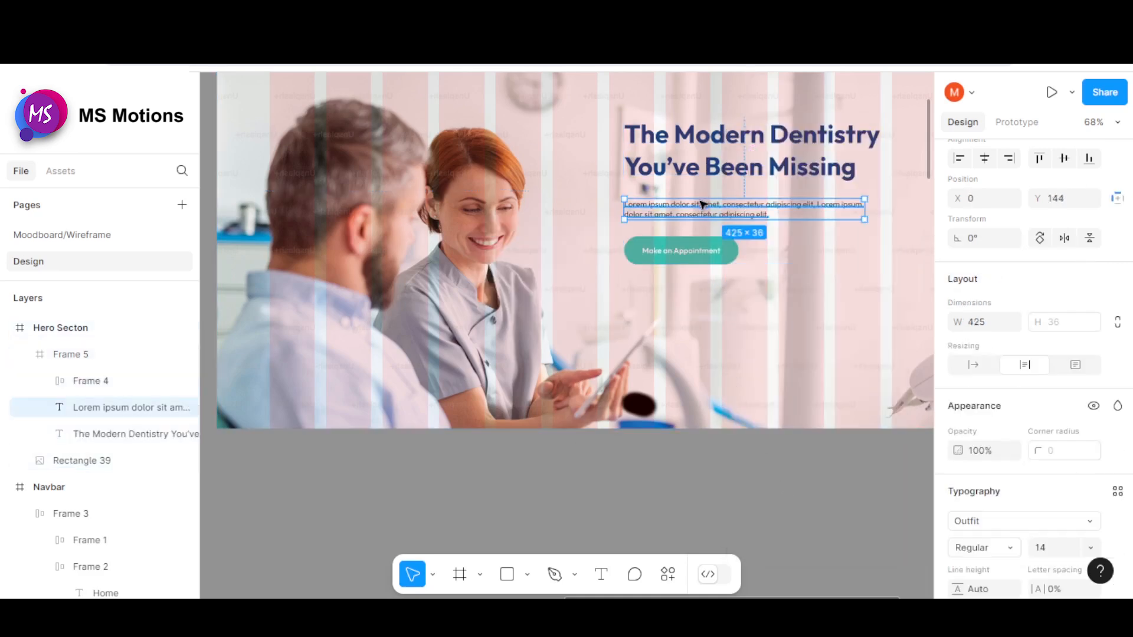
pyautogui.moveTo(702, 204)
pyautogui.mouseDown()
pyautogui.moveTo(702, 183)
pyautogui.moveTo(702, 197)
pyautogui.mouseUp()
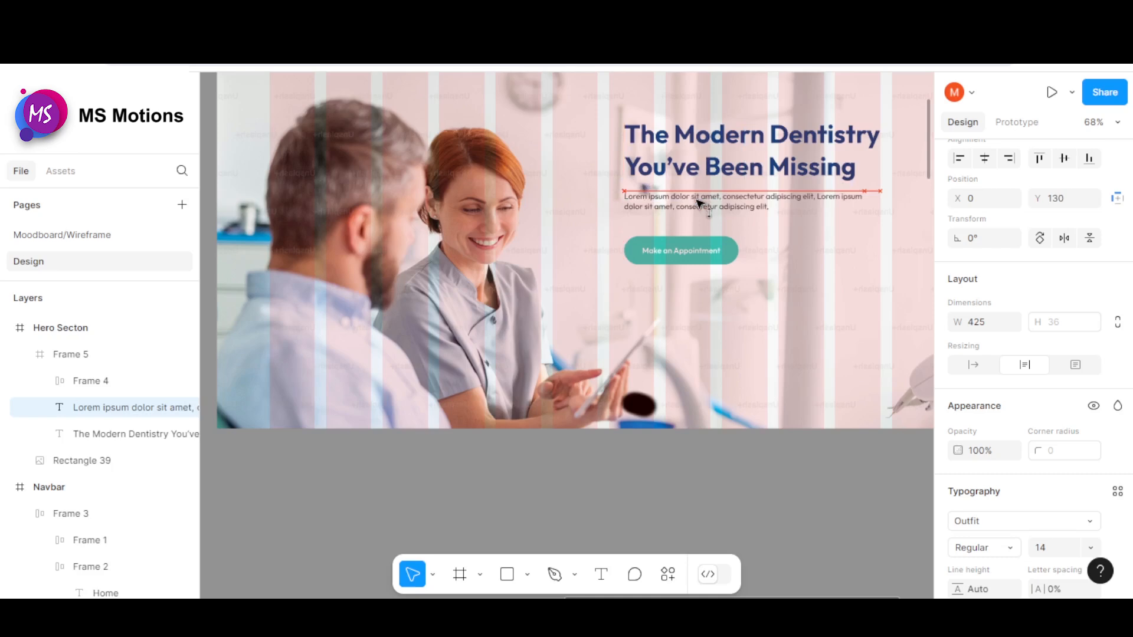
pyautogui.click(693, 245)
# Step: Group the hero heading and paragraph in their own vertical auto layout with a gap of 10
pyautogui.click(676, 149)
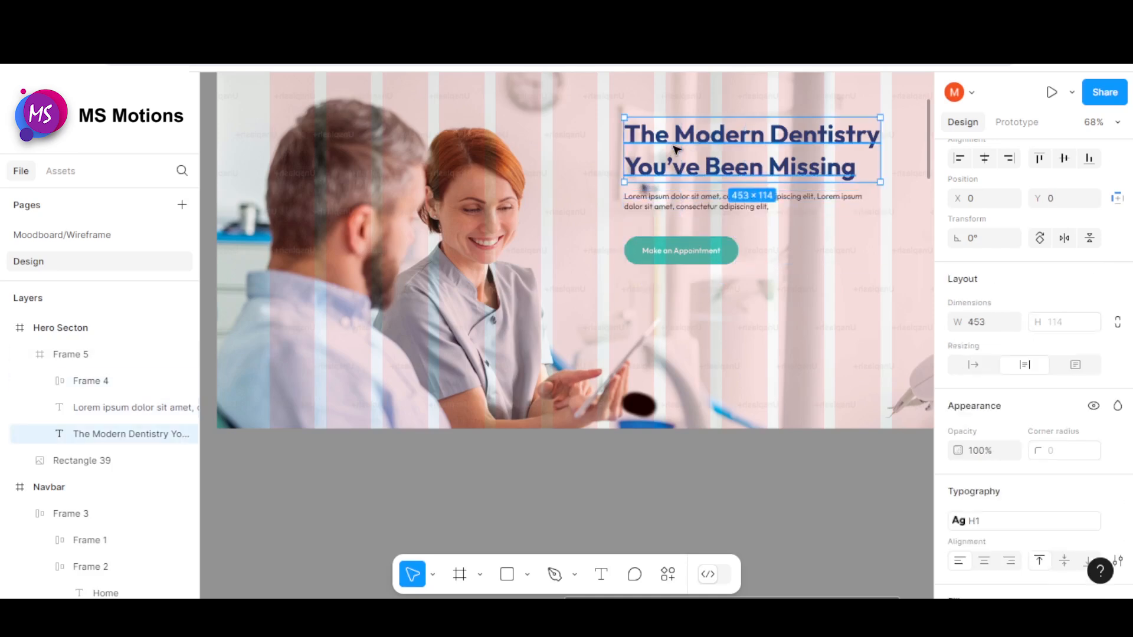
pyautogui.keyDown('shift'); pyautogui.click(649, 200); pyautogui.keyUp('shift')
pyautogui.rightClick(666, 126)
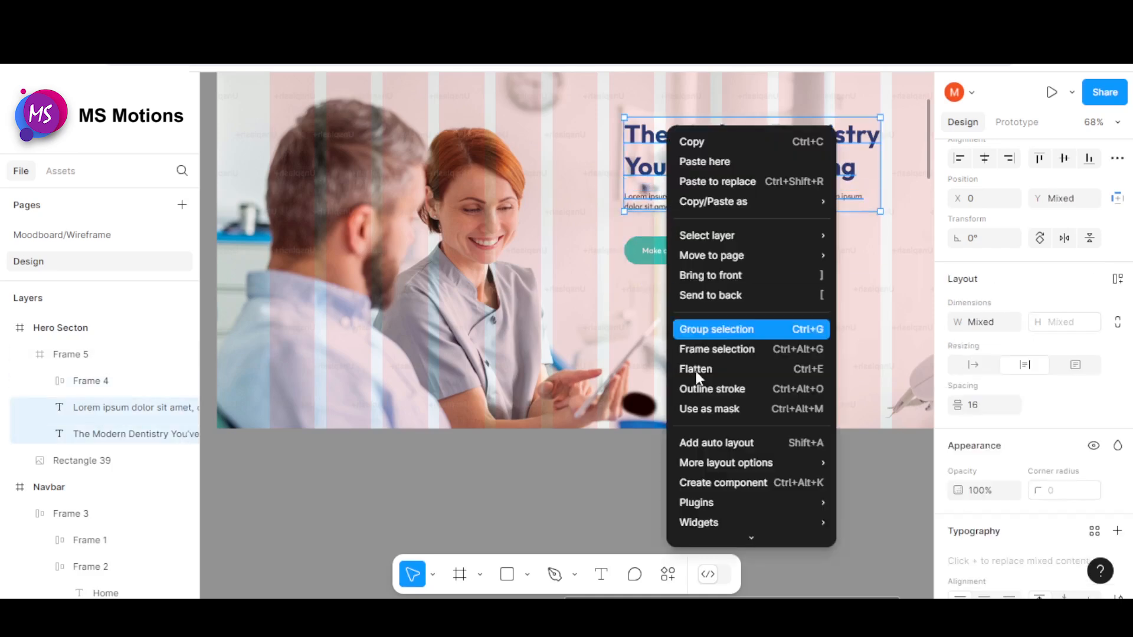
pyautogui.click(723, 442)
pyautogui.click(968, 390)
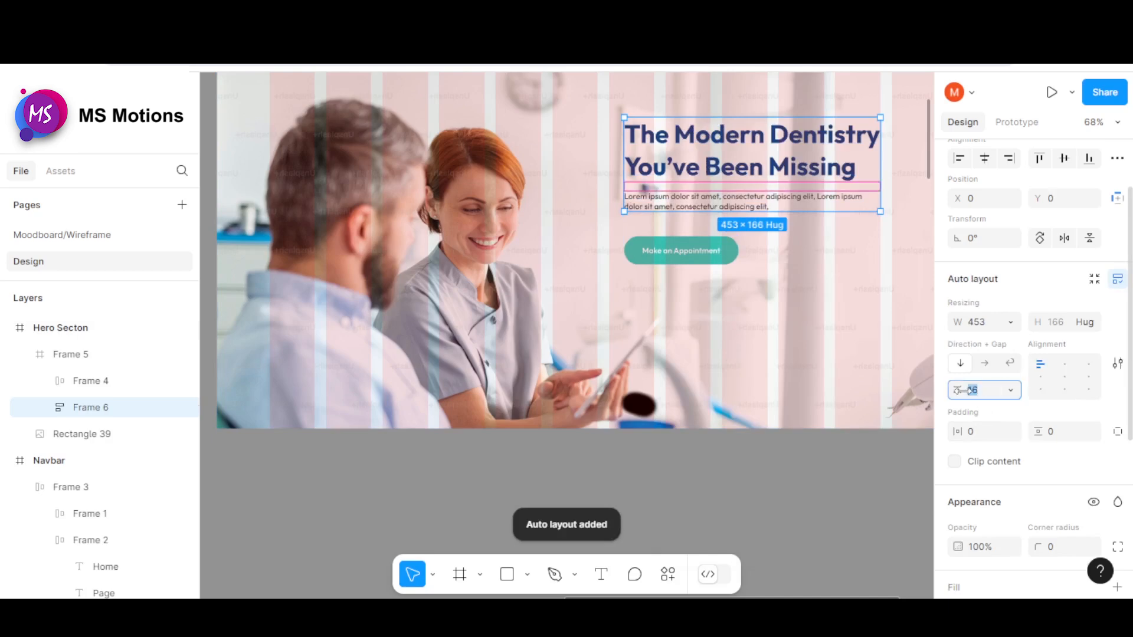
pyautogui.write('10')
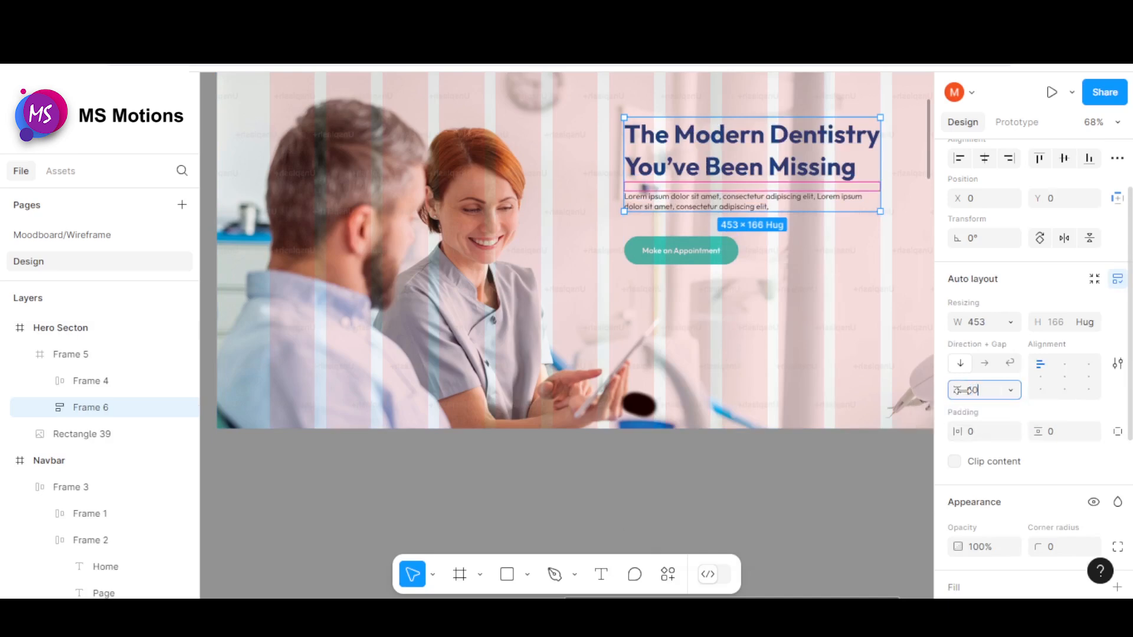
pyautogui.press('Return')
pyautogui.click(820, 347)
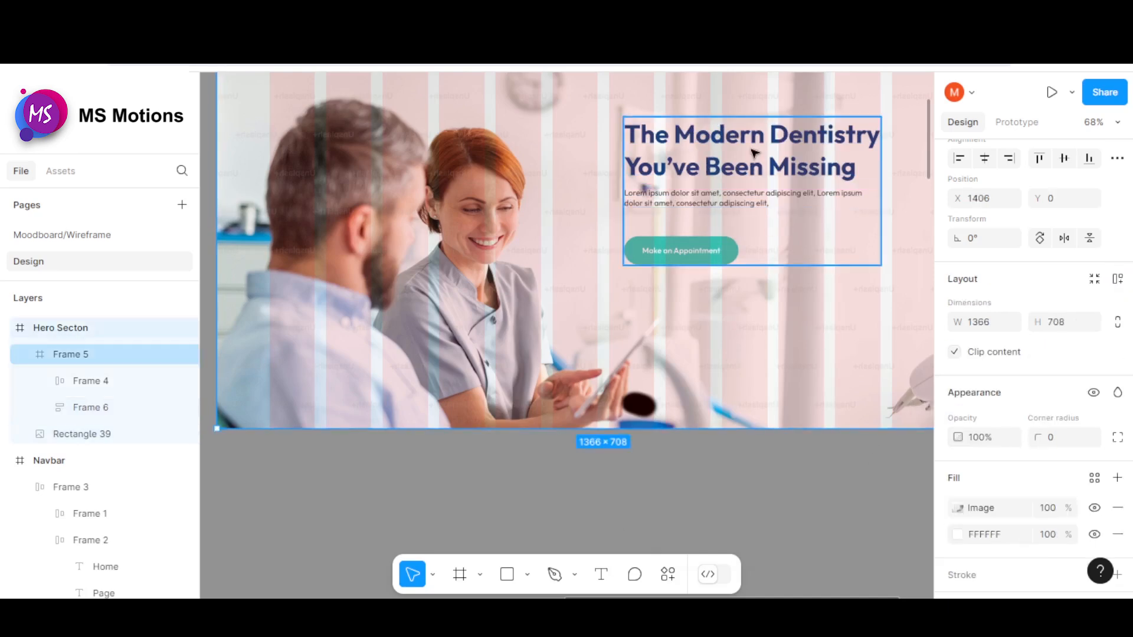
# Step: Combine the heading-and-paragraph group and the button in a vertical auto layout with a gap of 30
pyautogui.click(678, 252)
pyautogui.click(678, 252)
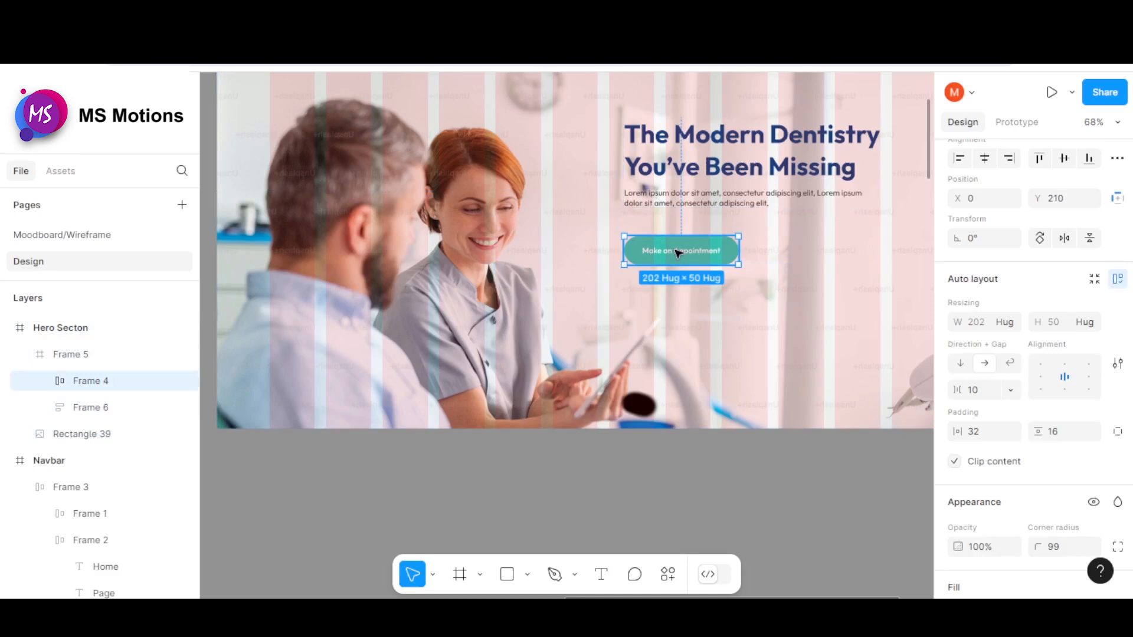
pyautogui.keyDown('shift'); pyautogui.click(654, 148); pyautogui.keyUp('shift')
pyautogui.rightClick(655, 144)
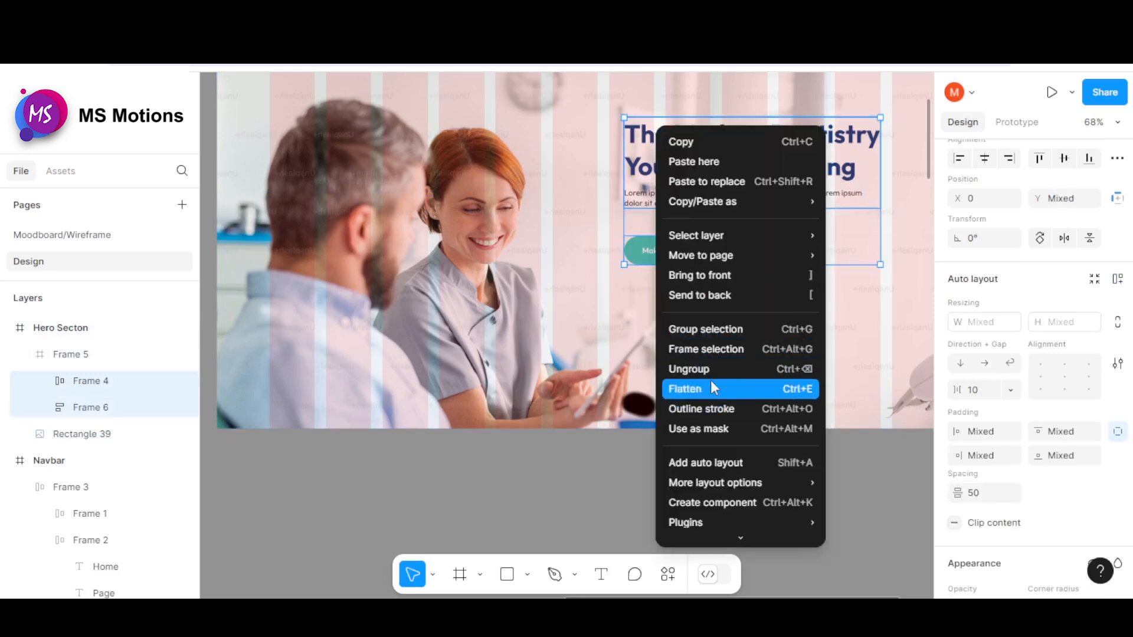
pyautogui.click(711, 464)
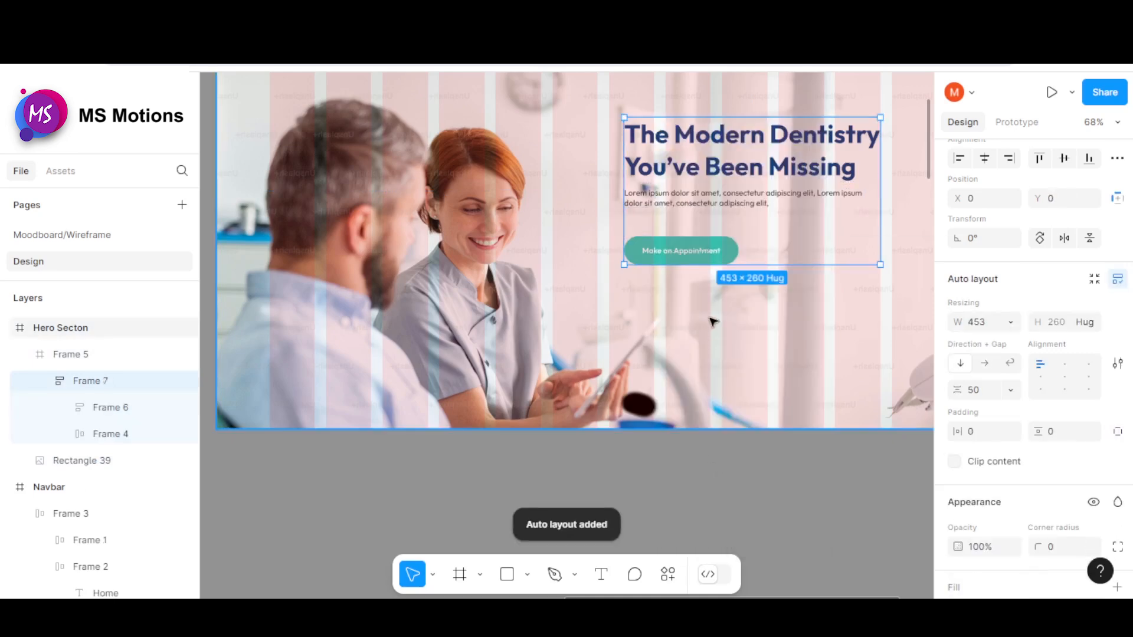
pyautogui.click(974, 390)
pyautogui.write('3')
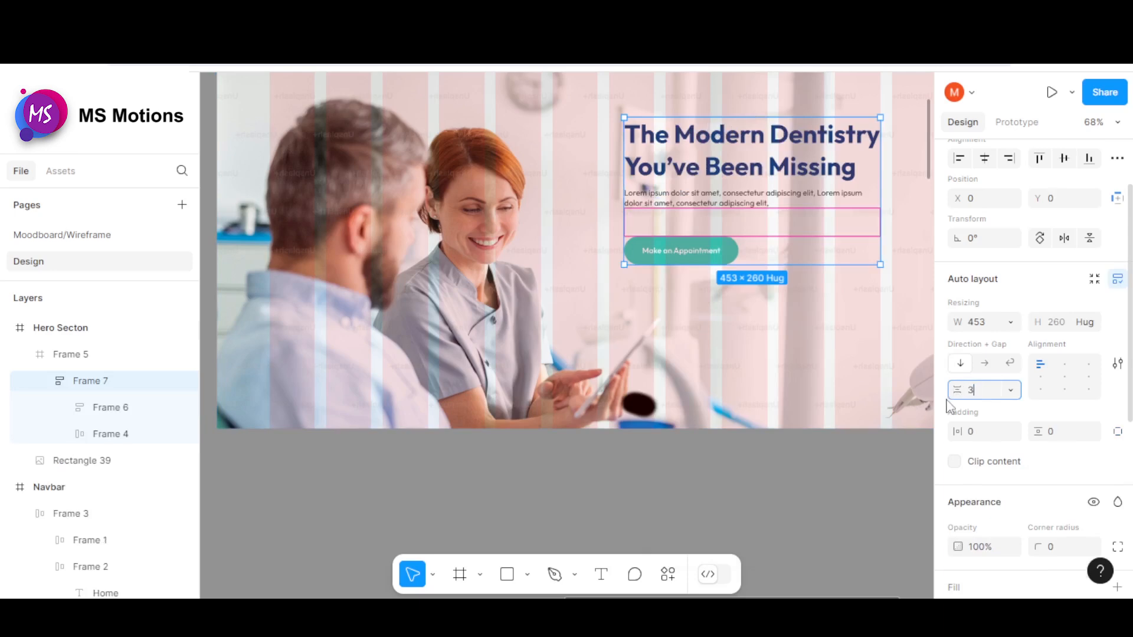
pyautogui.write('0')
pyautogui.press('Return')
pyautogui.click(634, 319)
# Step: Center the frame with the hero text and button vertically in the hero section, and shift it slightly upward
pyautogui.scroll(-1, 633, 319)
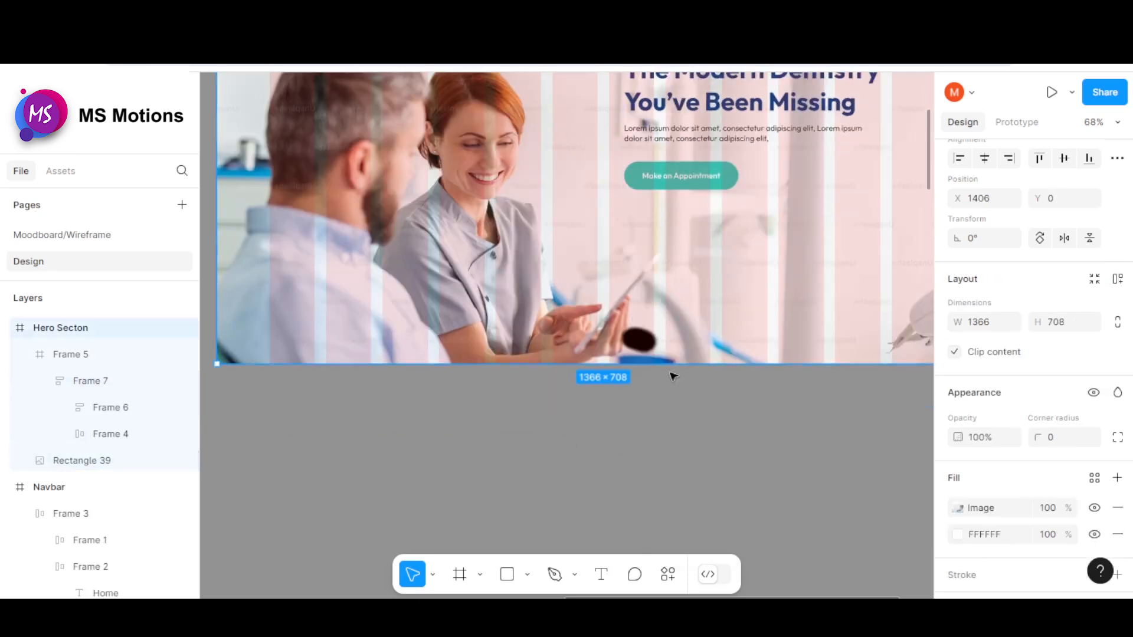
pyautogui.scroll(-1, 674, 375)
pyautogui.keyDown('ctrl'); pyautogui.scroll(-3, 678, 422); pyautogui.keyUp('ctrl')
pyautogui.click(701, 295)
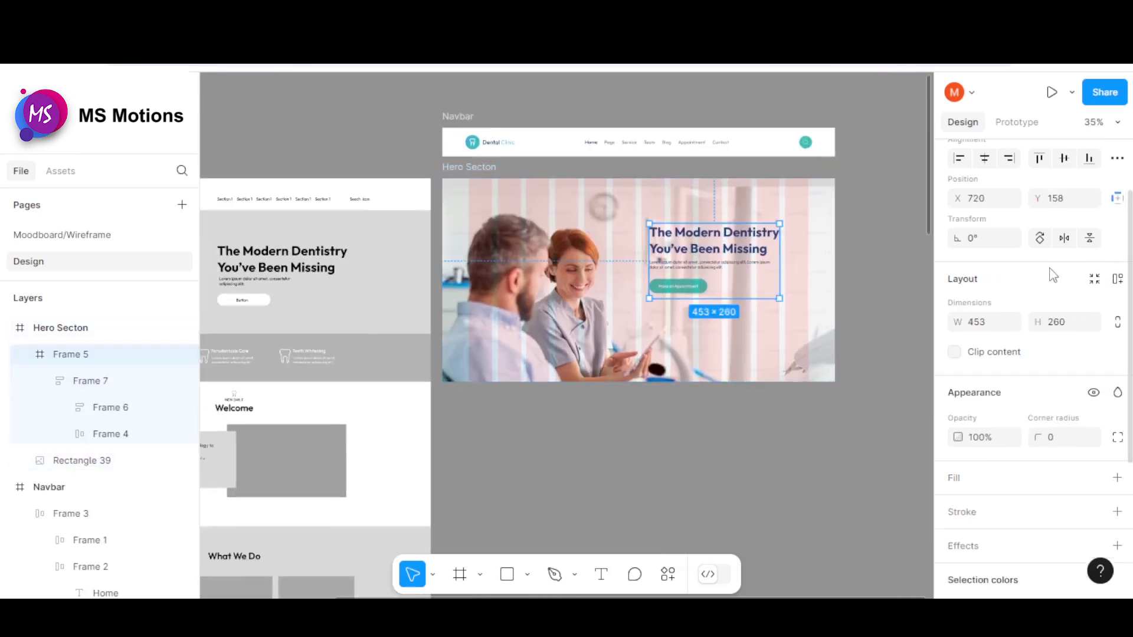
pyautogui.click(1064, 239)
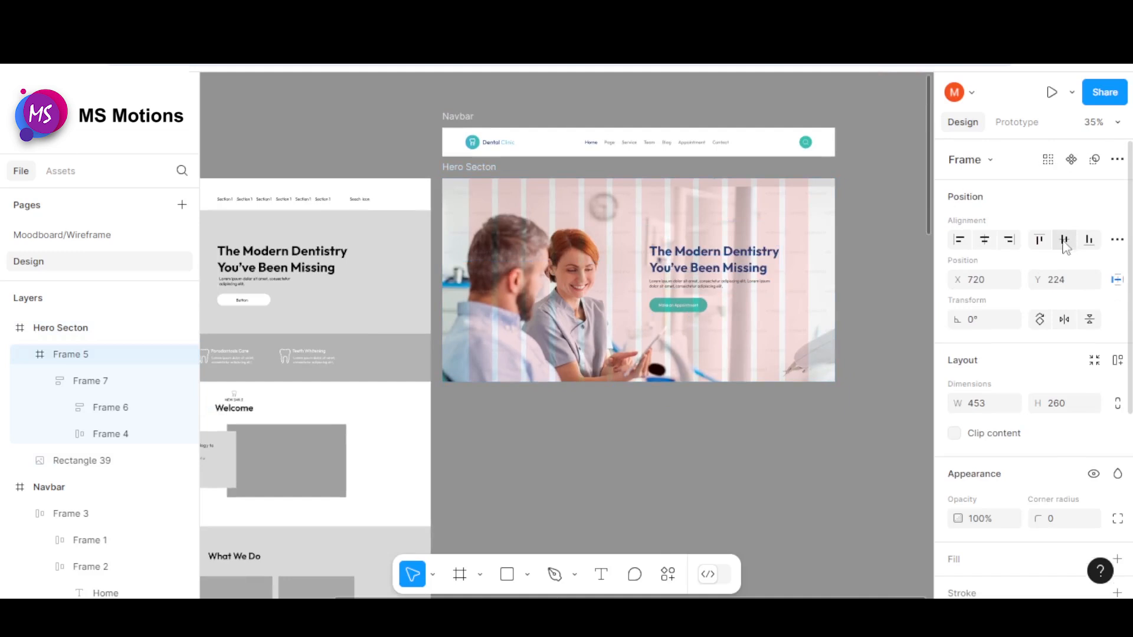
pyautogui.click(885, 251)
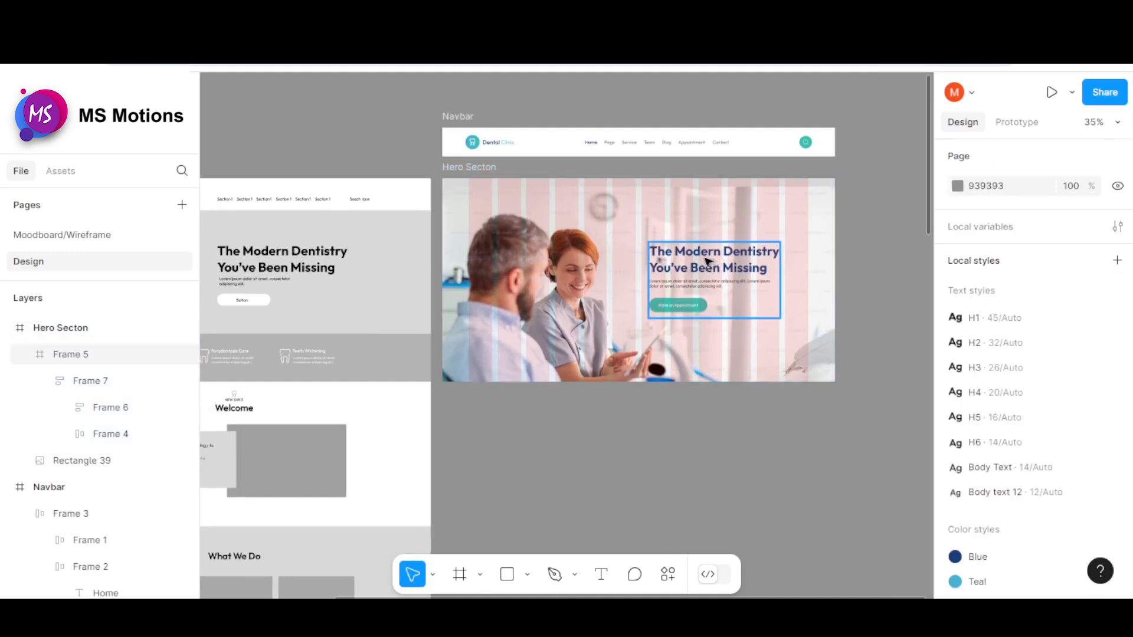
pyautogui.moveTo(707, 262); pyautogui.dragTo(702, 250)
pyautogui.click(817, 425)
pyautogui.scroll(-1, 824, 321)
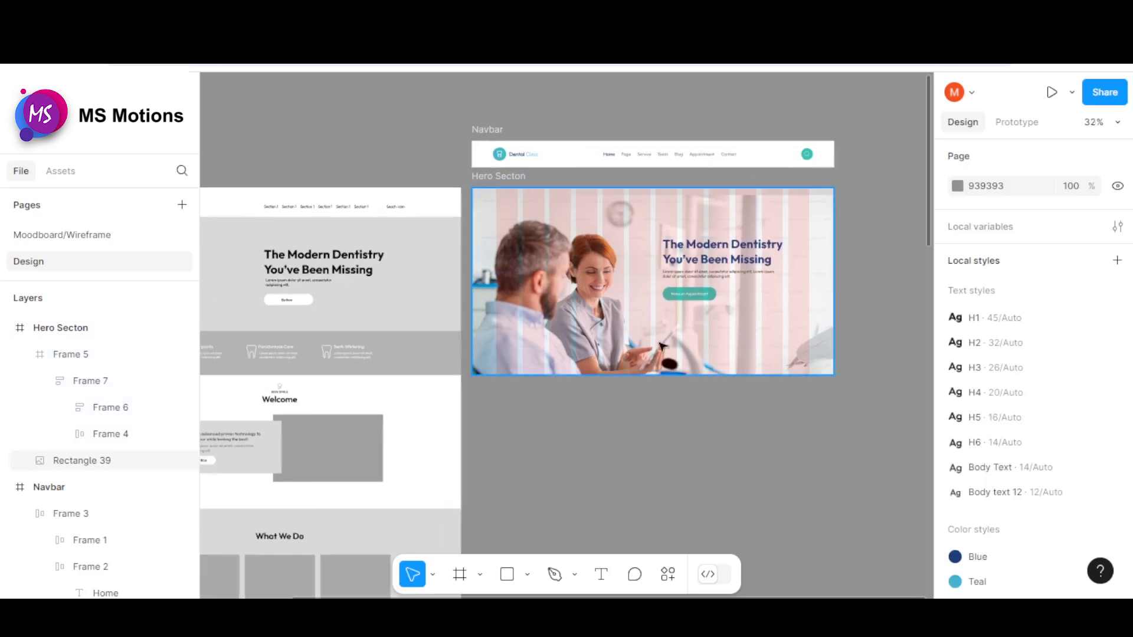
# Step: Draw a 1366 × 176 rectangle across the full width of the hero section's bottom edge
pyautogui.scroll(2, 440, 383)
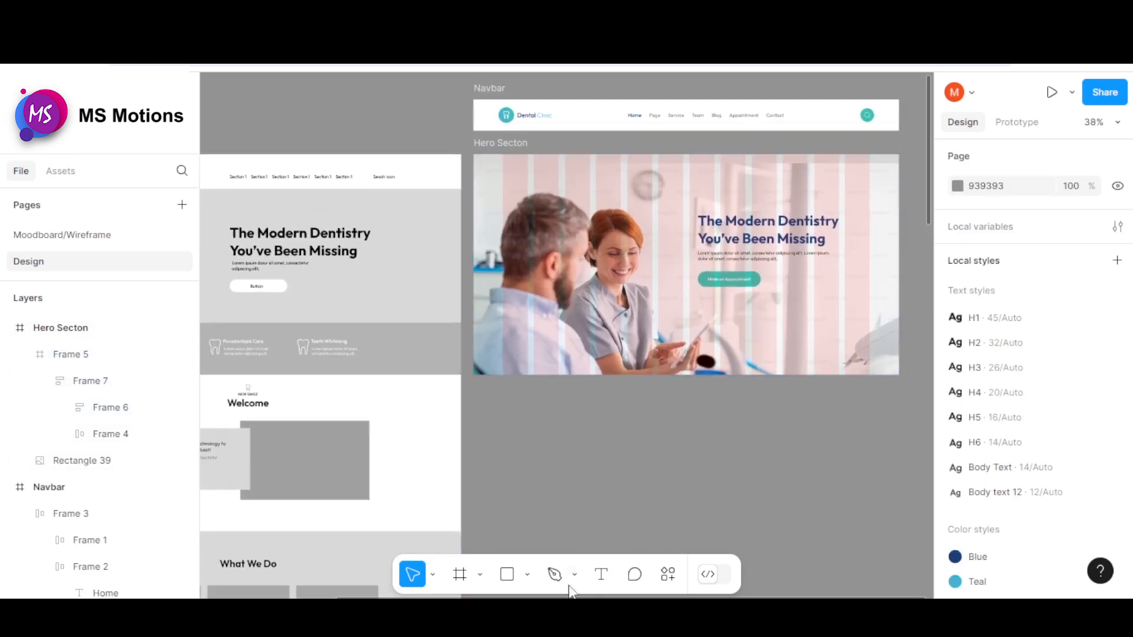
pyautogui.press('r')
pyautogui.scroll(3, 462, 333)
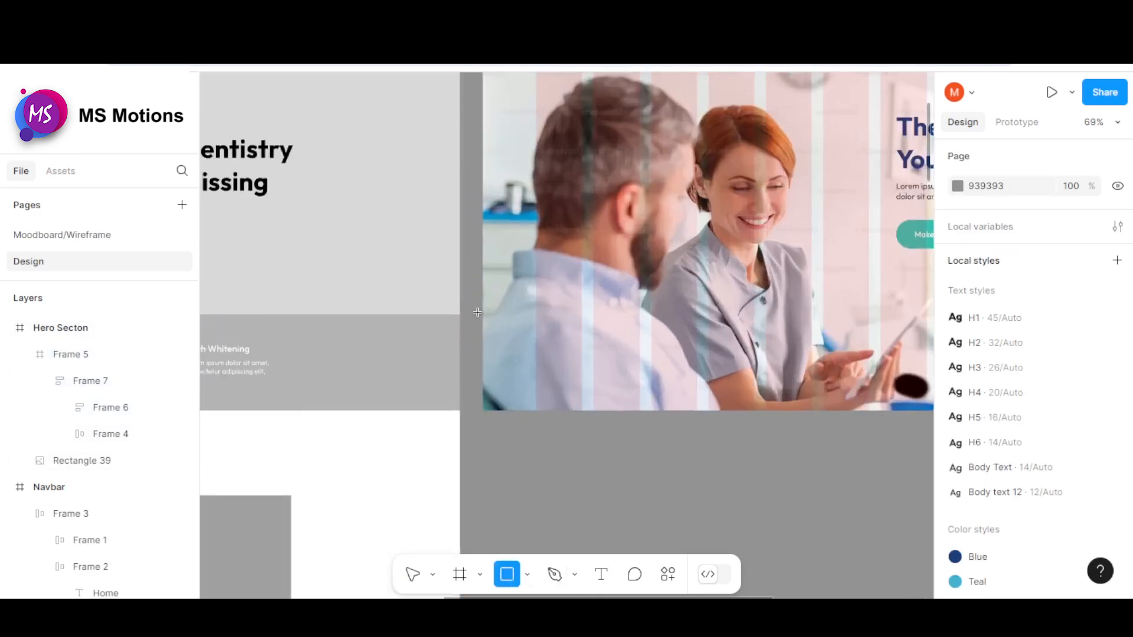
pyautogui.scroll(-4, 477, 313)
pyautogui.scroll(1, 865, 328)
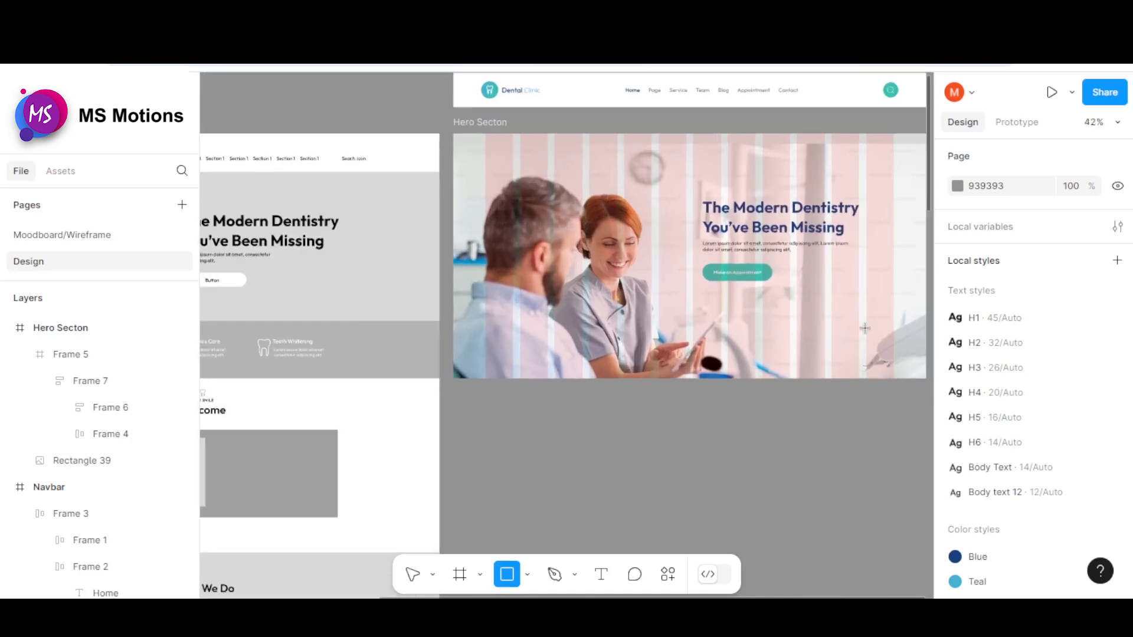
pyautogui.hscroll(2, 840, 296)
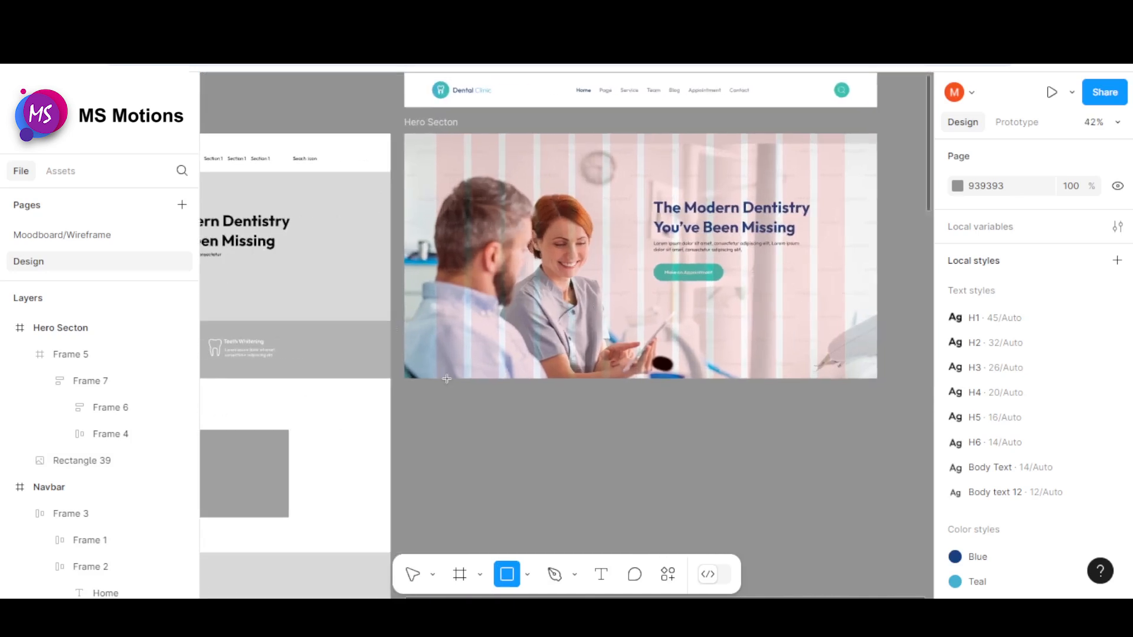
pyautogui.moveTo(404, 317)
pyautogui.mouseDown()
pyautogui.moveTo(718, 377)
pyautogui.moveTo(875, 376)
pyautogui.moveTo(868, 410)
pyautogui.mouseUp()
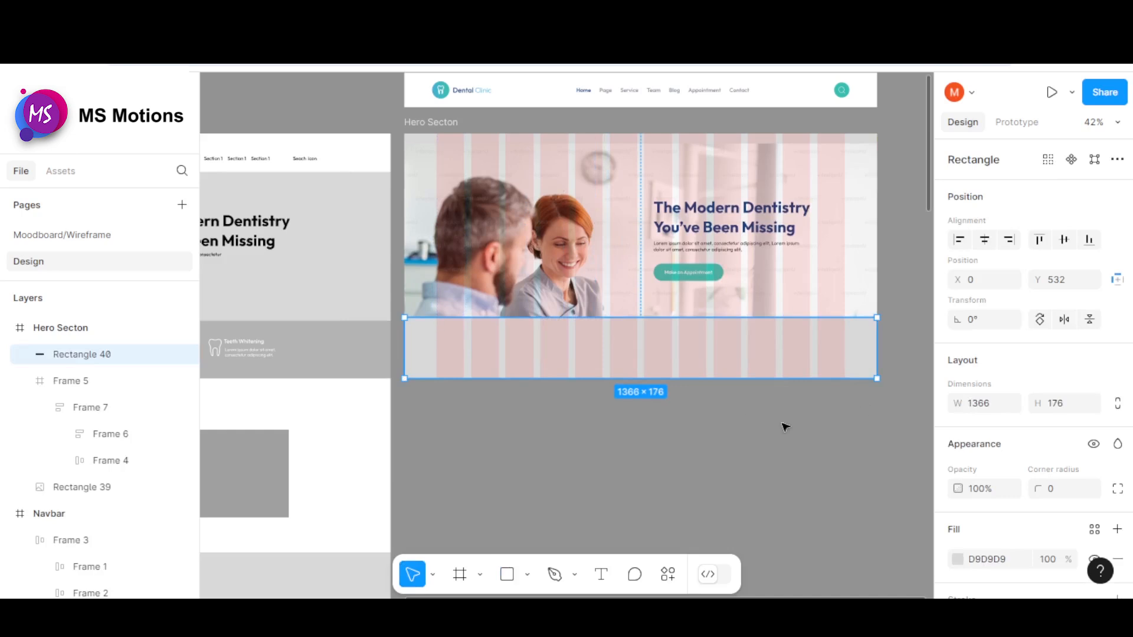
# Step: Fill the new bottom rectangle with the Teal color style
pyautogui.scroll(-3, 1000, 543)
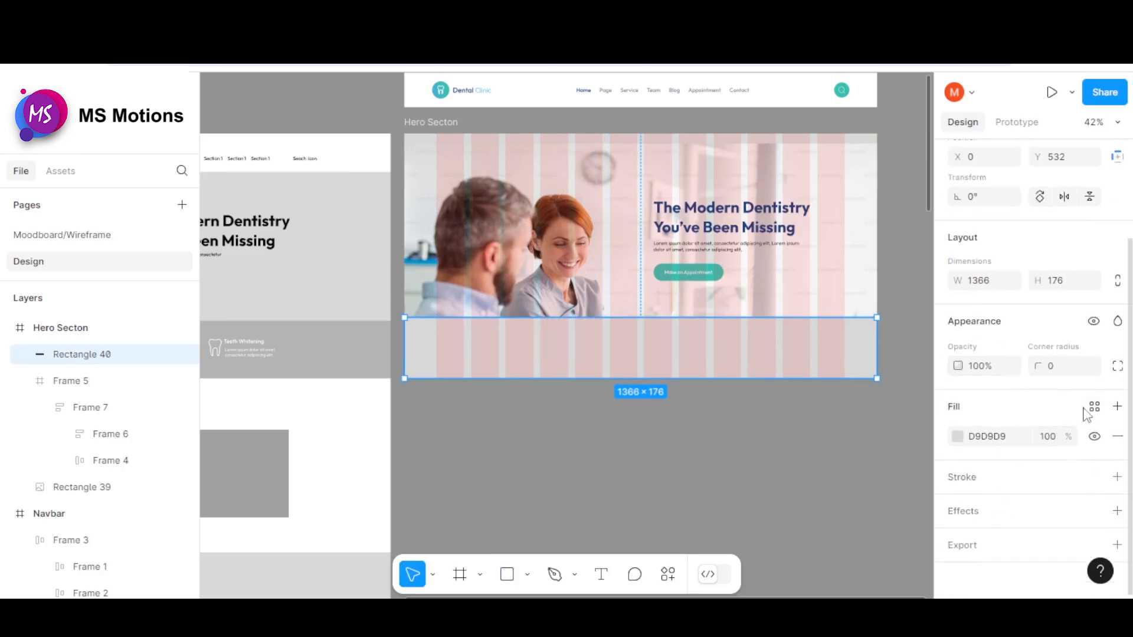
pyautogui.click(1095, 407)
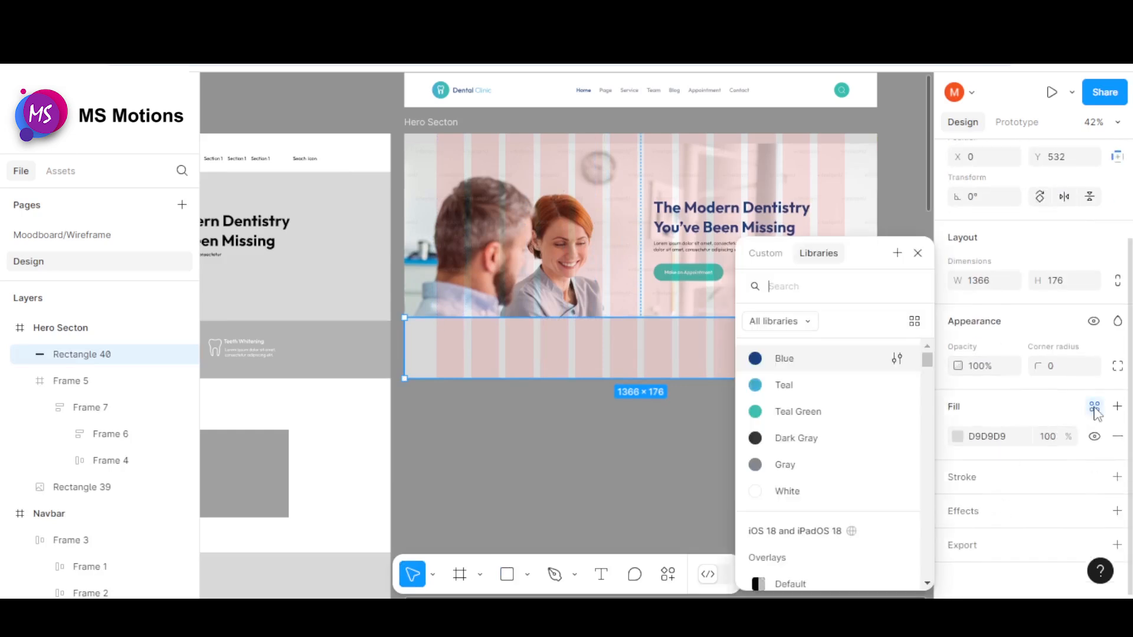
pyautogui.click(812, 394)
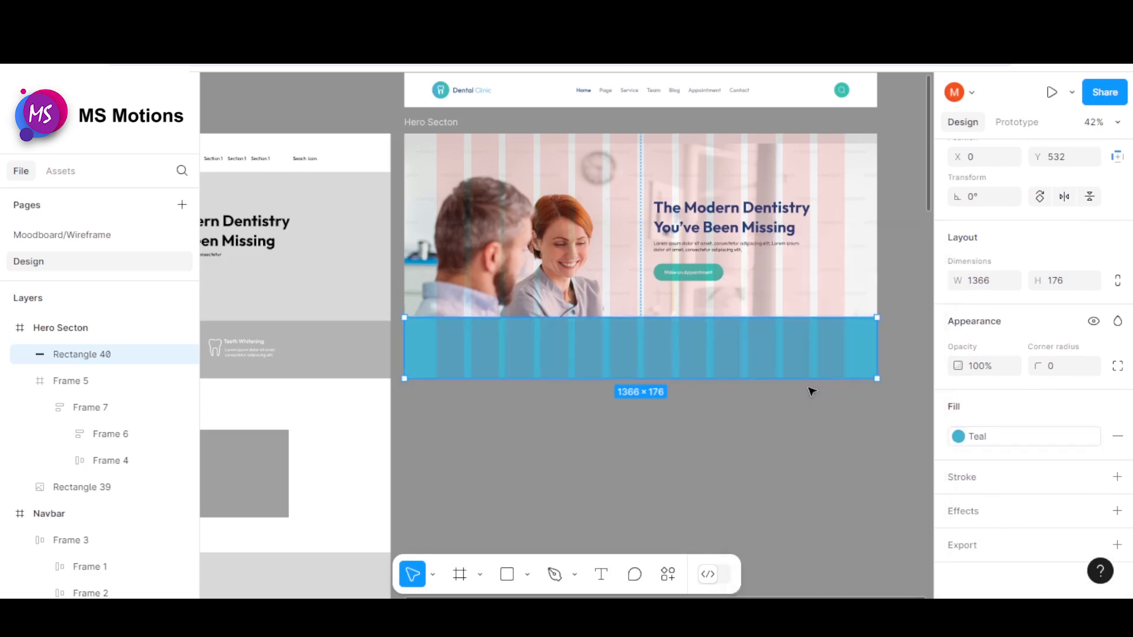
# Step: Hide the 12-column layout grid of the hero section frame
pyautogui.click(437, 119)
pyautogui.scroll(-5, 1060, 468)
pyautogui.scroll(-3, 1060, 468)
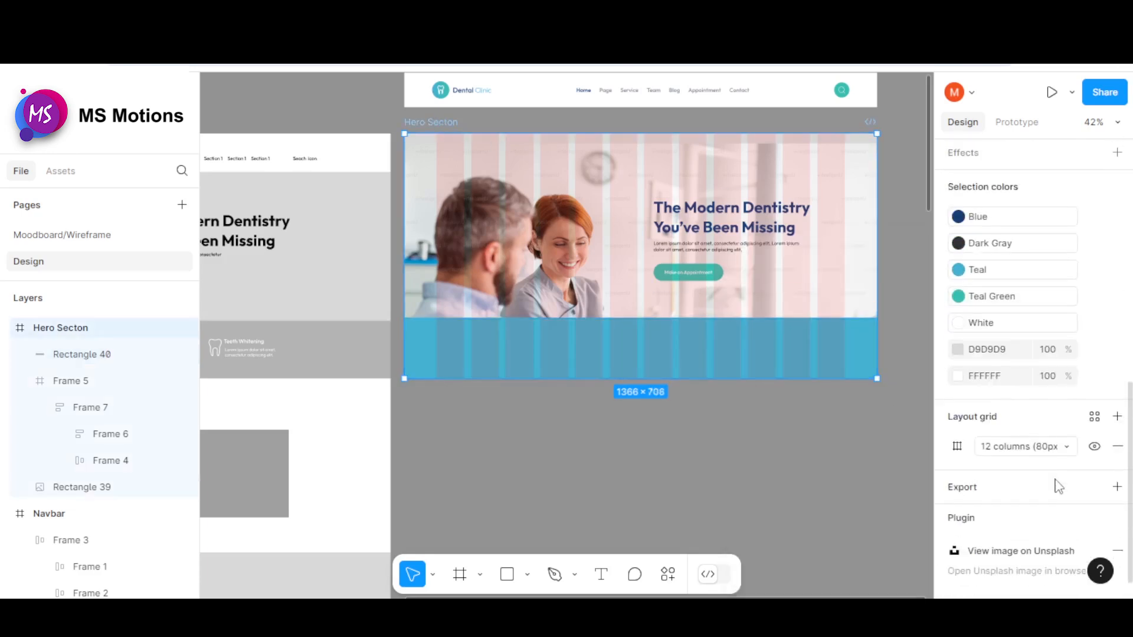
pyautogui.click(1095, 447)
# Step: Detach the Teal style from the bottom rectangle's fill and change the fill to a linear gradient
pyautogui.click(790, 369)
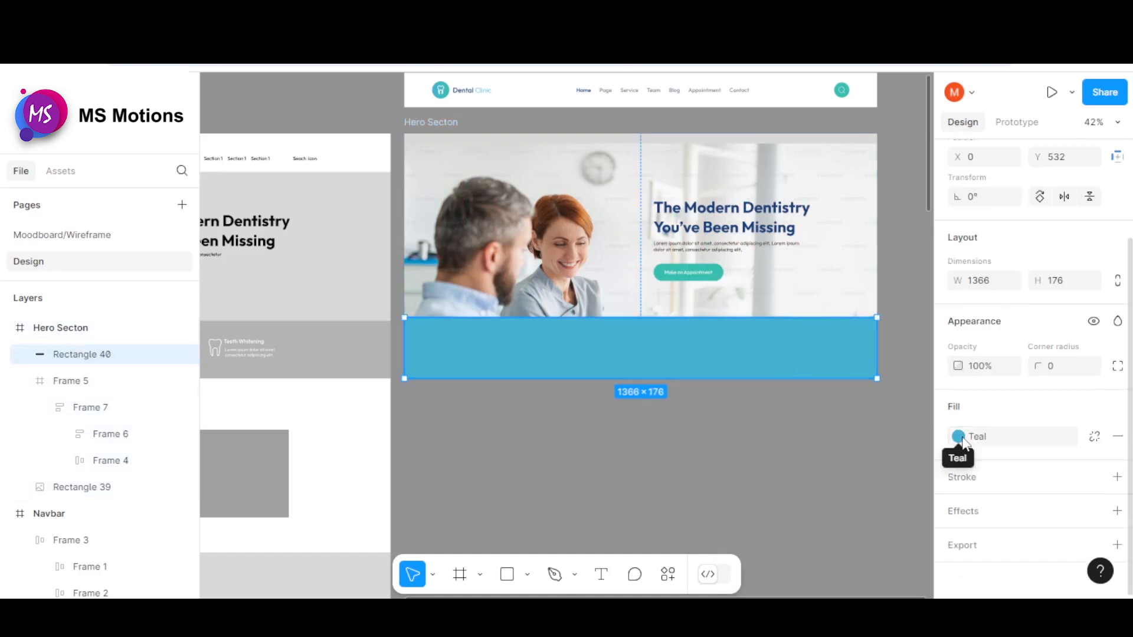
pyautogui.click(959, 436)
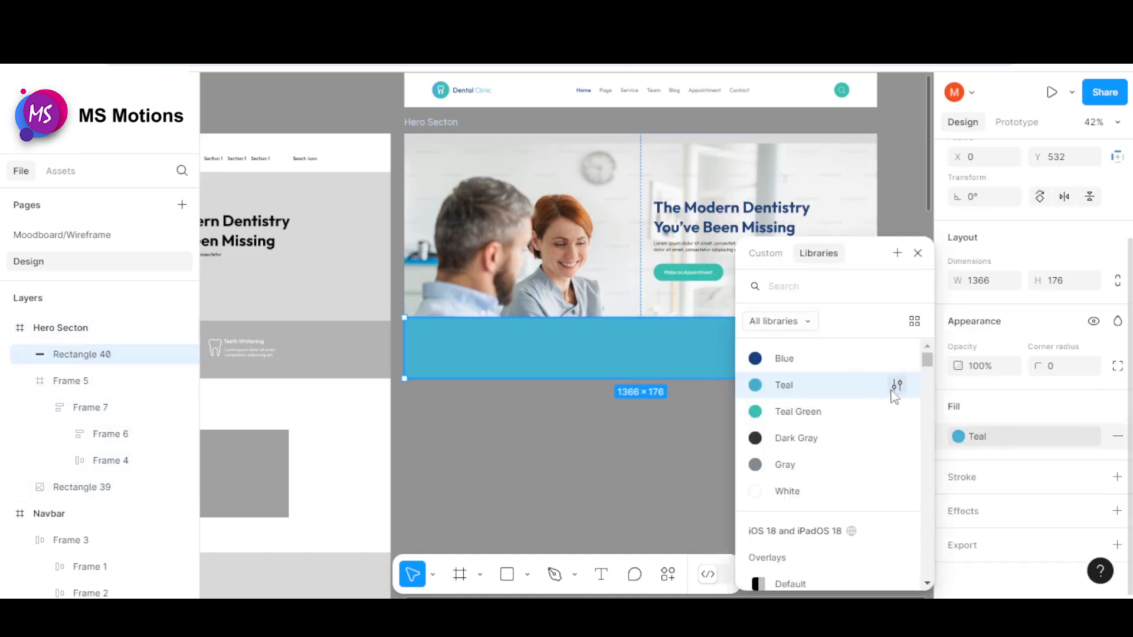
pyautogui.click(897, 385)
pyautogui.moveTo(620, 328); pyautogui.dragTo(724, 268)
pyautogui.click(818, 267)
pyautogui.click(1094, 438)
pyautogui.click(957, 436)
pyautogui.click(775, 169)
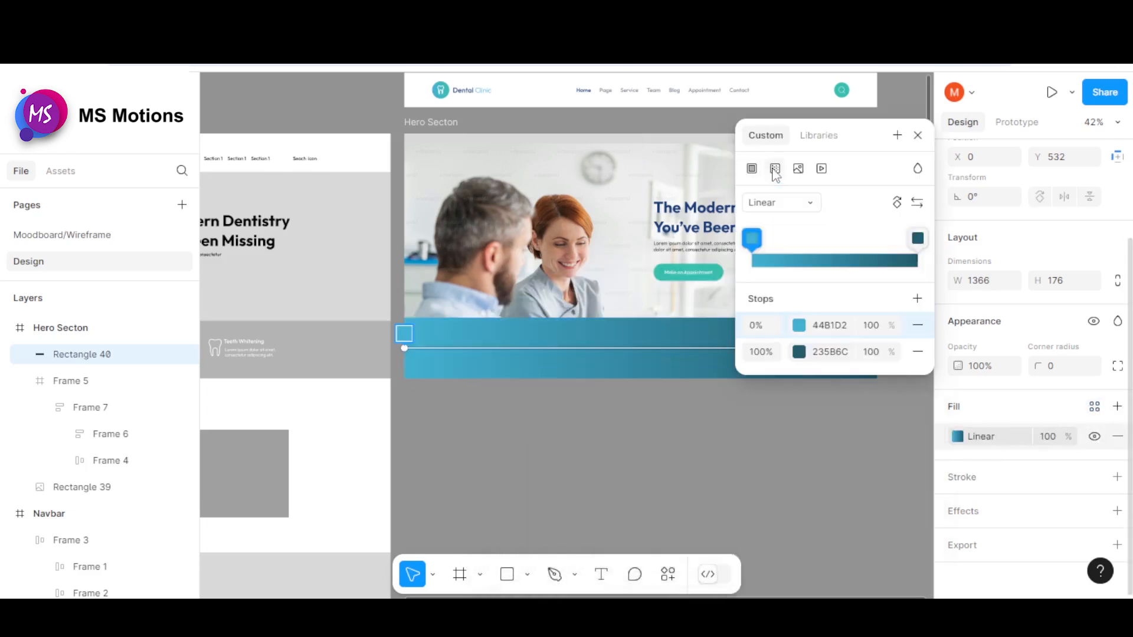
# Step: Set the gradient's 100% stop to the file's teal green, 39C0B1, and close the fill settings
pyautogui.moveTo(854, 137); pyautogui.dragTo(894, 123)
pyautogui.click(838, 339)
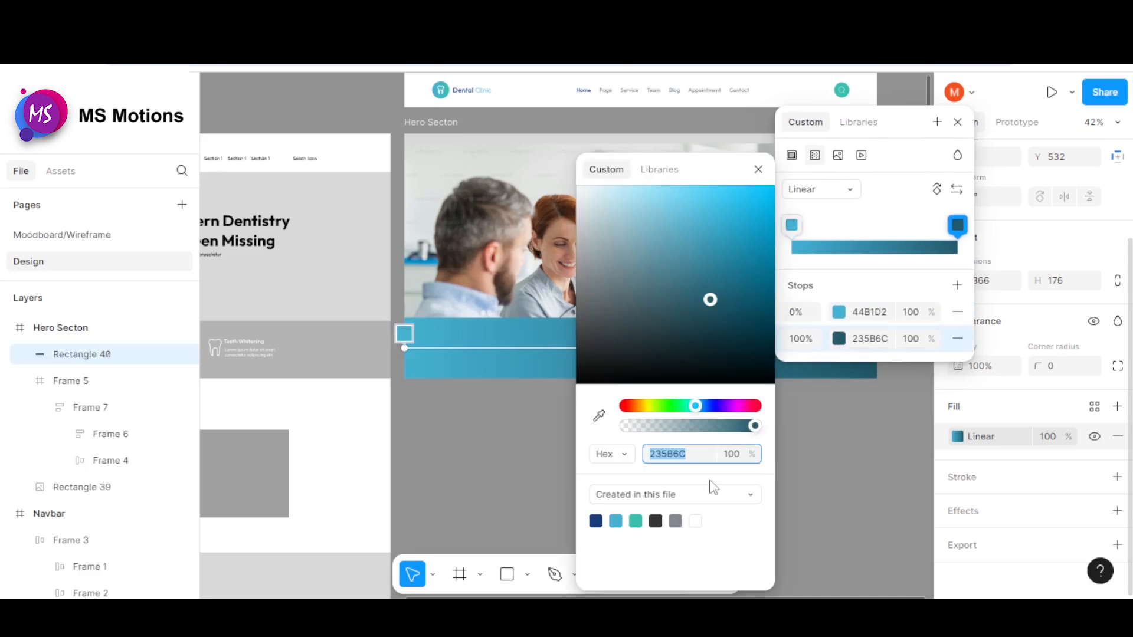
pyautogui.click(640, 519)
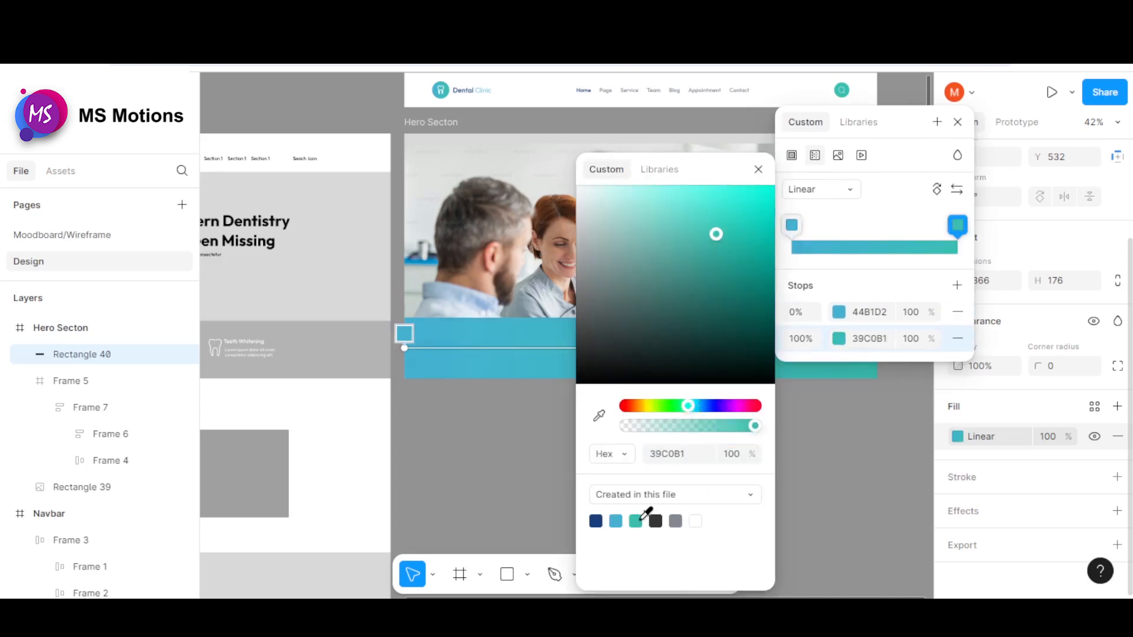
pyautogui.click(958, 122)
pyautogui.click(806, 443)
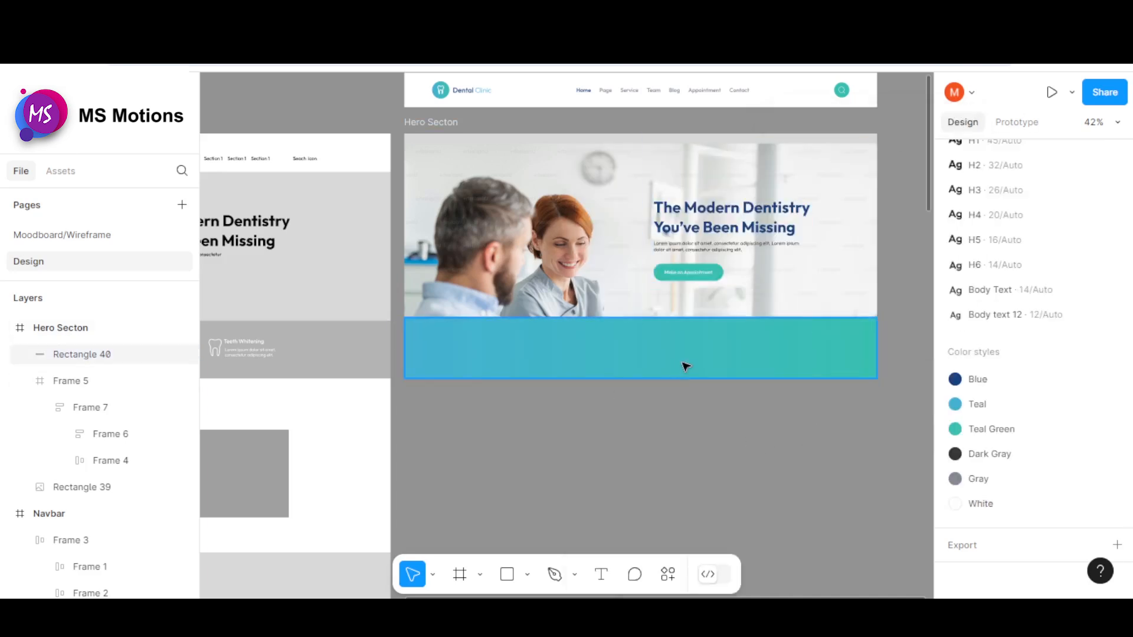
# Step: Copy the first tooth icon, the Dental Implants heading and its description from the wireframe's service strip
pyautogui.scroll(-3, 809, 267)
pyautogui.scroll(-1, 732, 321)
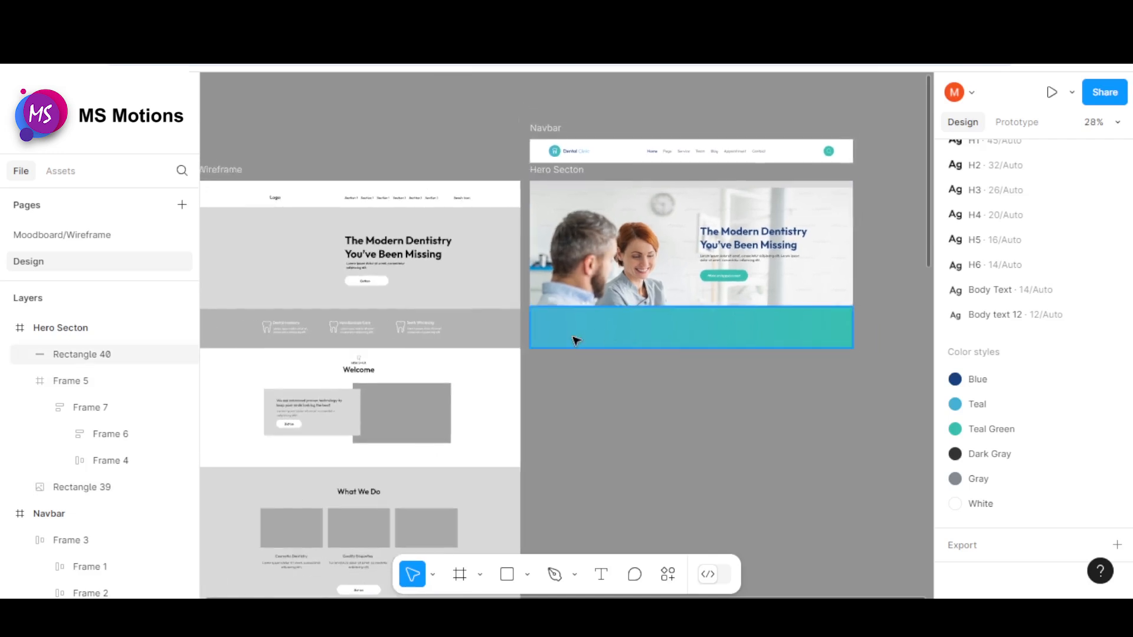
pyautogui.scroll(1, 354, 335)
pyautogui.scroll(2, 272, 332)
pyautogui.scroll(1, 268, 328)
pyautogui.scroll(-1, 256, 341)
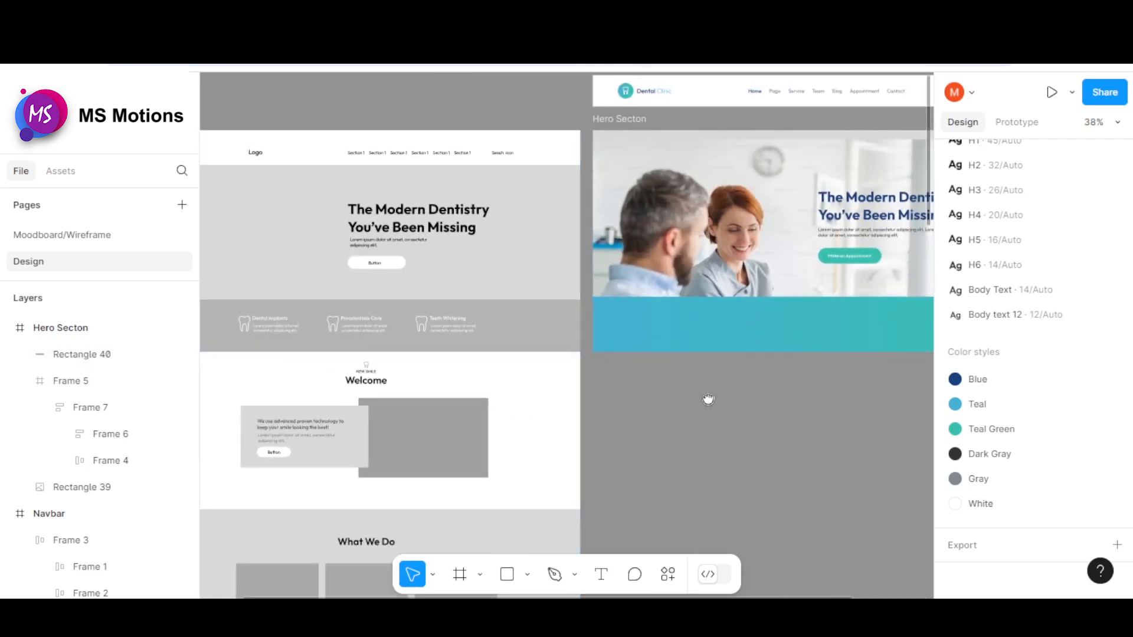
pyautogui.moveTo(708, 400); pyautogui.dragTo(677, 361)
pyautogui.click(242, 286)
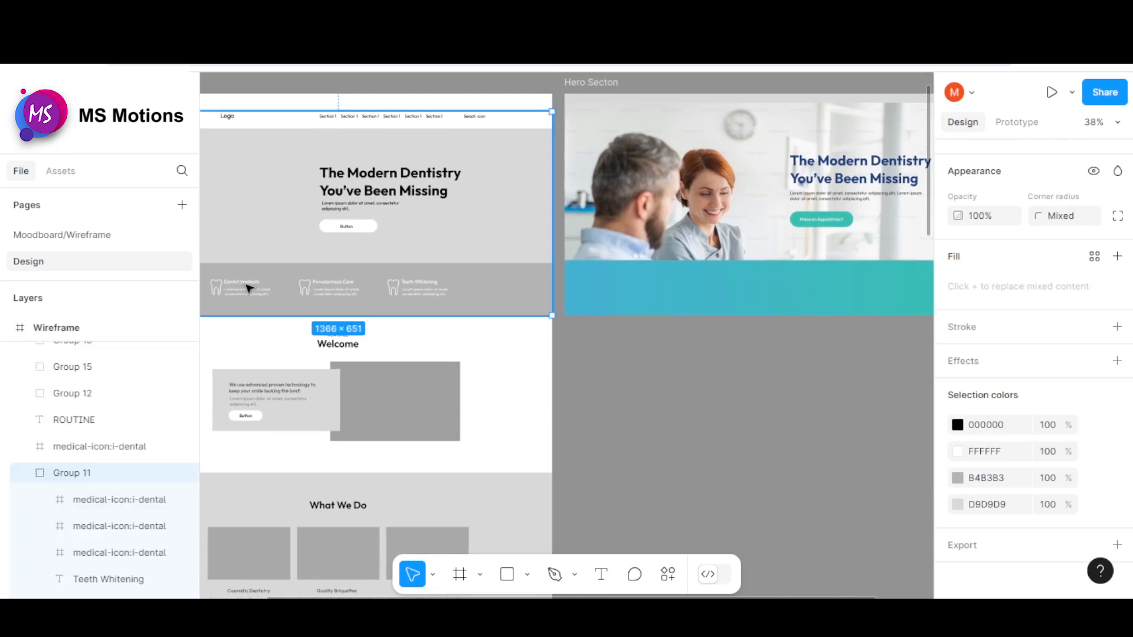
pyautogui.doubleClick(231, 288)
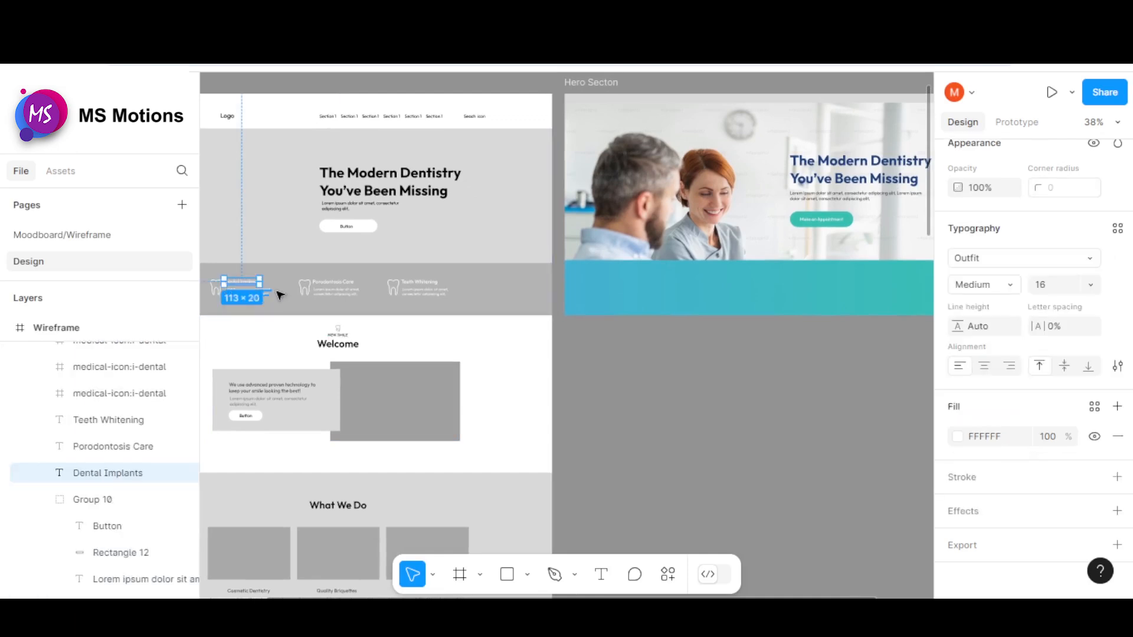
pyautogui.scroll(5, 267, 291)
pyautogui.click(295, 290)
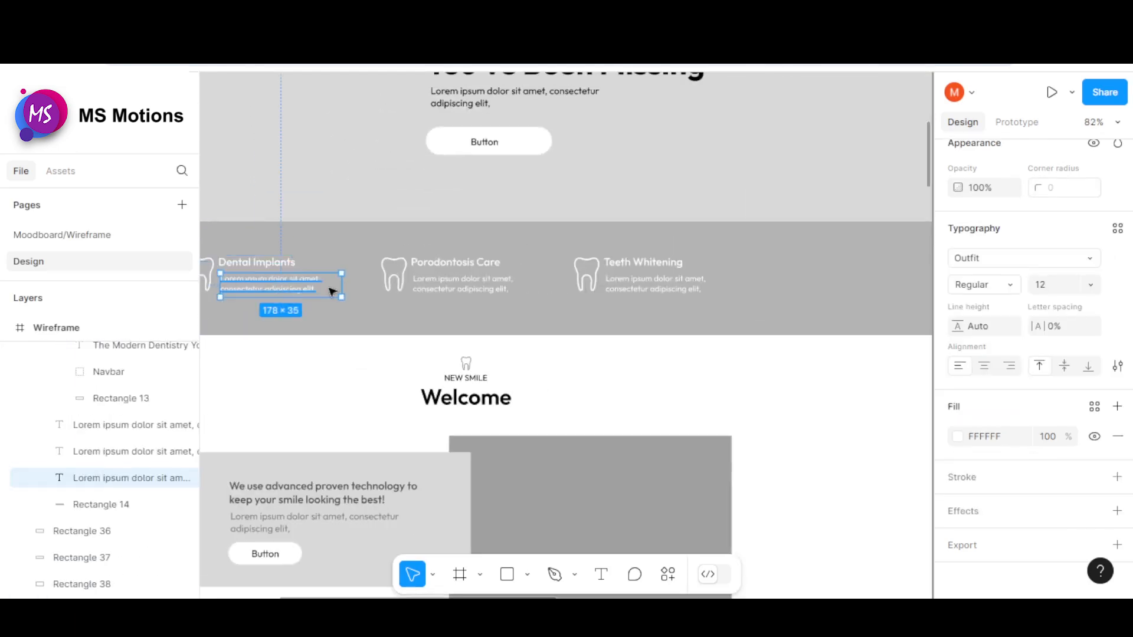
pyautogui.scroll(2, 281, 266)
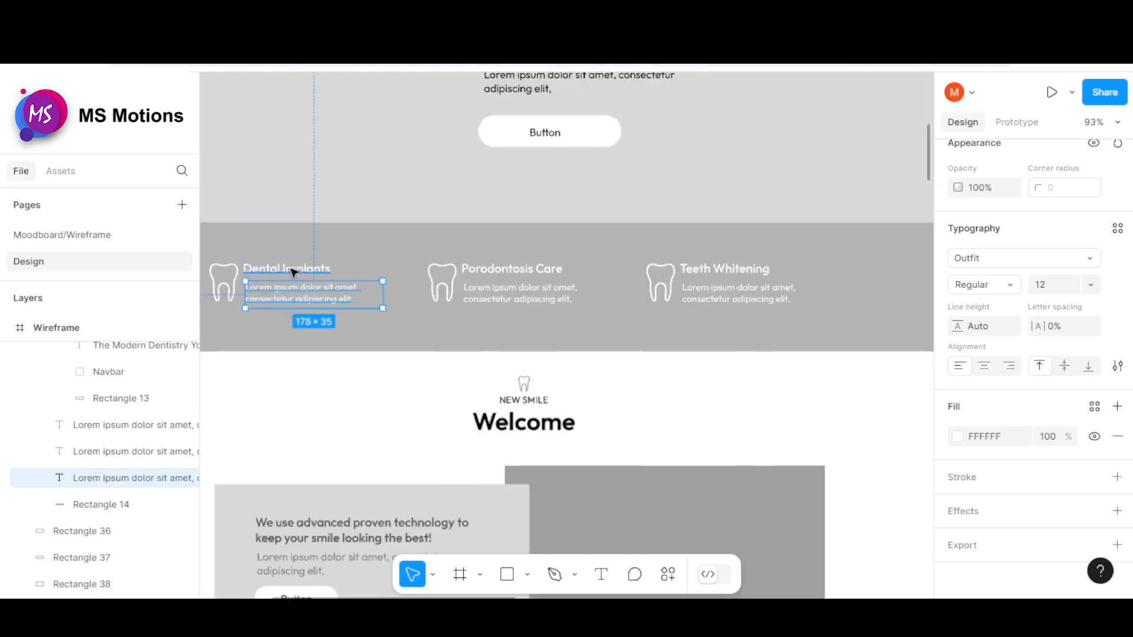
pyautogui.keyDown('shift'); pyautogui.click(293, 270); pyautogui.keyUp('shift')
pyautogui.keyDown('shift'); pyautogui.click(223, 283); pyautogui.keyUp('shift')
pyautogui.scroll(-4, 223, 283)
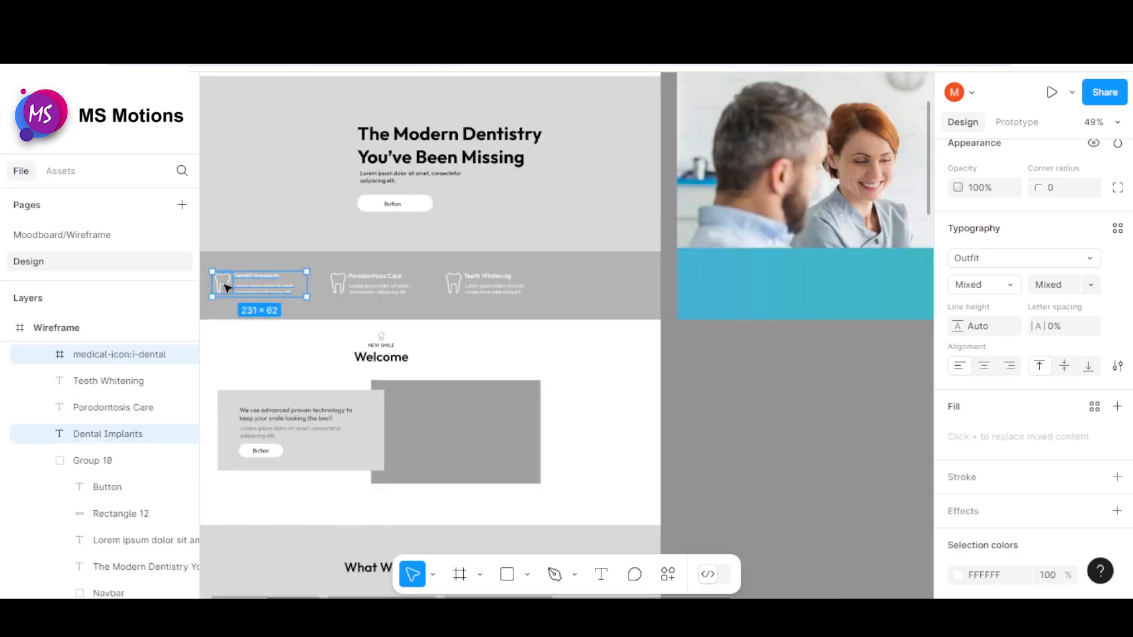
pyautogui.rightClick(224, 283)
pyautogui.click(271, 146)
# Step: Paste the copied icon, heading and description into the hero section
pyautogui.scroll(-2, 705, 311)
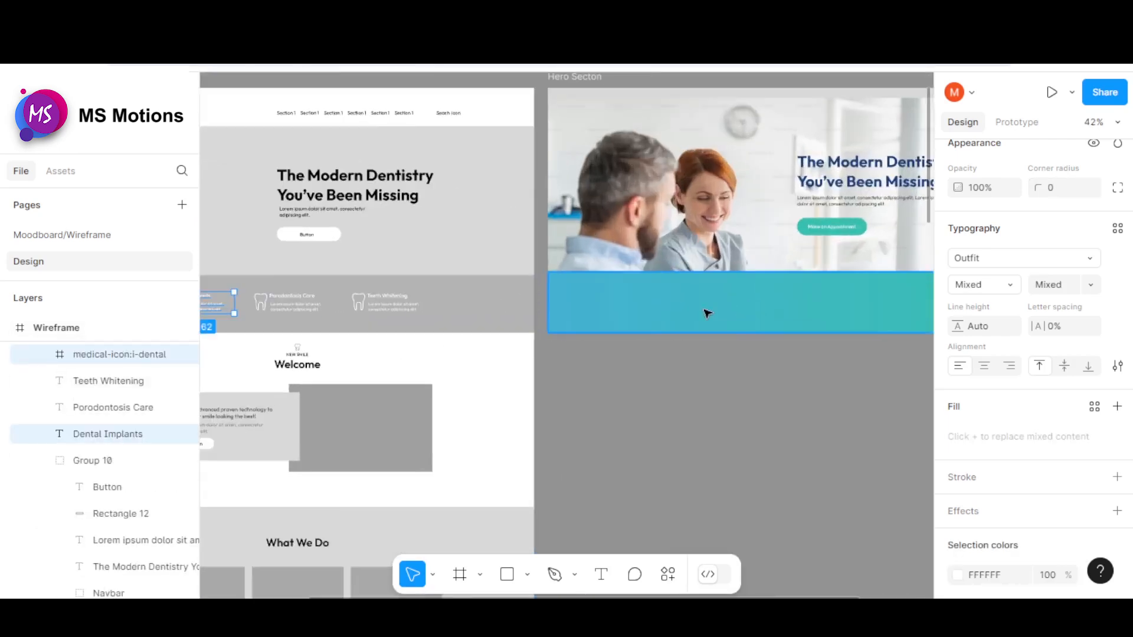
pyautogui.click(690, 306)
pyautogui.rightClick(690, 306)
pyautogui.moveTo(738, 251)
pyautogui.click(736, 161)
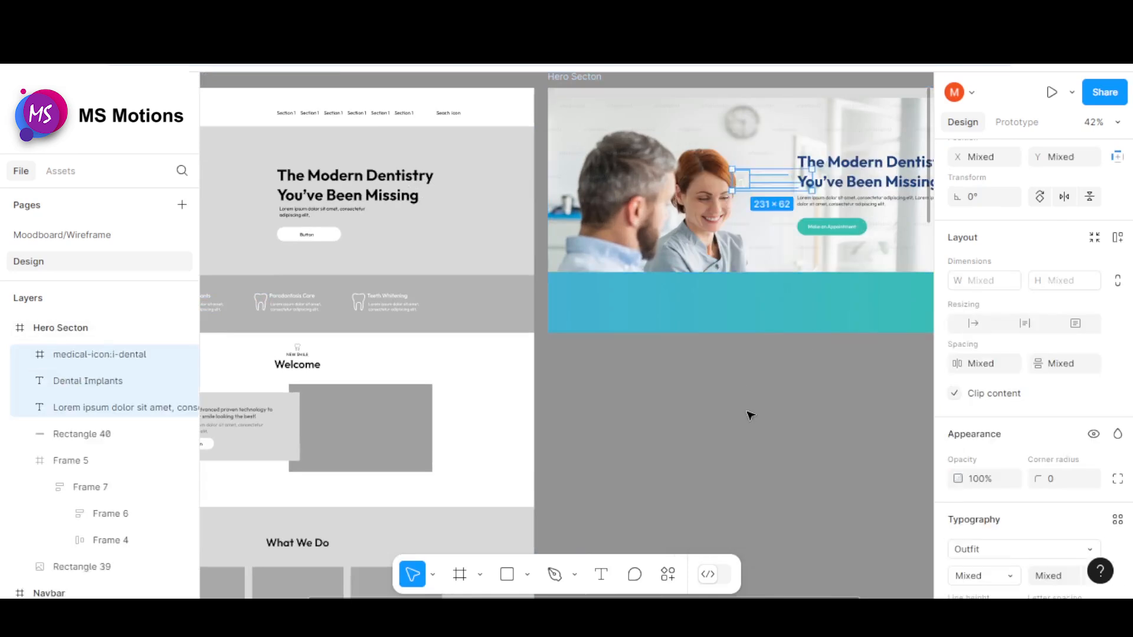
pyautogui.click(678, 382)
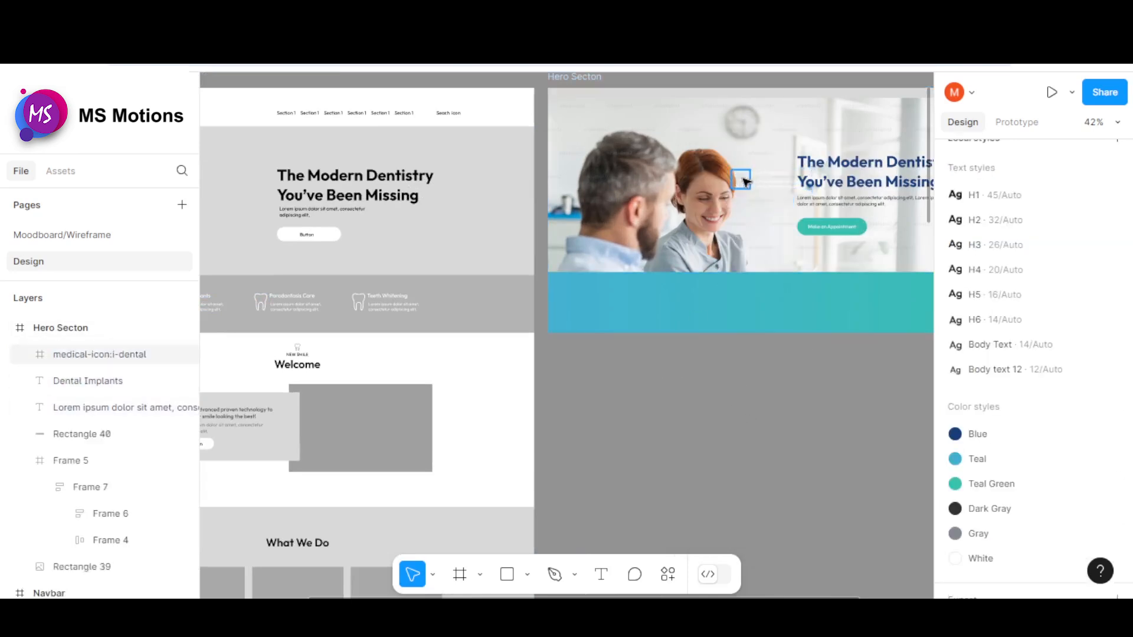
# Step: Move the tooth icon, Dental Implants heading and description onto the gradient strip, with the description left-aligned below the heading
pyautogui.moveTo(742, 178); pyautogui.dragTo(647, 302)
pyautogui.moveTo(756, 178); pyautogui.dragTo(677, 299)
pyautogui.moveTo(767, 190); pyautogui.dragTo(691, 323)
pyautogui.scroll(5, 692, 323)
pyautogui.scroll(-3, 354, 270)
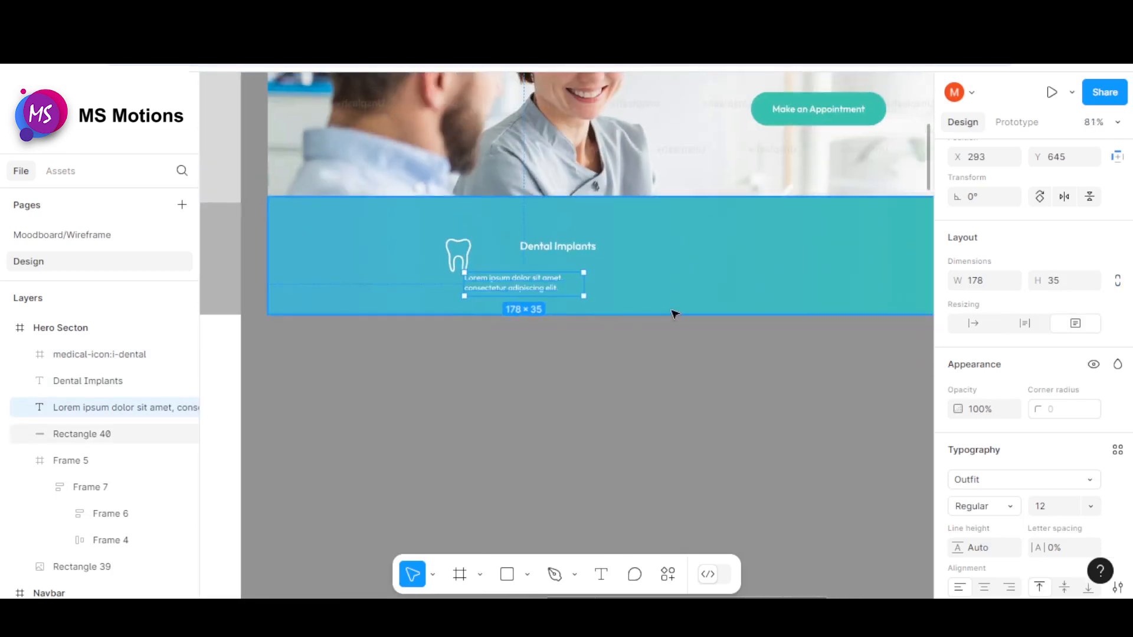
pyautogui.scroll(-3, 705, 318)
pyautogui.scroll(3, 576, 284)
pyautogui.moveTo(609, 304); pyautogui.dragTo(626, 295)
# Step: Apply the H4 text style and the White color style to the Dental Implants heading
pyautogui.click(627, 267)
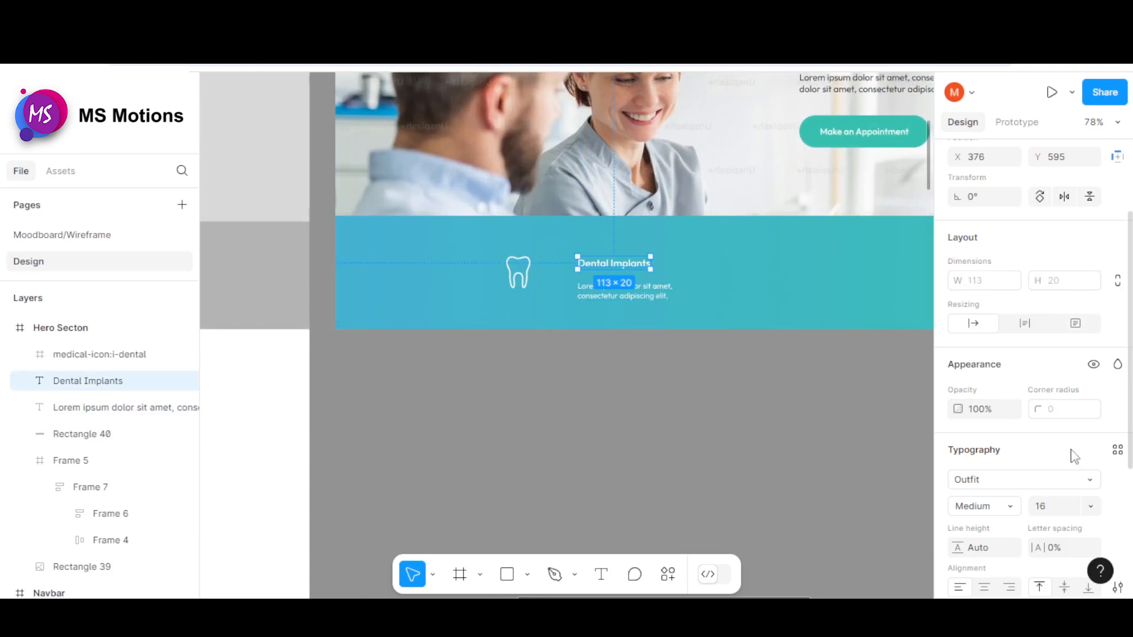
pyautogui.scroll(-3, 1073, 456)
pyautogui.click(1117, 283)
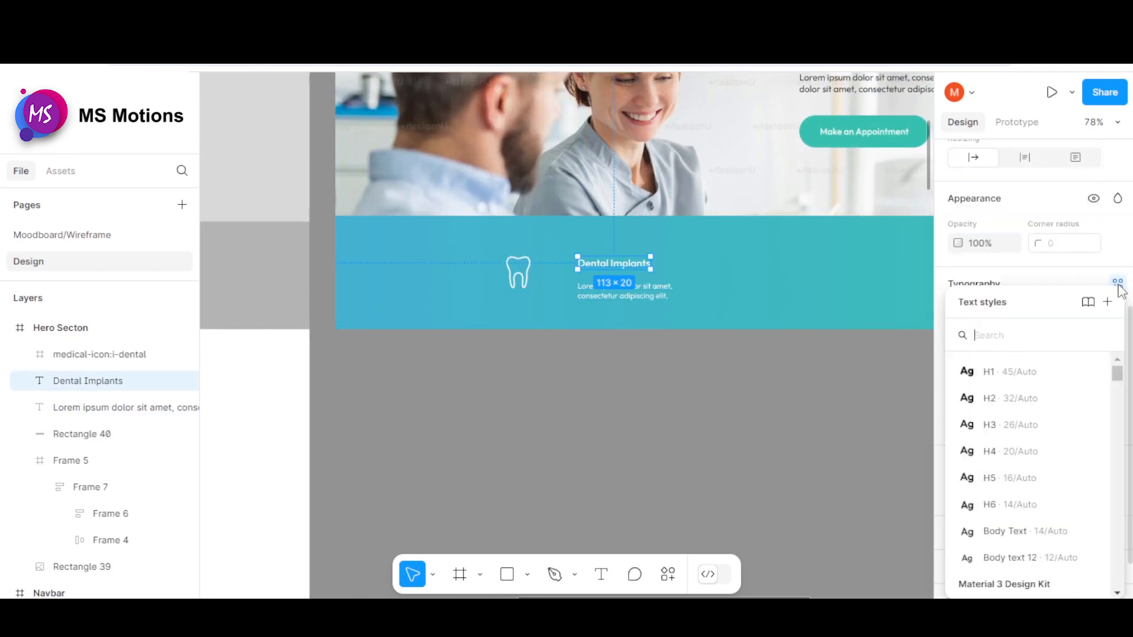
pyautogui.click(1045, 451)
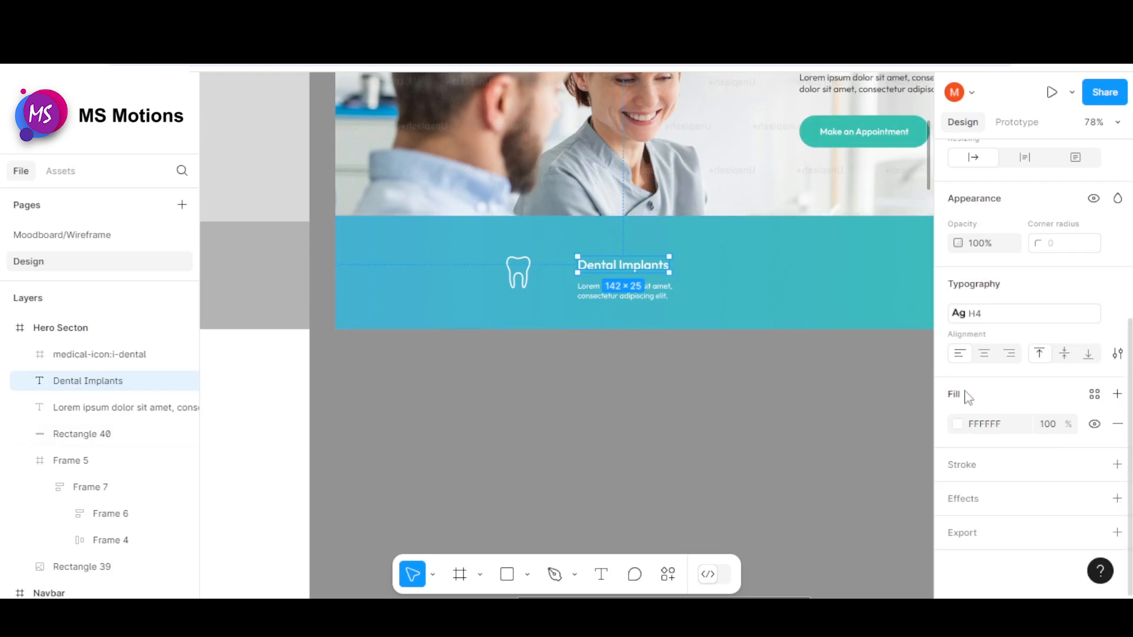
pyautogui.click(1094, 394)
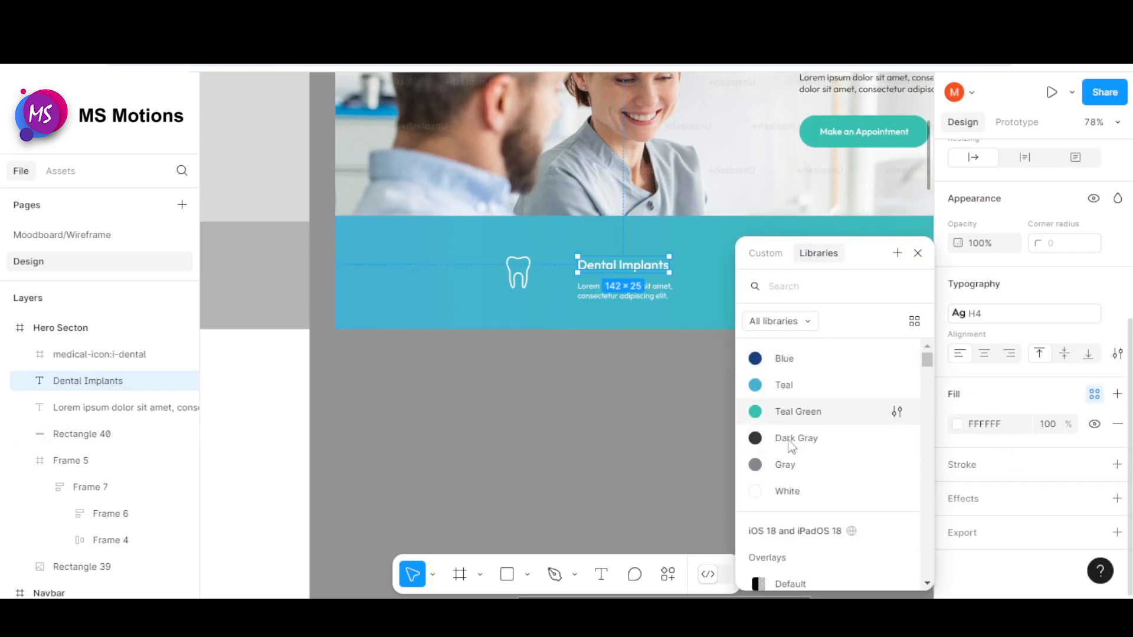
pyautogui.click(788, 492)
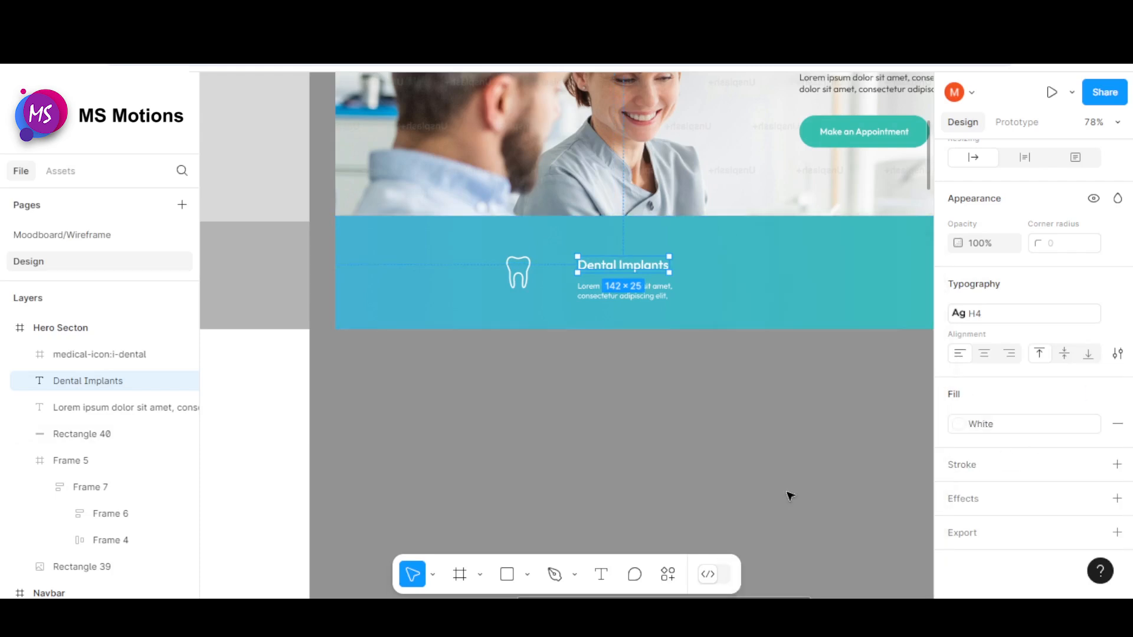
# Step: Move the description slightly closer to the Dental Implants heading and apply the Body Text style to it
pyautogui.click(654, 298)
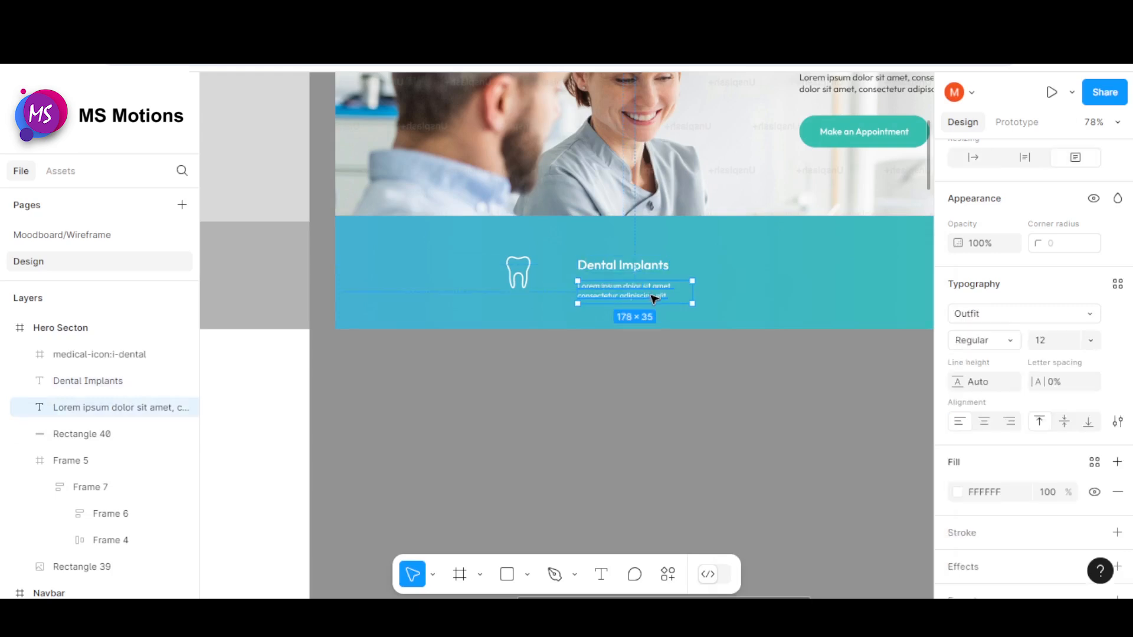
pyautogui.moveTo(655, 293); pyautogui.dragTo(653, 289)
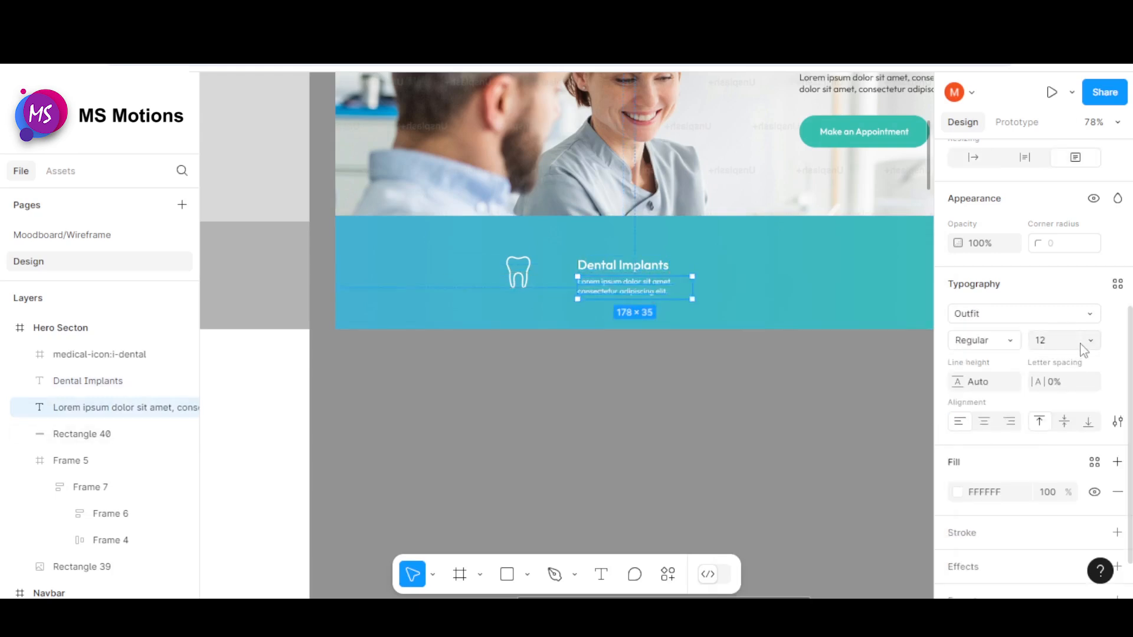
pyautogui.click(1117, 284)
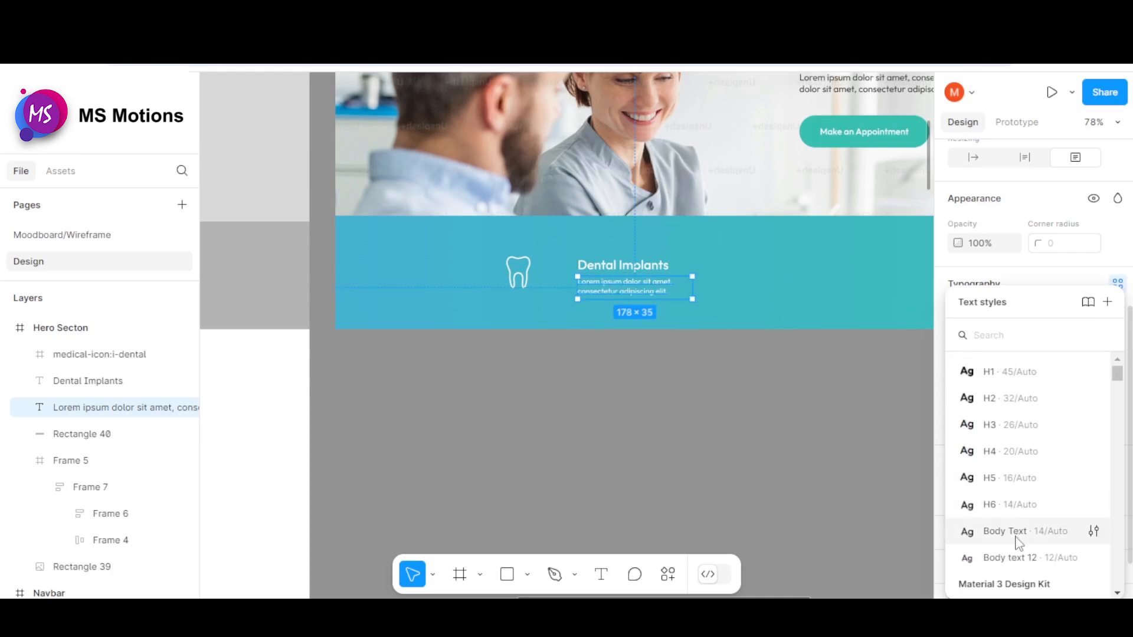
pyautogui.scroll(-2, 1035, 517)
pyautogui.click(1016, 466)
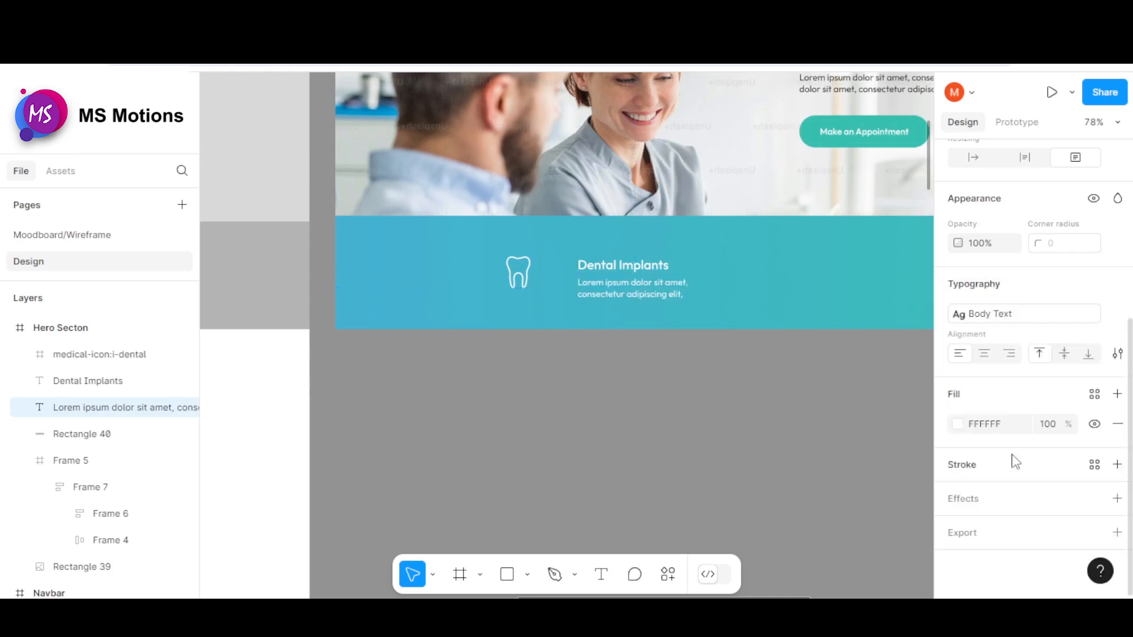
# Step: Add auto layout around the Dental Implants heading and its description on the gradient strip
pyautogui.click(793, 430)
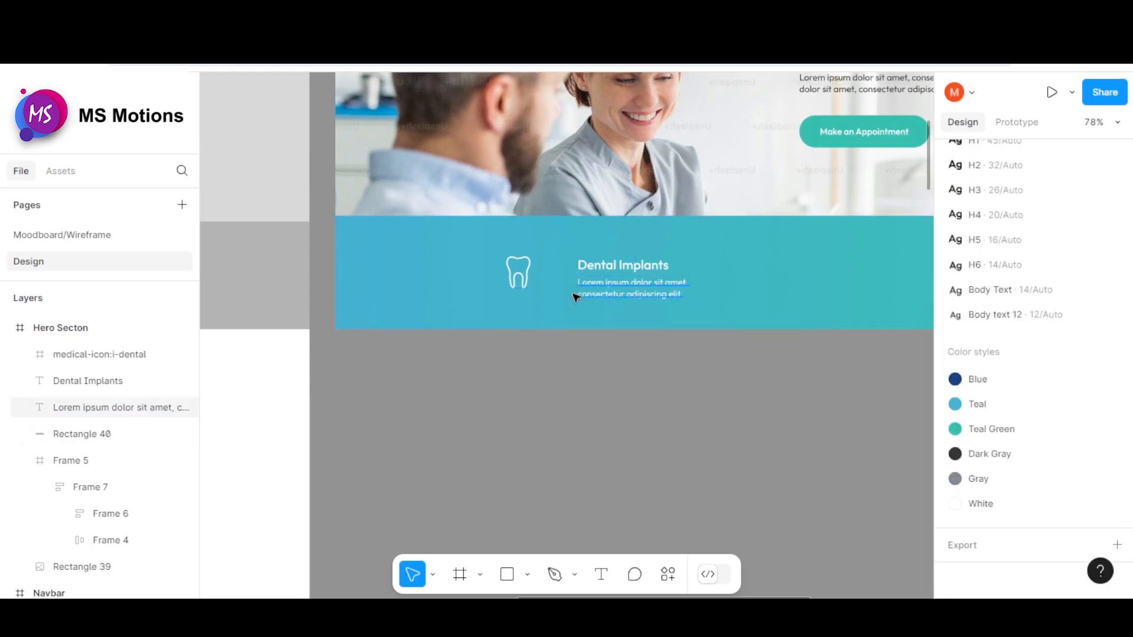
pyautogui.scroll(1, 576, 296)
pyautogui.click(594, 288)
pyautogui.keyDown('shift'); pyautogui.click(597, 265); pyautogui.keyUp('shift')
pyautogui.rightClick(597, 265)
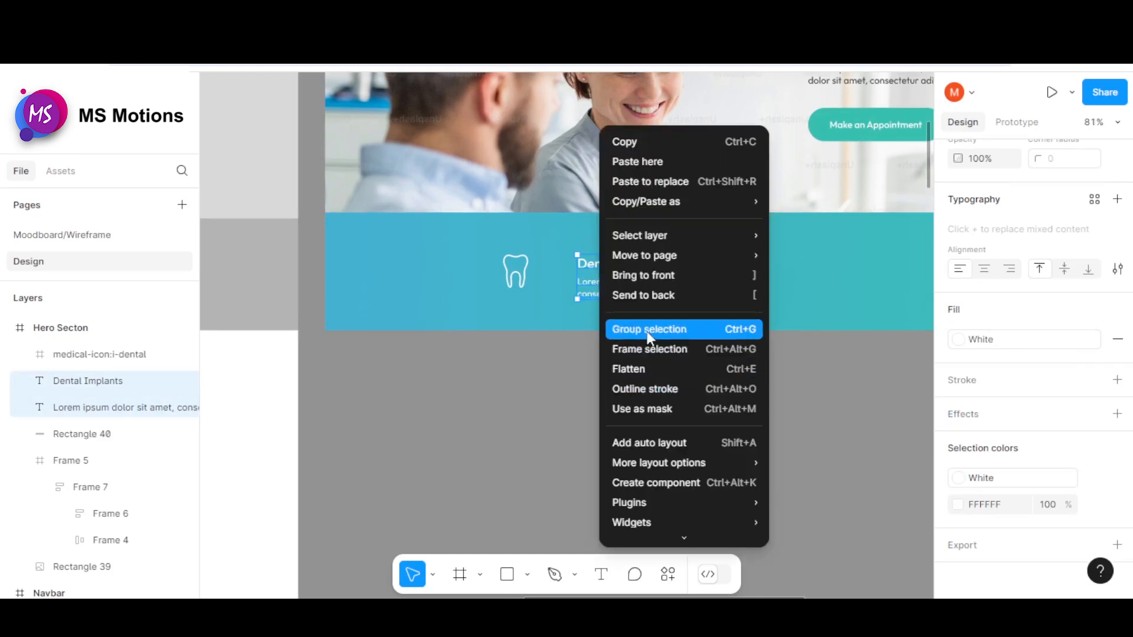
pyautogui.click(650, 441)
pyautogui.scroll(2, 590, 259)
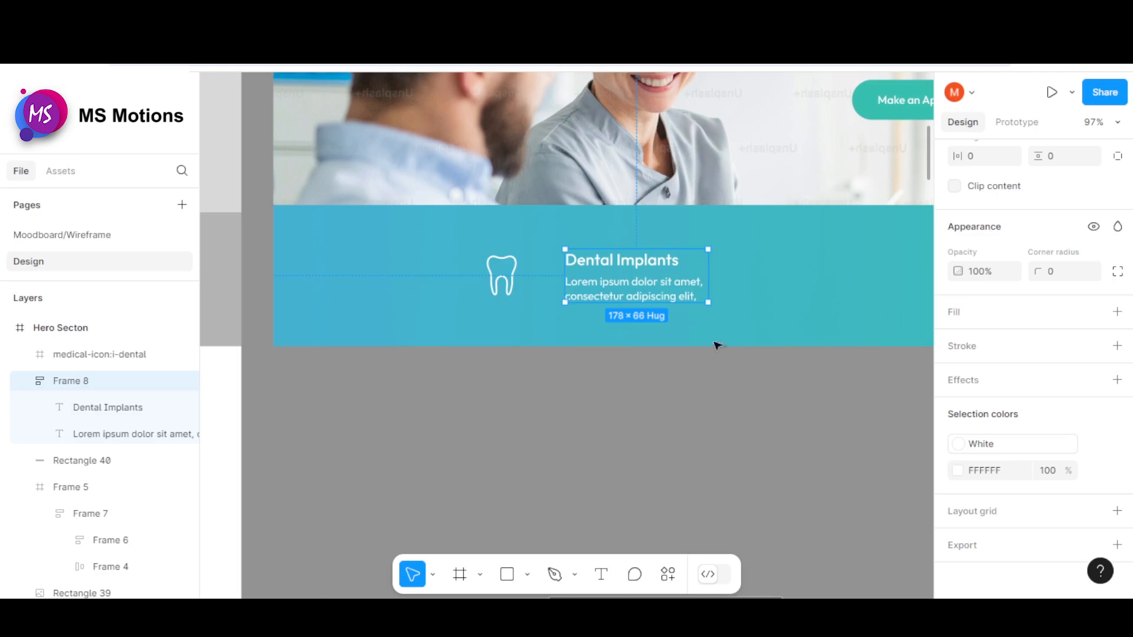
# Step: Move the tooth icon closer to the Dental Implants text frame and set the frame's vertical gap to 8
pyautogui.moveTo(501, 272); pyautogui.dragTo(534, 269)
pyautogui.click(620, 330)
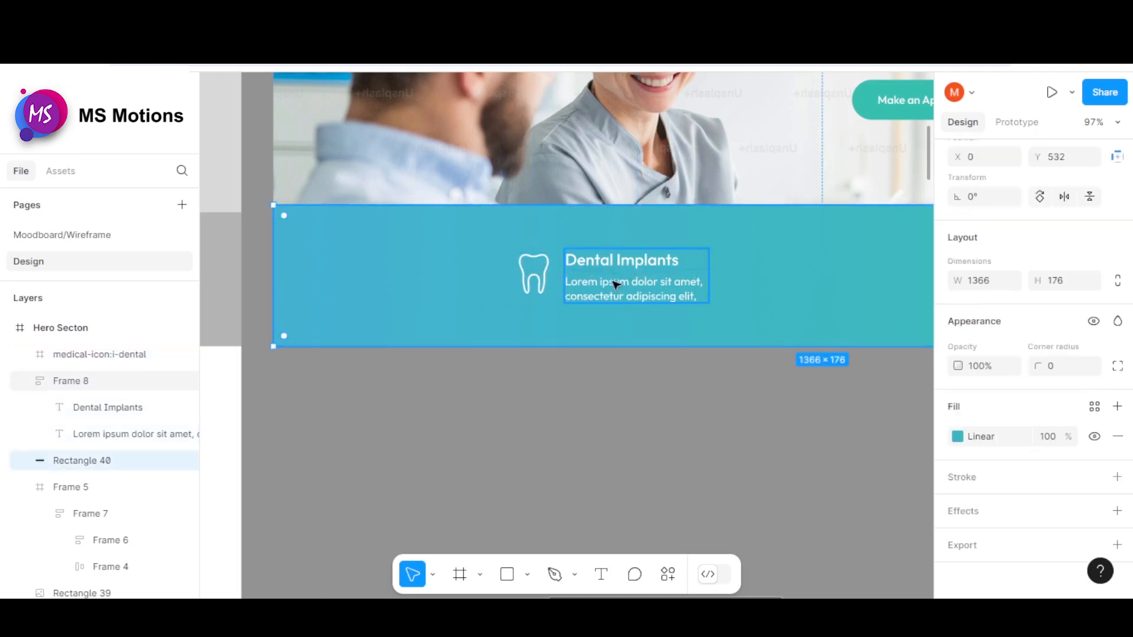
pyautogui.click(613, 277)
pyautogui.scroll(5, 984, 354)
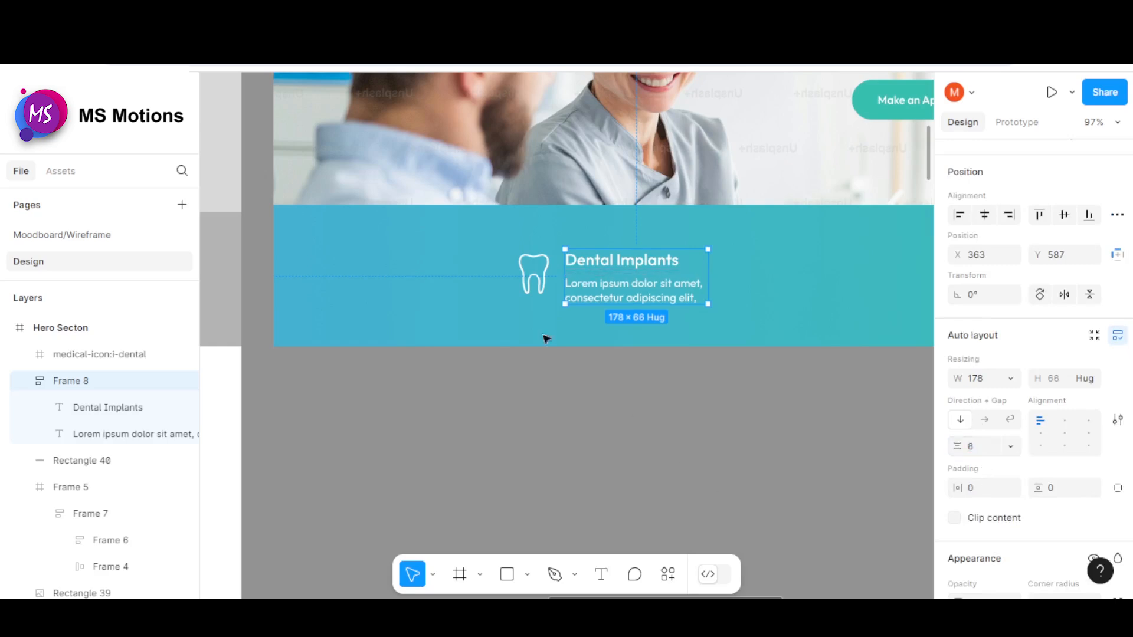
# Step: Combine the tooth icon and Dental Implants text frame in a horizontal auto layout with centered alignment and a gap of 16
pyautogui.click(533, 273)
pyautogui.keyDown('shift'); pyautogui.click(591, 263); pyautogui.keyUp('shift')
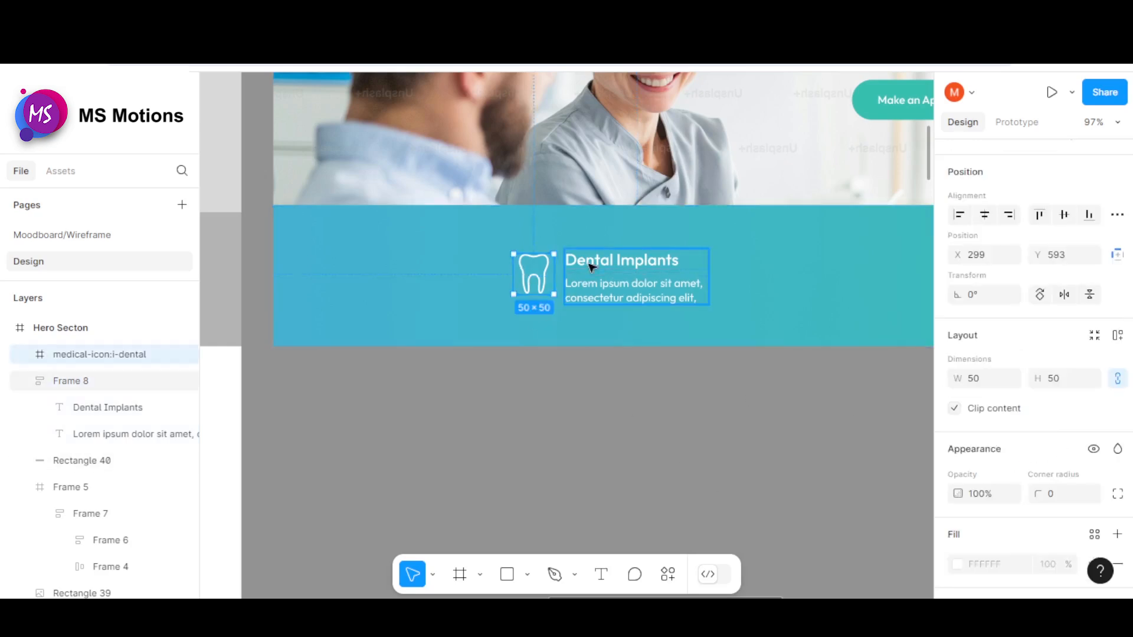
pyautogui.rightClick(590, 263)
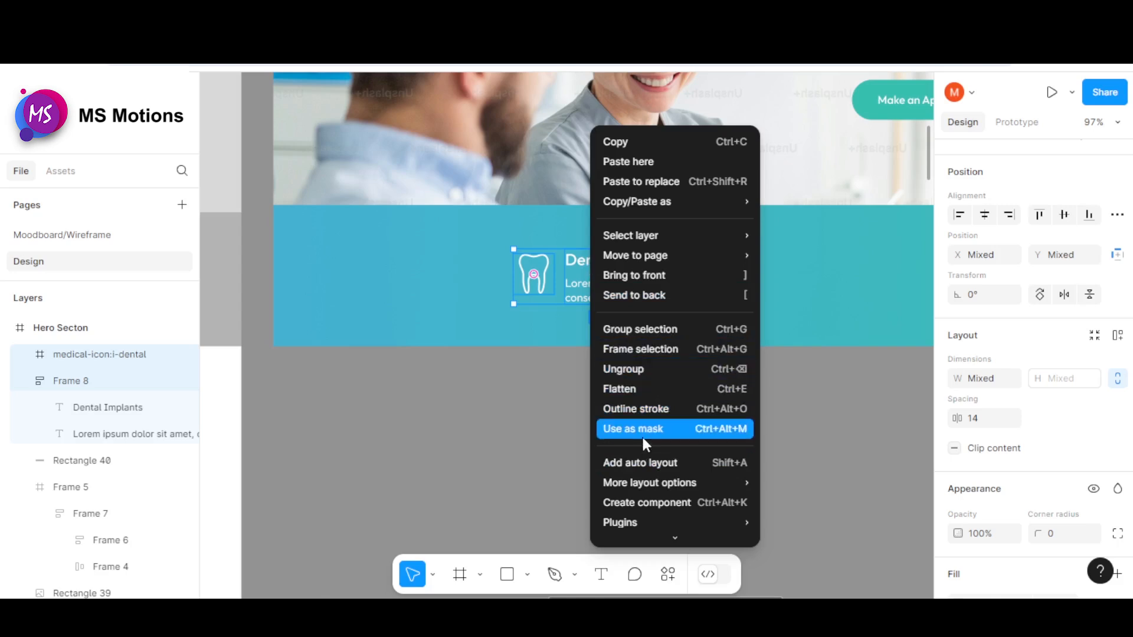
pyautogui.click(651, 462)
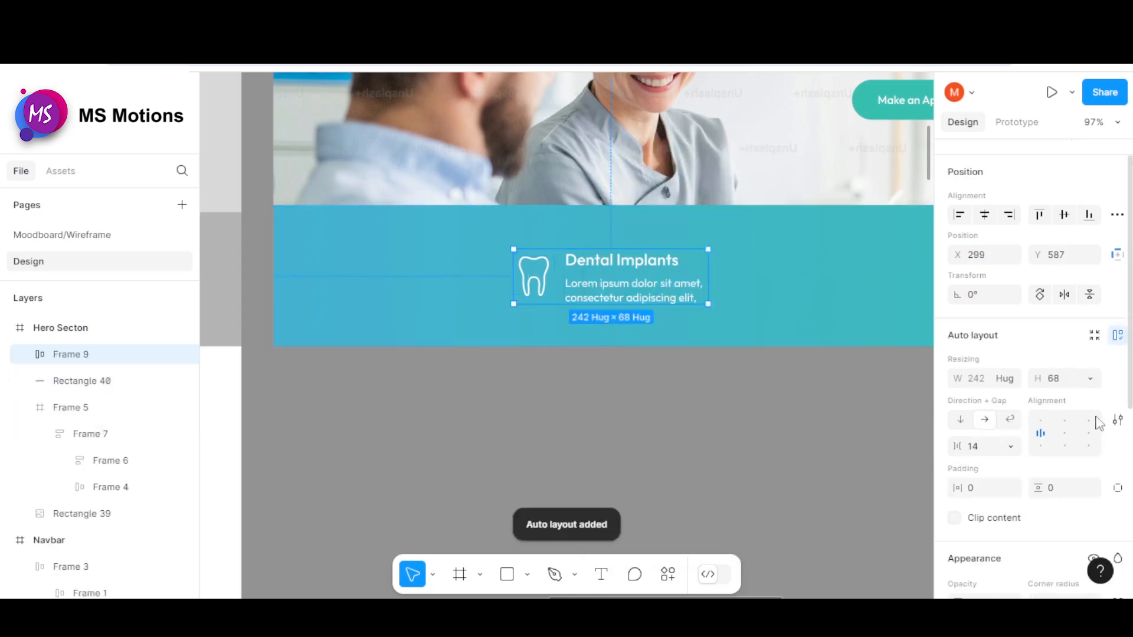
pyautogui.click(980, 452)
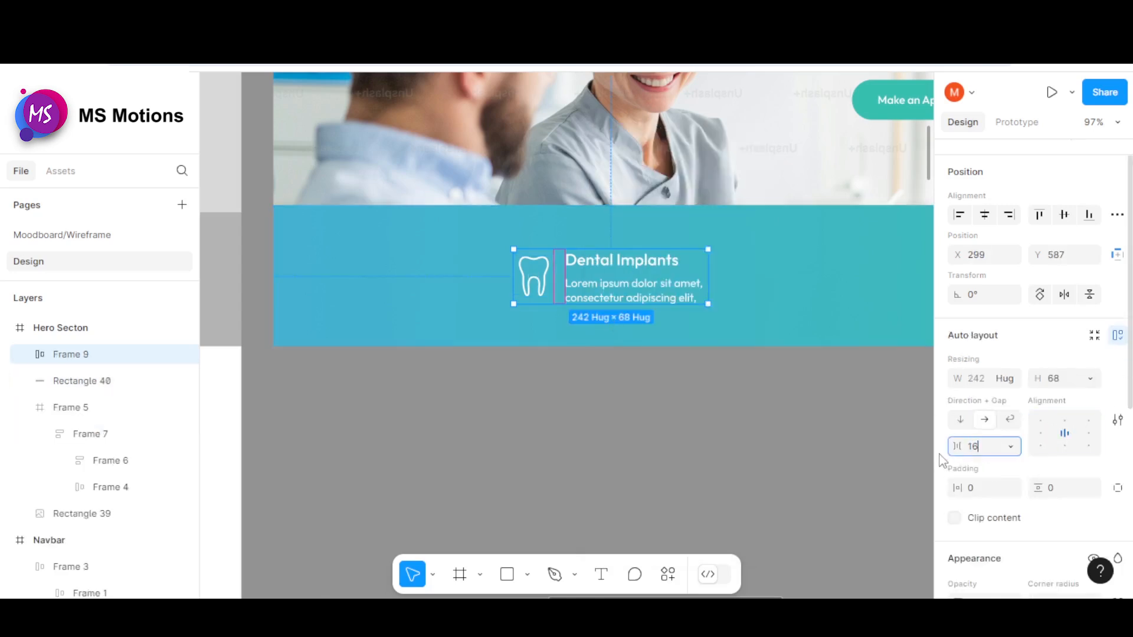
pyautogui.press('Return')
pyautogui.scroll(-3, 661, 355)
pyautogui.click(649, 364)
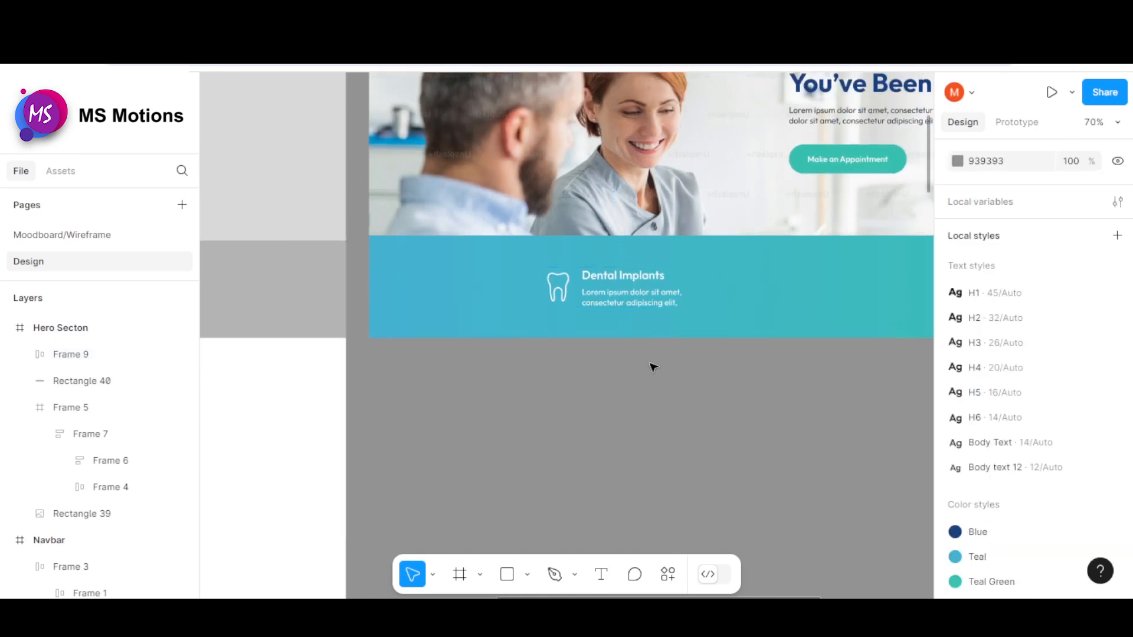
# Step: Shift the Dental Implants service item toward the strip's left edge, vertically centered at about X 253, Y 586
pyautogui.scroll(-3, 653, 354)
pyautogui.scroll(-3, 553, 340)
pyautogui.click(587, 225)
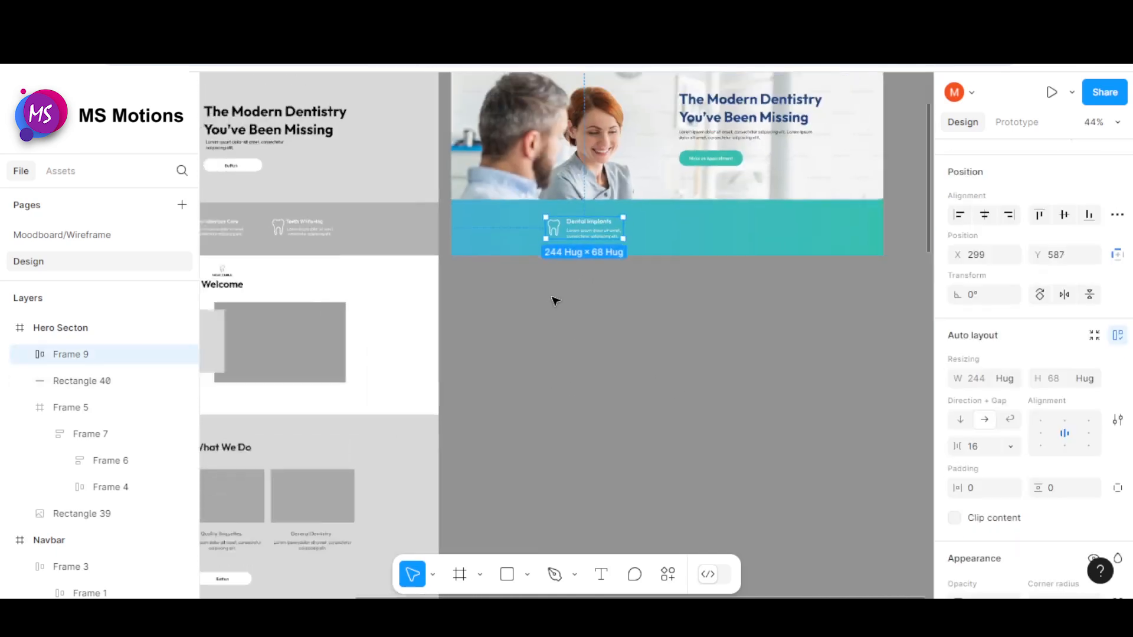
pyautogui.scroll(-2, 554, 298)
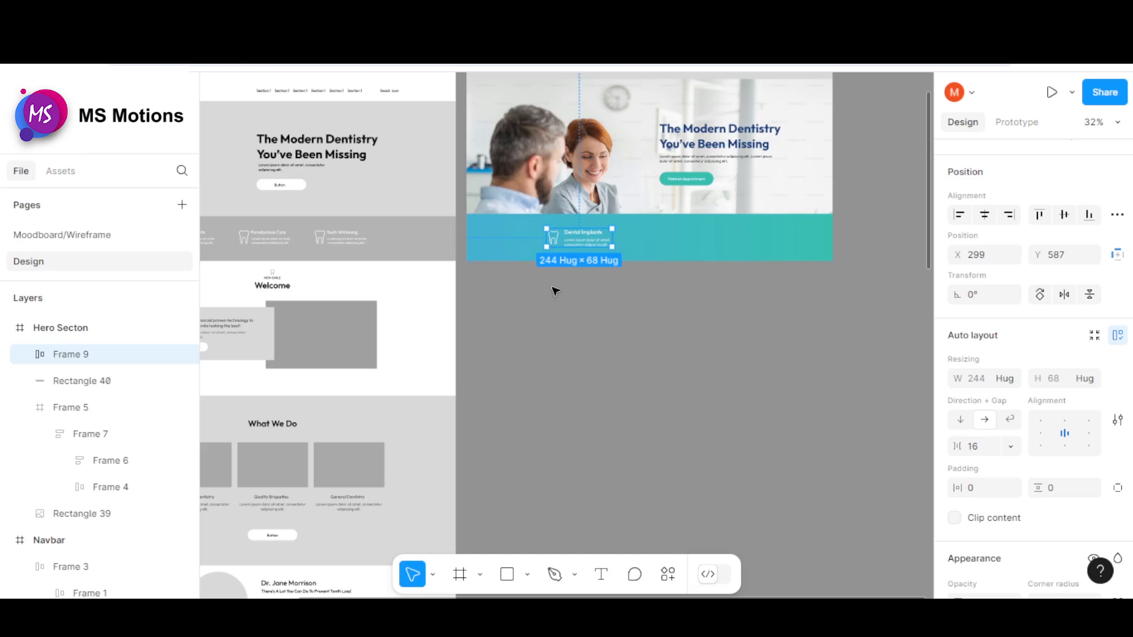
pyautogui.scroll(-2, 637, 311)
pyautogui.scroll(1, 601, 286)
pyautogui.moveTo(633, 325); pyautogui.dragTo(636, 341)
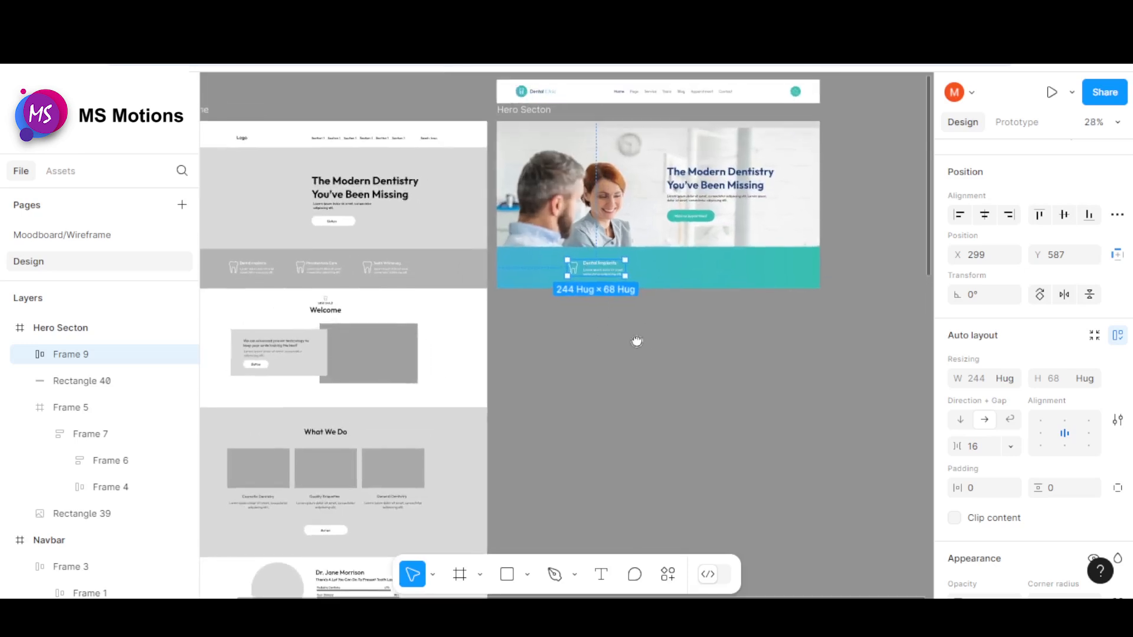
pyautogui.scroll(5, 595, 265)
pyautogui.moveTo(609, 261); pyautogui.dragTo(592, 267)
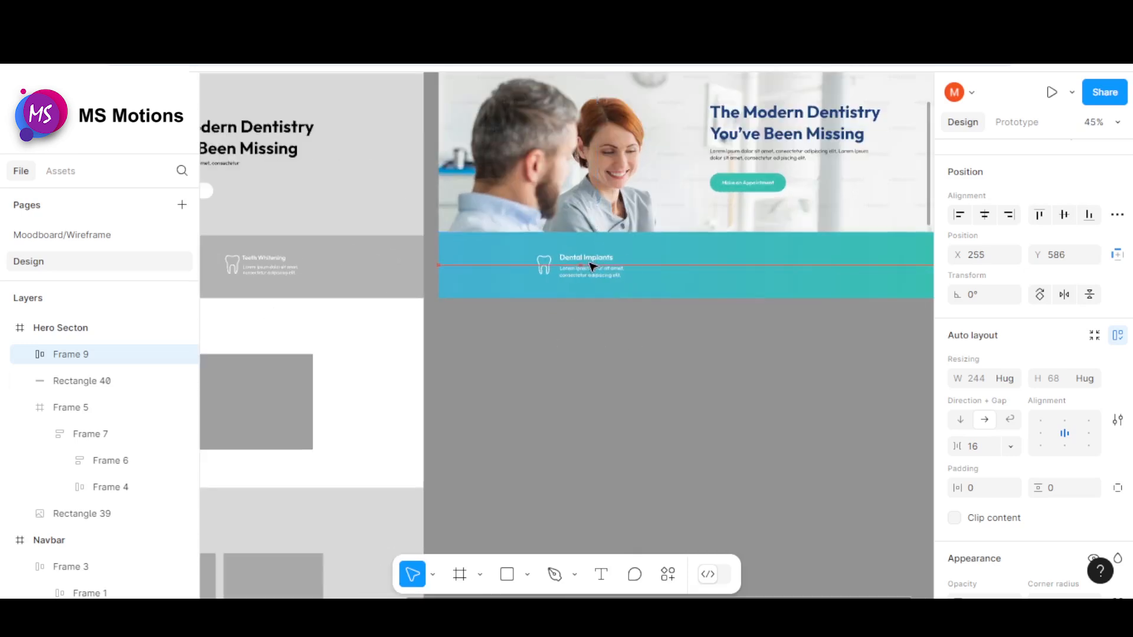
pyautogui.click(672, 293)
pyautogui.click(1063, 215)
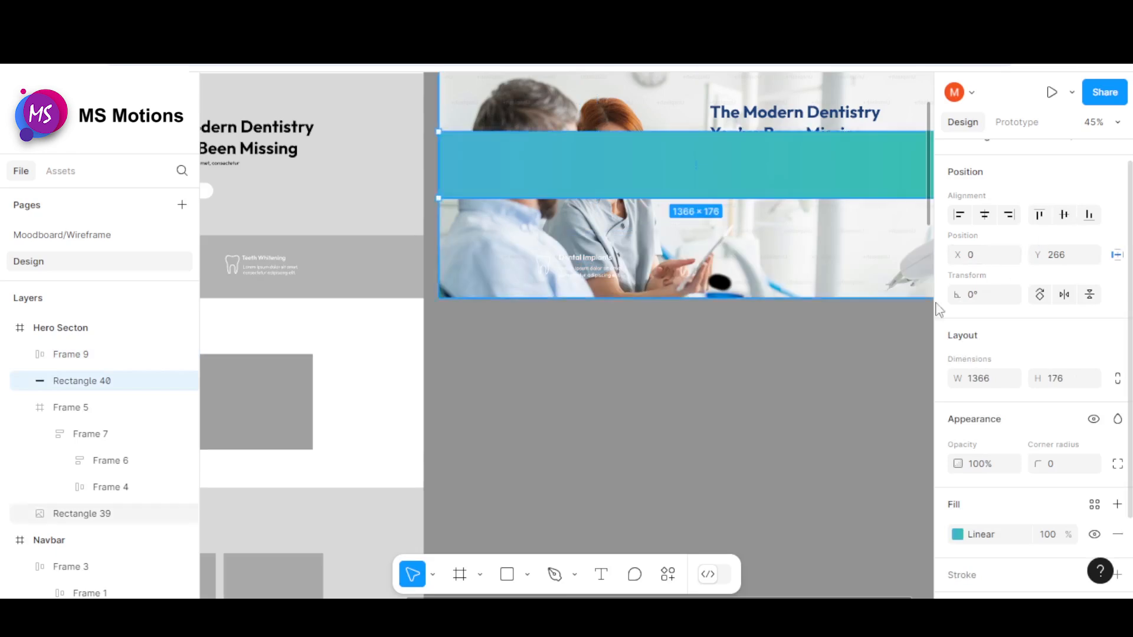
pyautogui.hotkey('ctrl', 'z')
pyautogui.click(678, 385)
# Step: Show the 12-column layout grid on the hero section frame
pyautogui.scroll(2, 584, 263)
pyautogui.click(538, 266)
pyautogui.scroll(1, 538, 266)
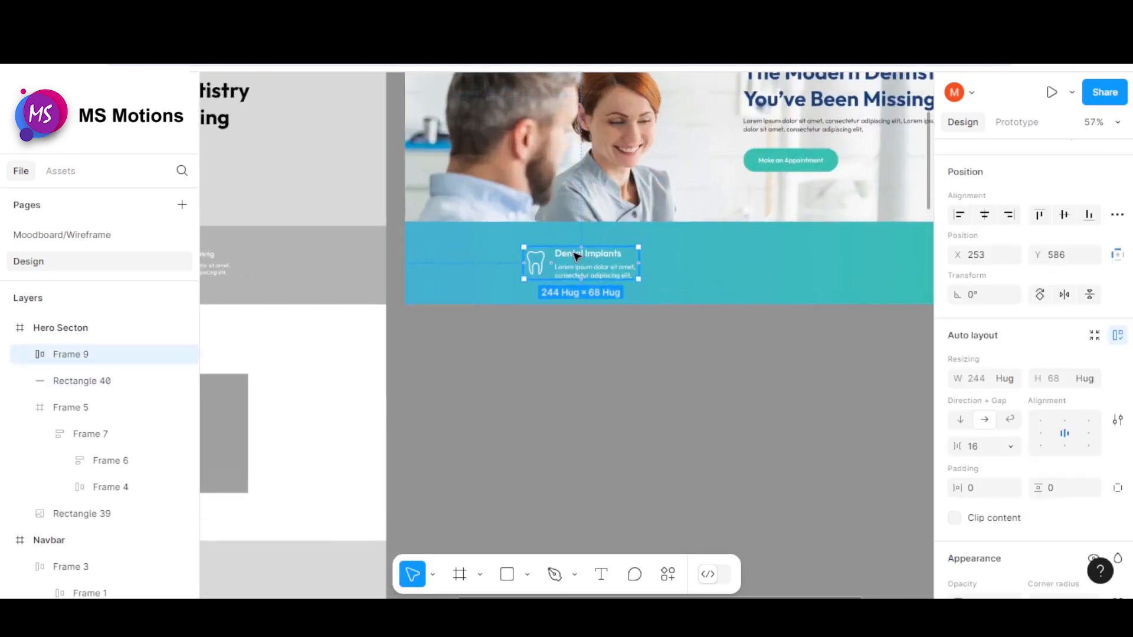
pyautogui.scroll(-5, 577, 255)
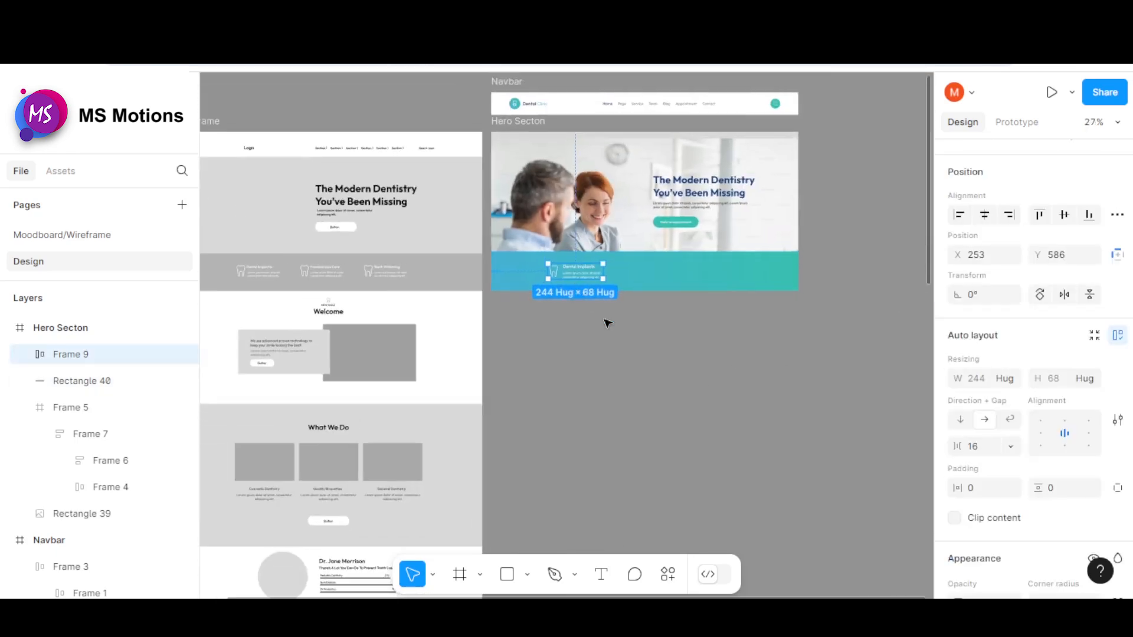
pyautogui.click(506, 124)
pyautogui.scroll(-6, 1085, 462)
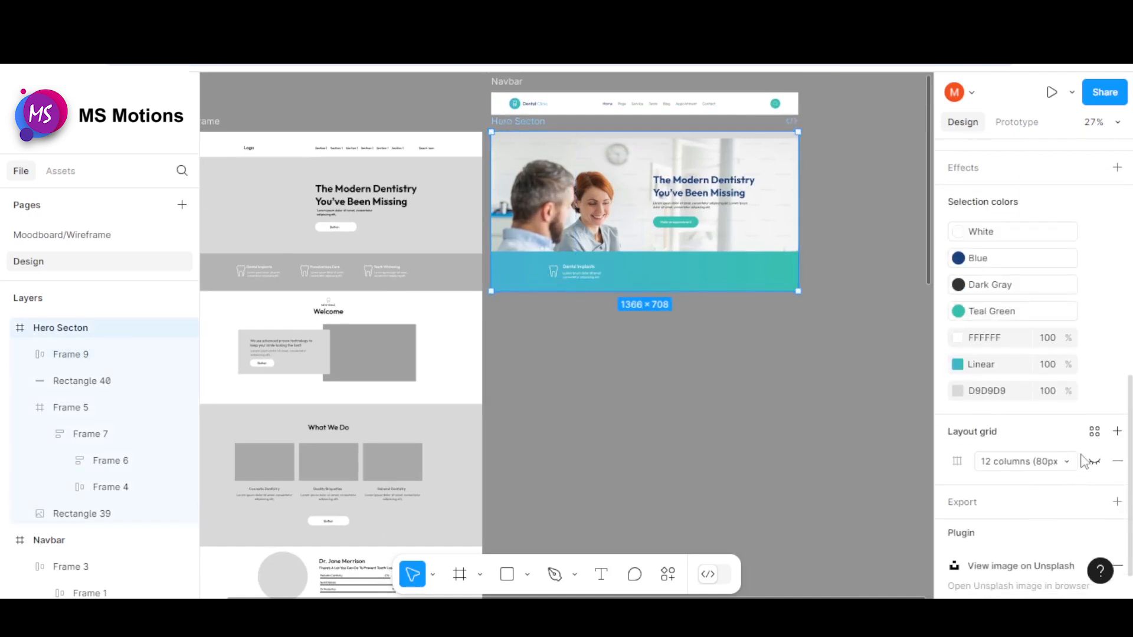
pyautogui.click(1094, 461)
pyautogui.scroll(5, 531, 270)
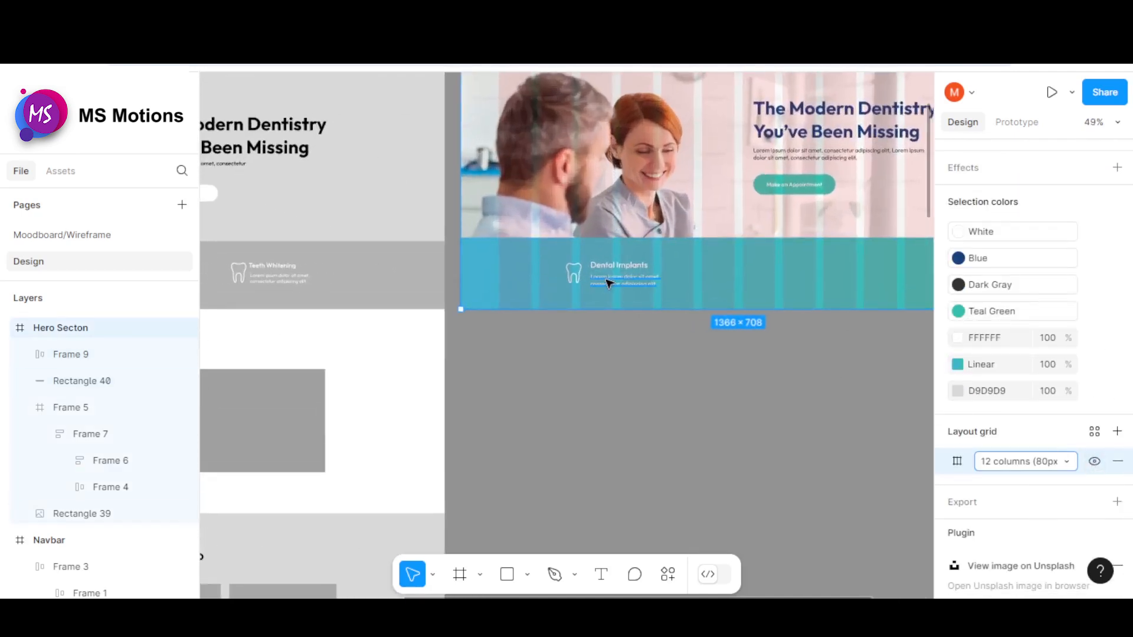
# Step: Duplicate the Dental Implants service item twice, spacing the copies evenly to the right along the gradient strip
pyautogui.click(614, 273)
pyautogui.moveTo(613, 273); pyautogui.dragTo(767, 267)
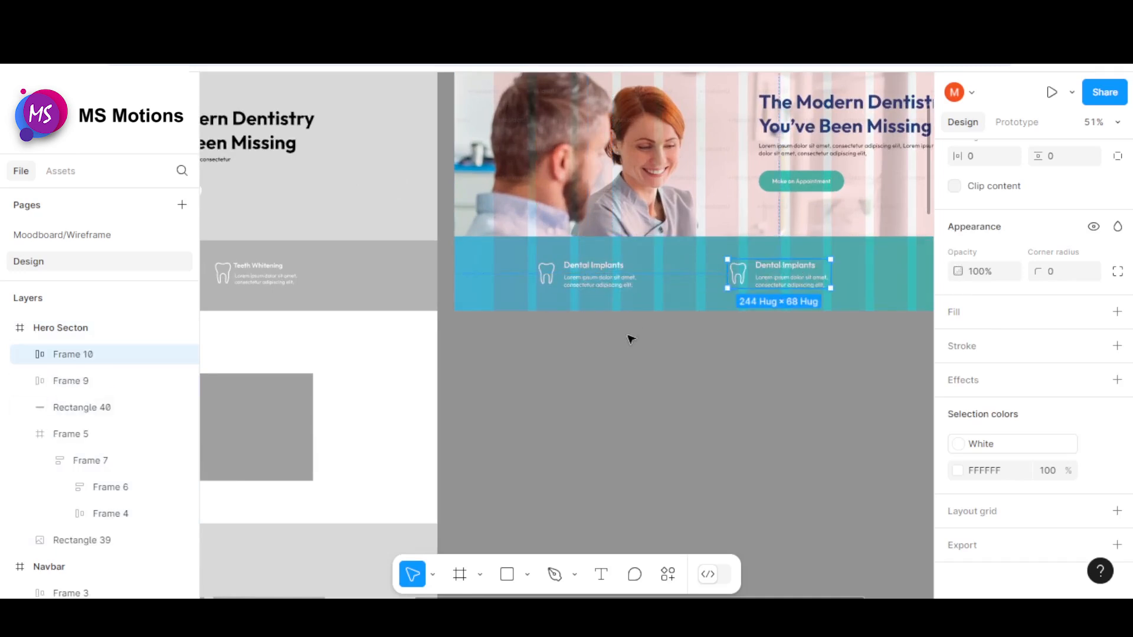
pyautogui.scroll(-3, 626, 346)
pyautogui.hotkey('ctrl', 'd')
pyautogui.scroll(2, 770, 329)
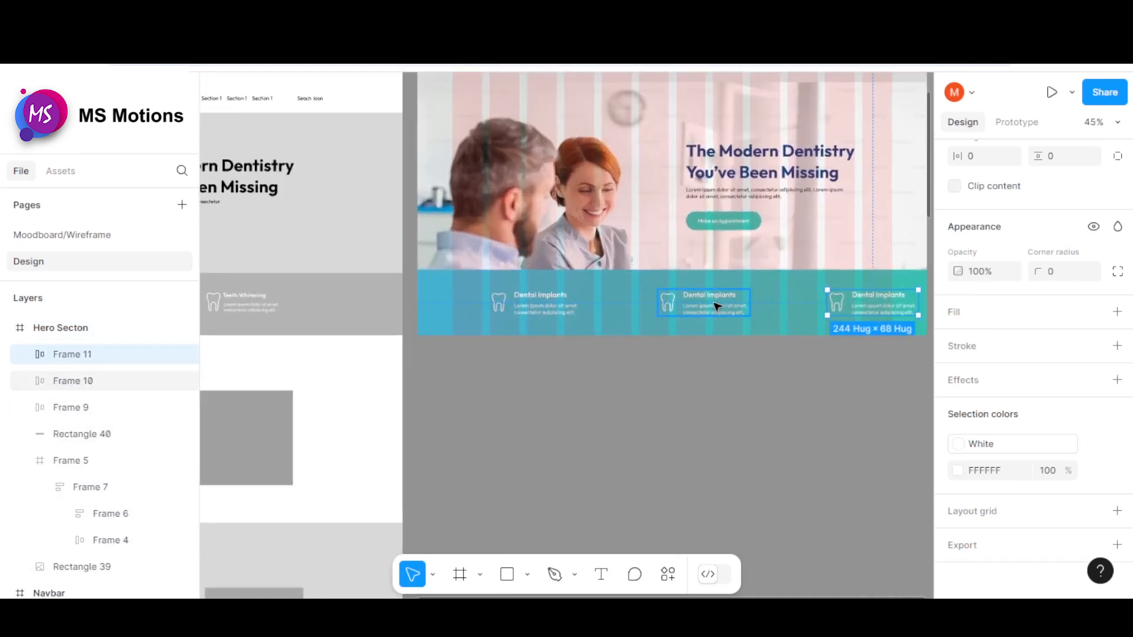
# Step: Move the two copied service items closer to the first one and center the middle item horizontally in the hero section
pyautogui.click(713, 304)
pyautogui.moveTo(711, 302); pyautogui.dragTo(661, 299)
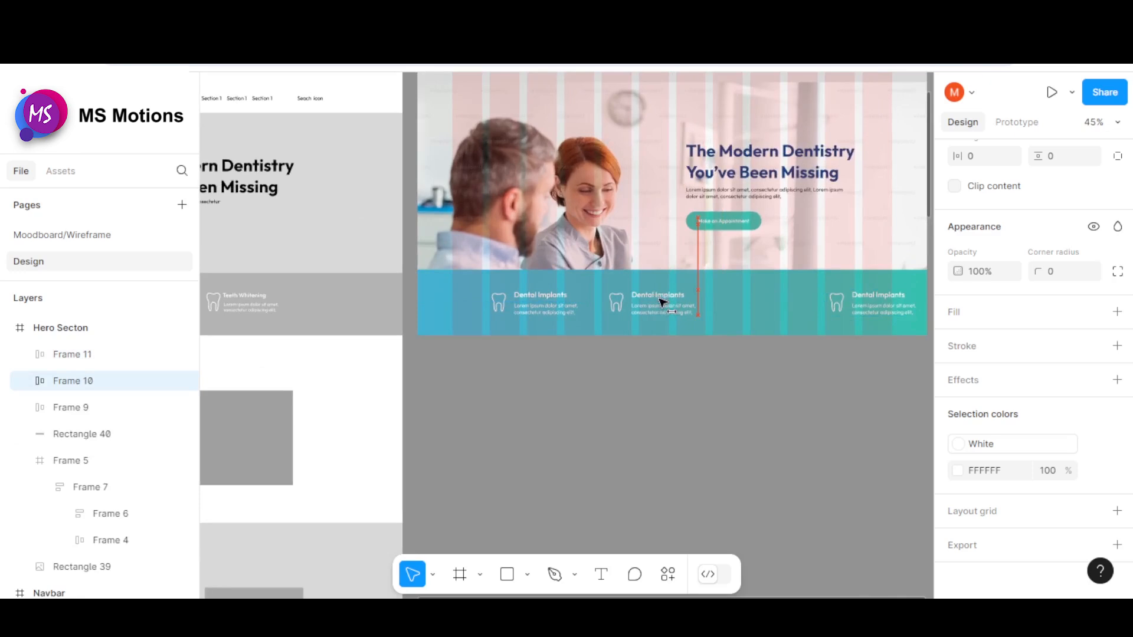
pyautogui.click(870, 304)
pyautogui.moveTo(888, 301); pyautogui.dragTo(833, 300)
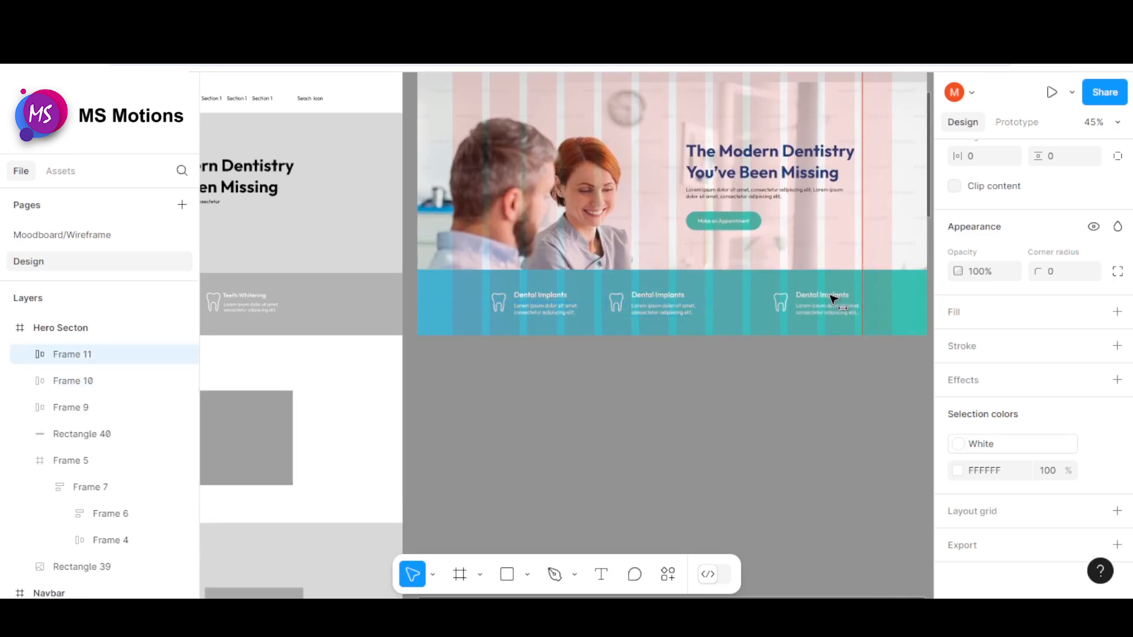
pyautogui.click(669, 299)
pyautogui.moveTo(646, 301); pyautogui.dragTo(675, 304)
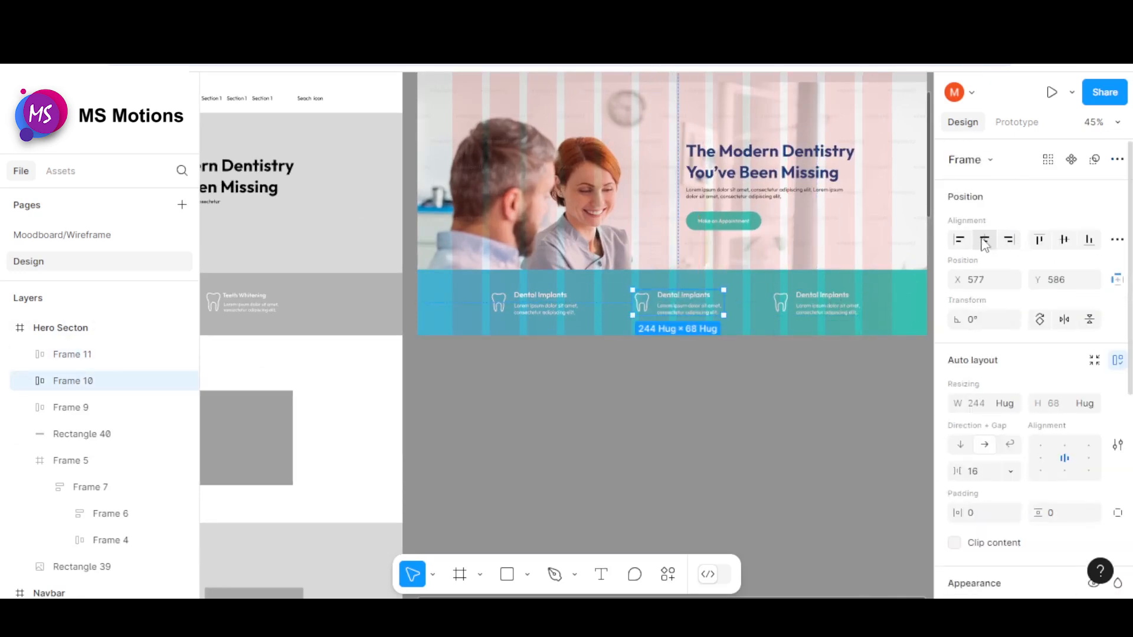
pyautogui.click(812, 372)
# Step: Examine the placement of the three service items against the column grid and the wireframe's services strip
pyautogui.scroll(5, 595, 301)
pyautogui.scroll(-4, 601, 248)
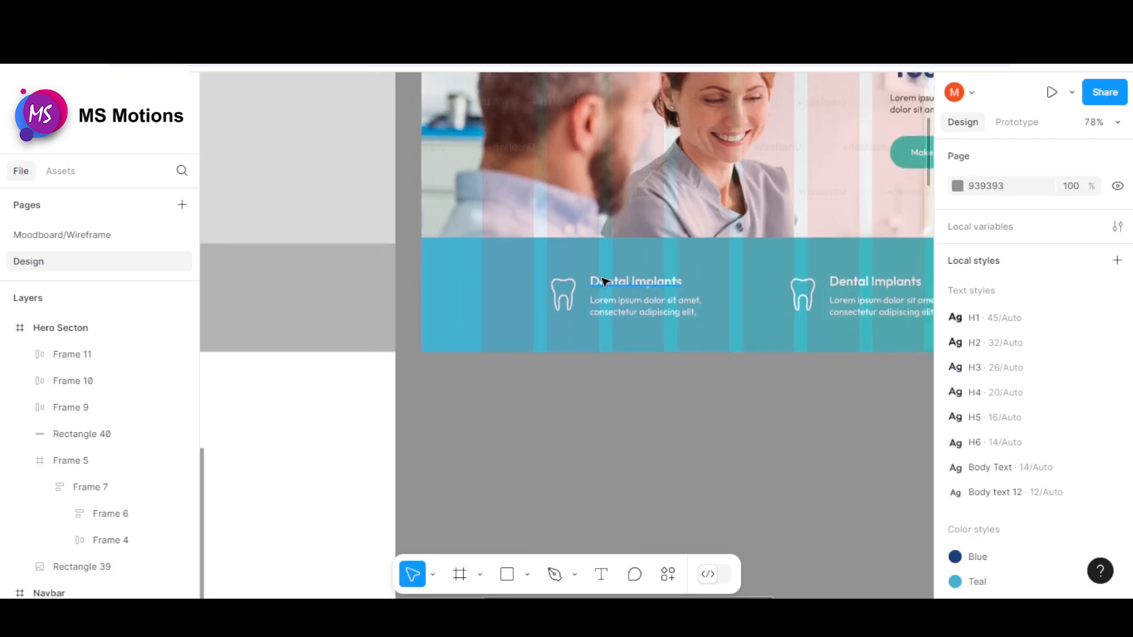
pyautogui.scroll(-3, 562, 317)
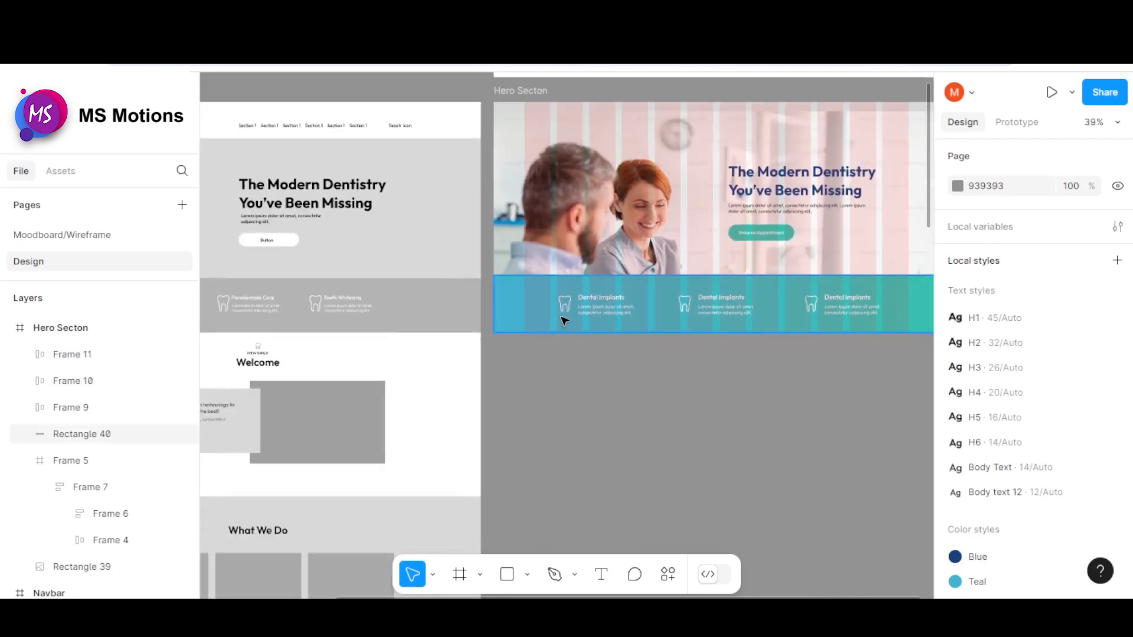
pyautogui.scroll(-2, 679, 357)
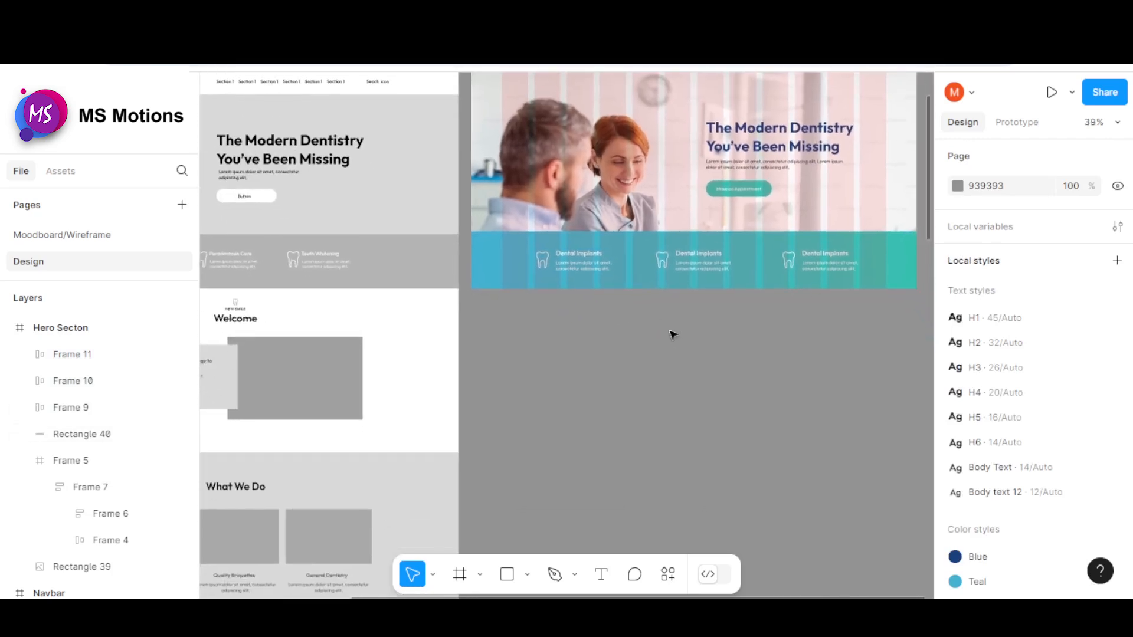
pyautogui.scroll(5, 684, 283)
pyautogui.click(683, 254)
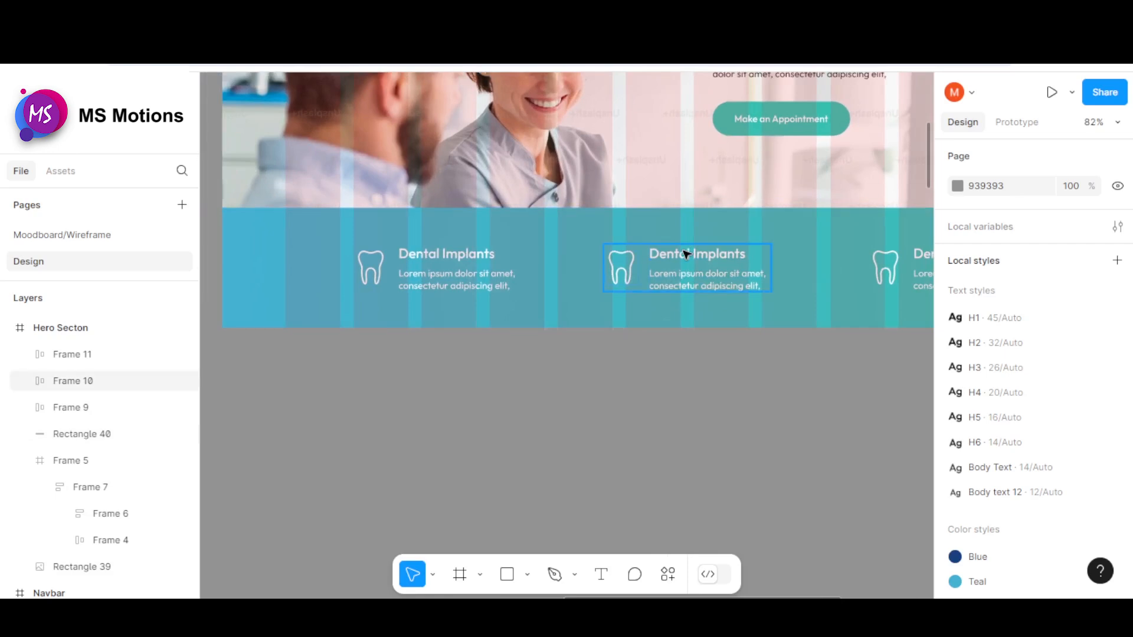
pyautogui.scroll(-1, 708, 255)
pyautogui.scroll(-4, 725, 253)
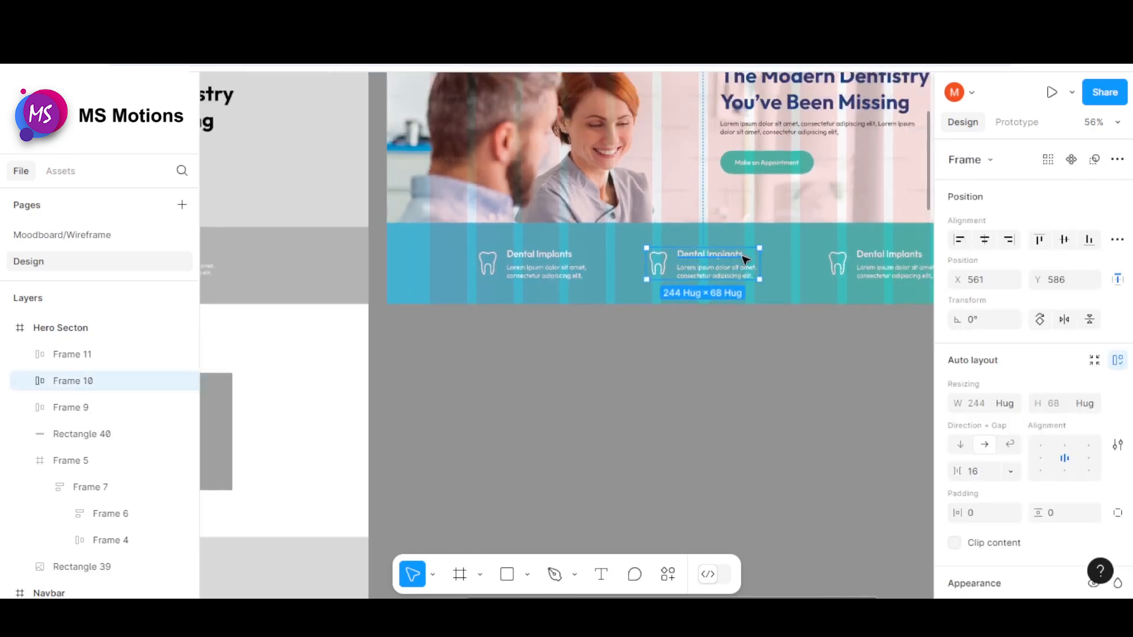
# Step: Copy the text of the Porodontosis Care heading from the wireframe's services strip
pyautogui.hscroll(-3, 273, 245)
pyautogui.scroll(5, 368, 206)
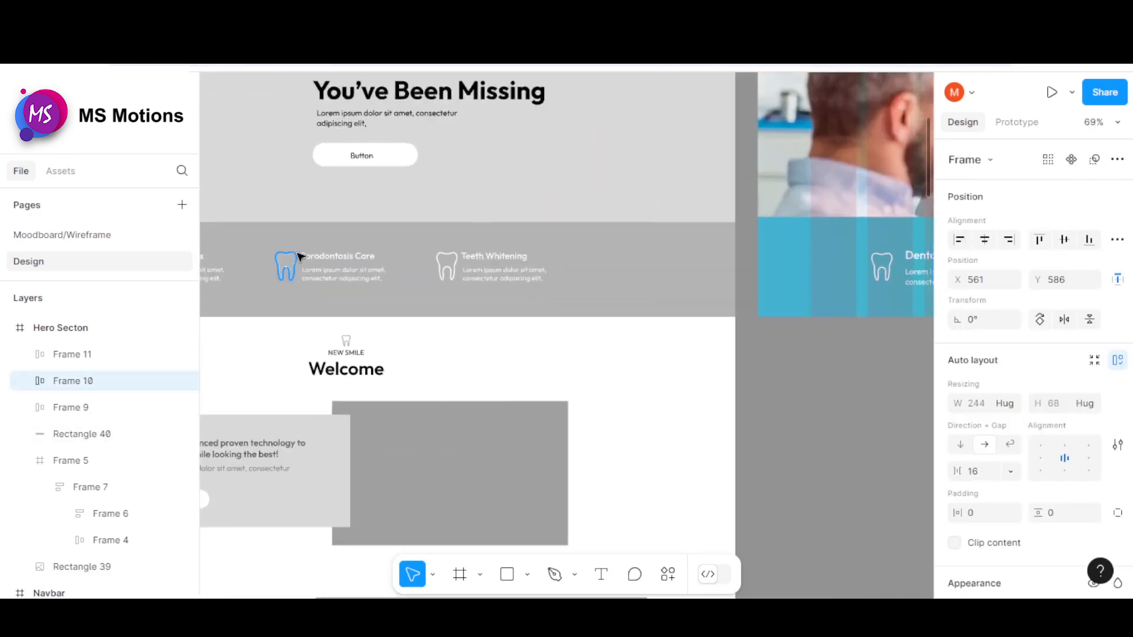
pyautogui.click(321, 256)
pyautogui.doubleClick(324, 260)
pyautogui.doubleClick(322, 258)
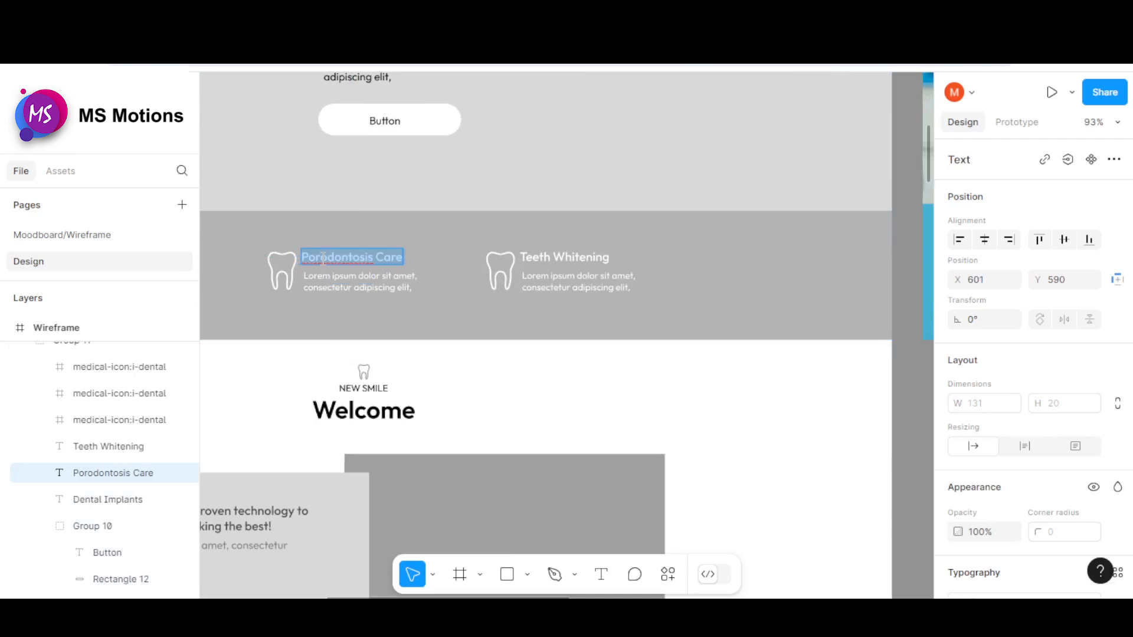
pyautogui.rightClick(321, 257)
pyautogui.click(341, 272)
# Step: Replace the middle service item's heading on the gradient strip with the copied text Porodontosis Care
pyautogui.scroll(-6, 331, 221)
pyautogui.hscroll(3, 331, 239)
pyautogui.scroll(5, 575, 242)
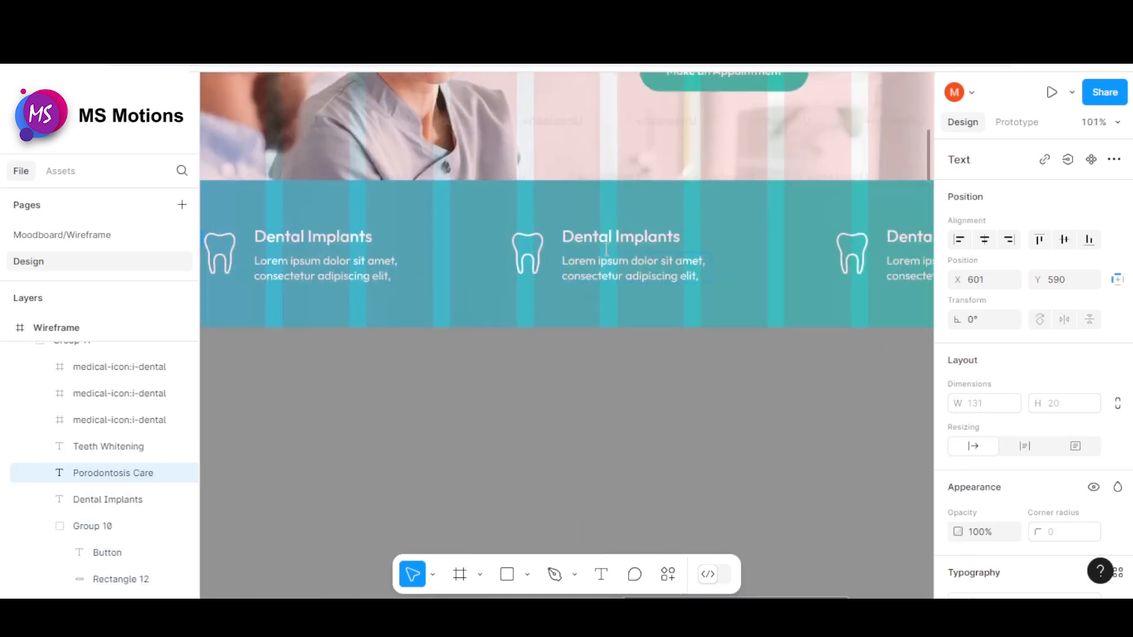
pyautogui.click(597, 235)
pyautogui.doubleClick(565, 235)
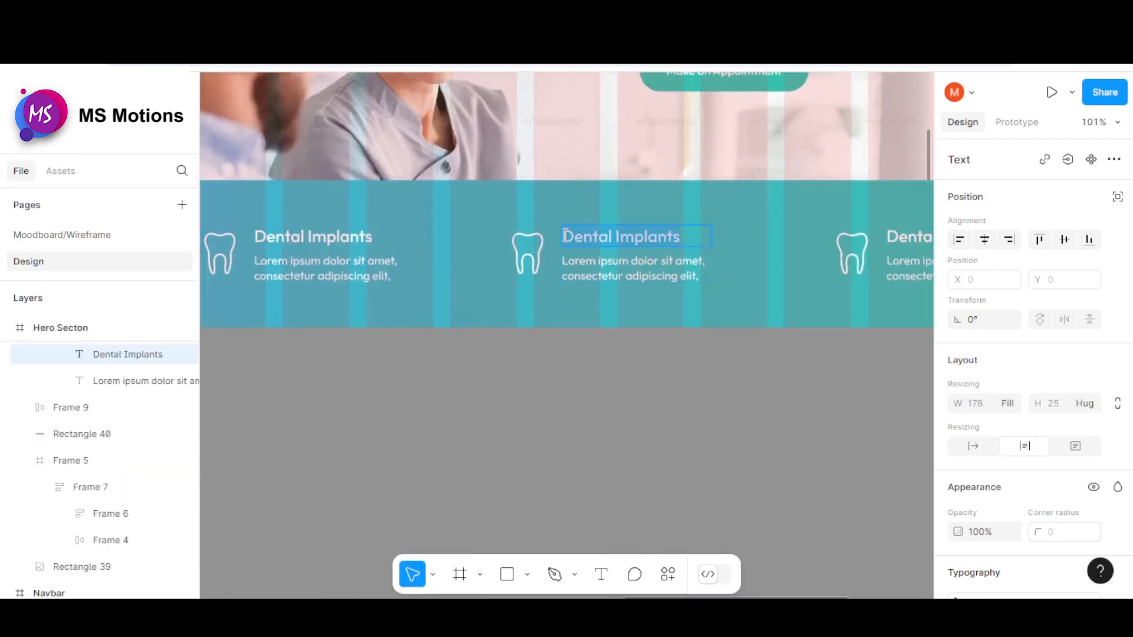
pyautogui.hotkey('ctrl', 'v')
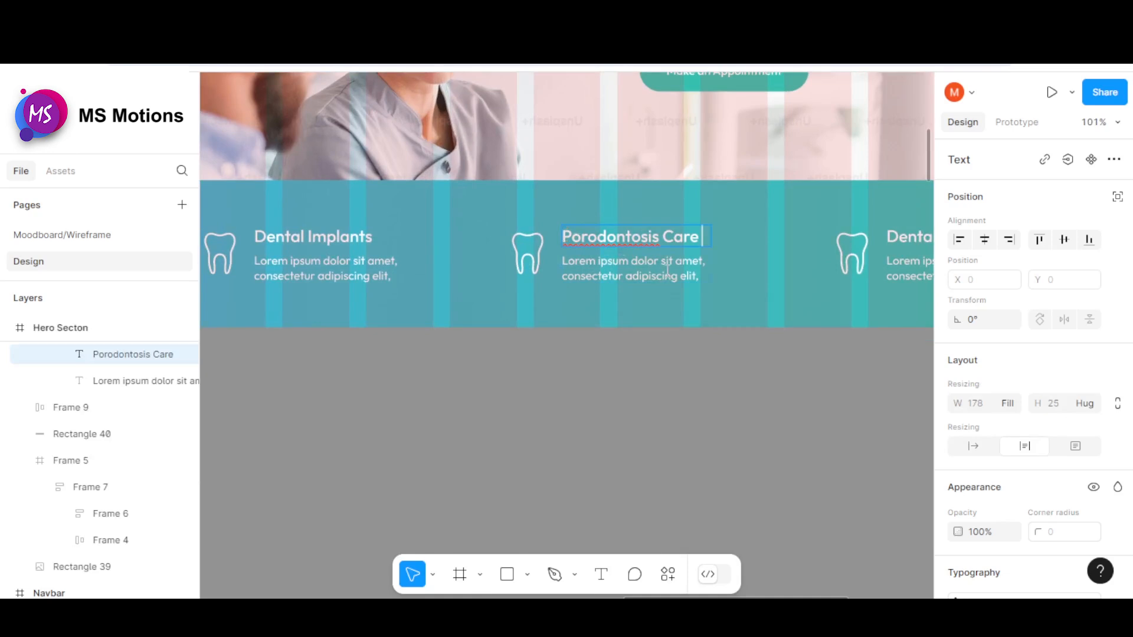
pyautogui.scroll(-5, 646, 238)
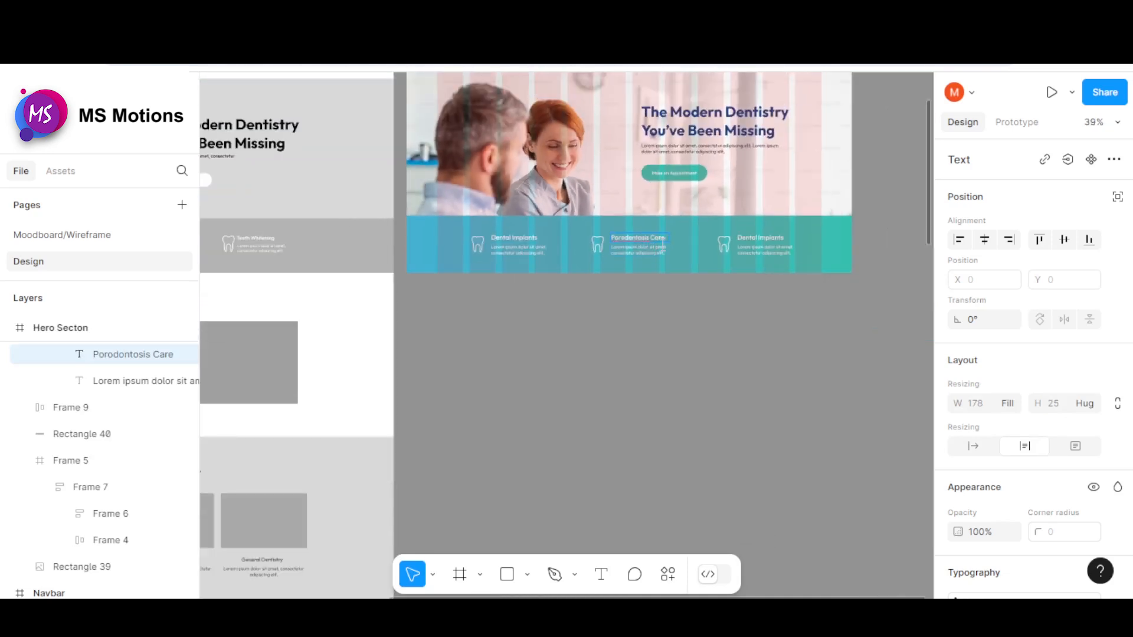
# Step: Replace the third service item's heading on the gradient strip with the wireframe's Teeth Whitening heading text
pyautogui.click(262, 238)
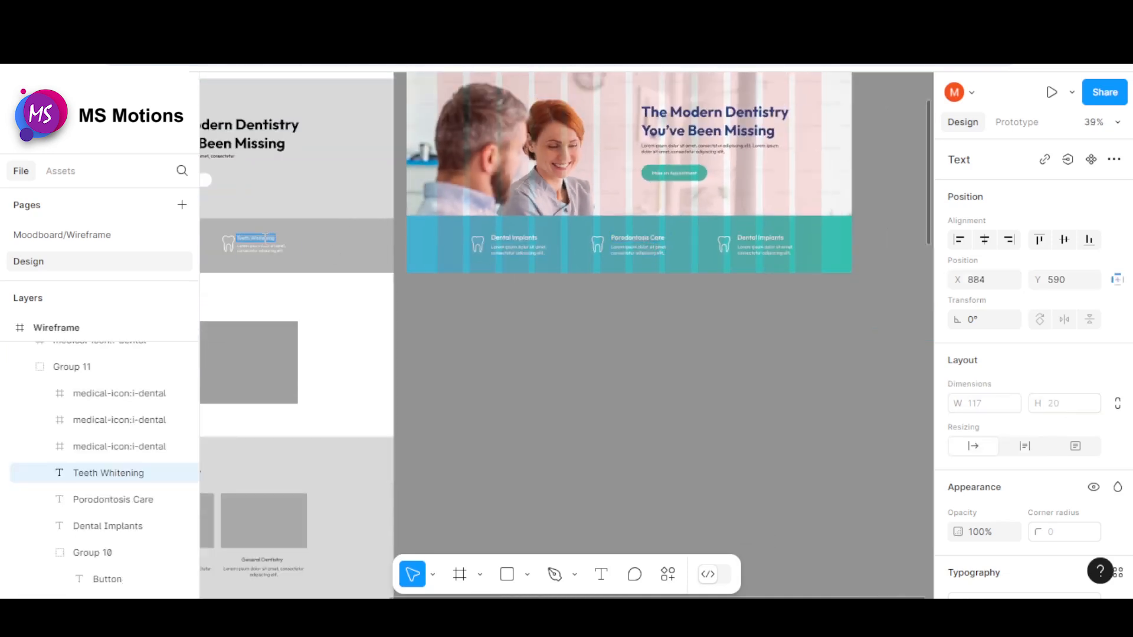
pyautogui.rightClick(261, 242)
pyautogui.click(280, 251)
pyautogui.scroll(5, 761, 235)
pyautogui.click(761, 236)
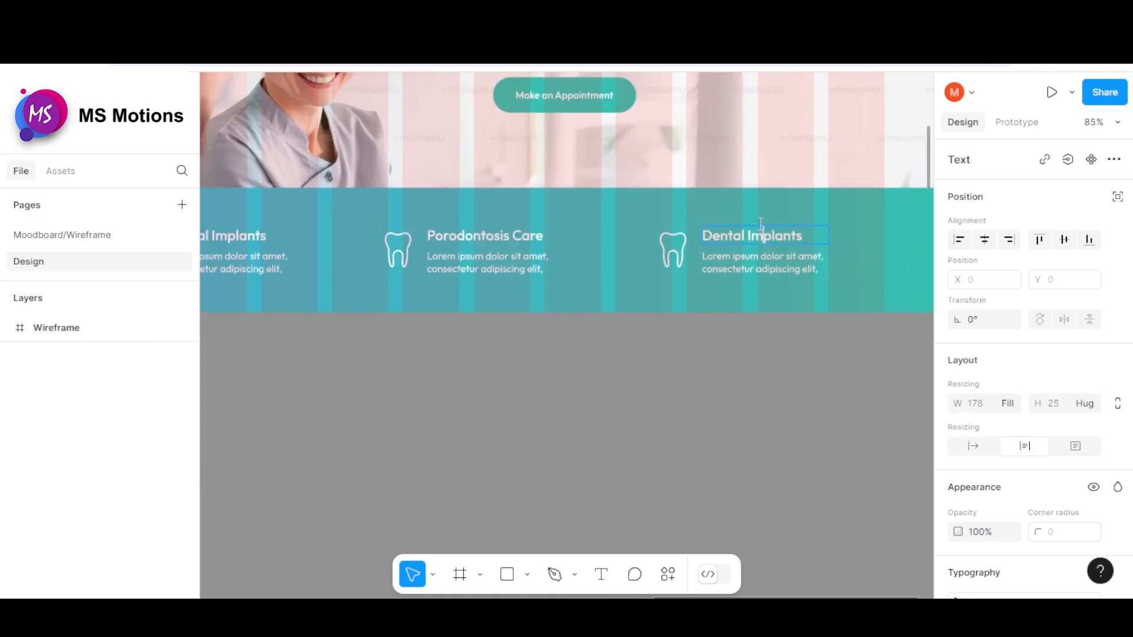
pyautogui.rightClick(739, 237)
pyautogui.click(755, 287)
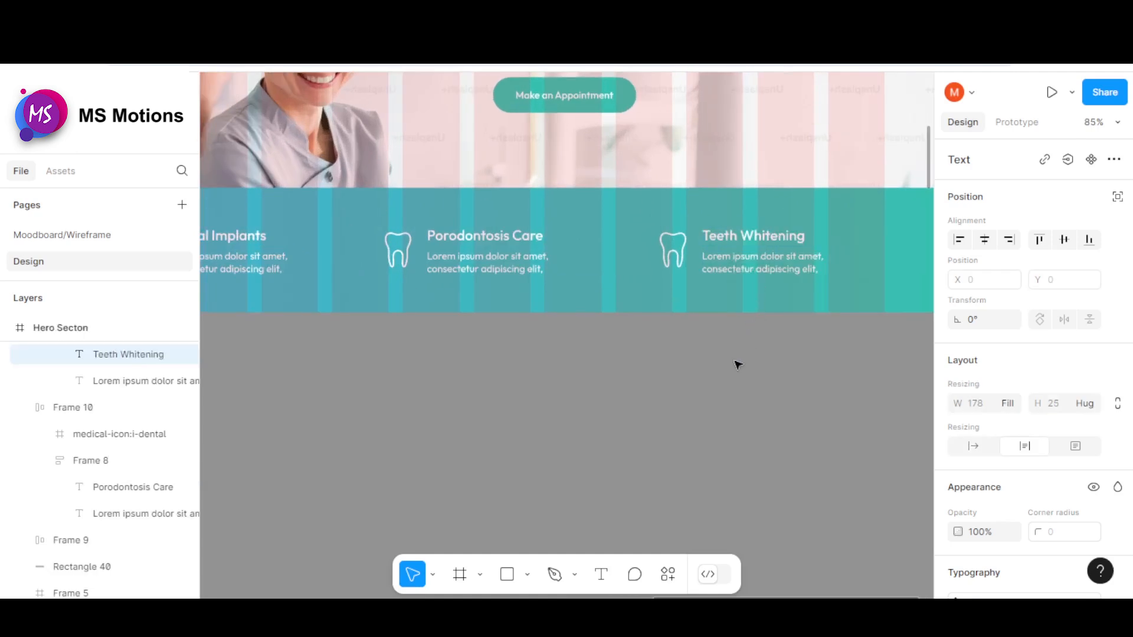
pyautogui.scroll(-5, 738, 365)
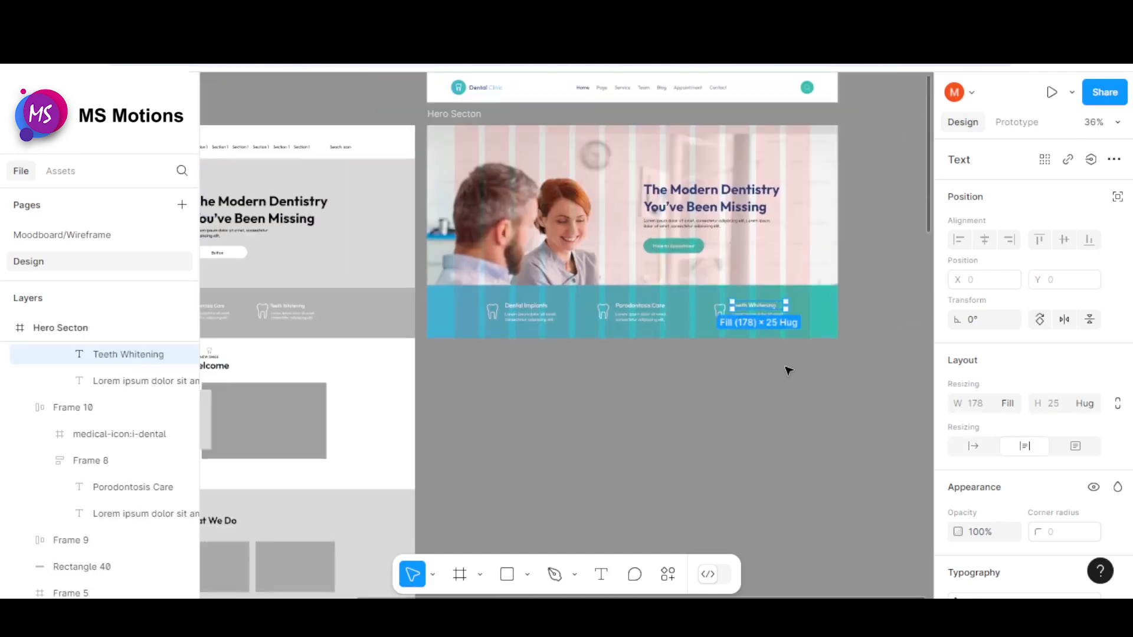
pyautogui.click(796, 378)
# Step: Hide the 12-column layout grid on the hero section frame
pyautogui.scroll(-2, 795, 378)
pyautogui.click(568, 177)
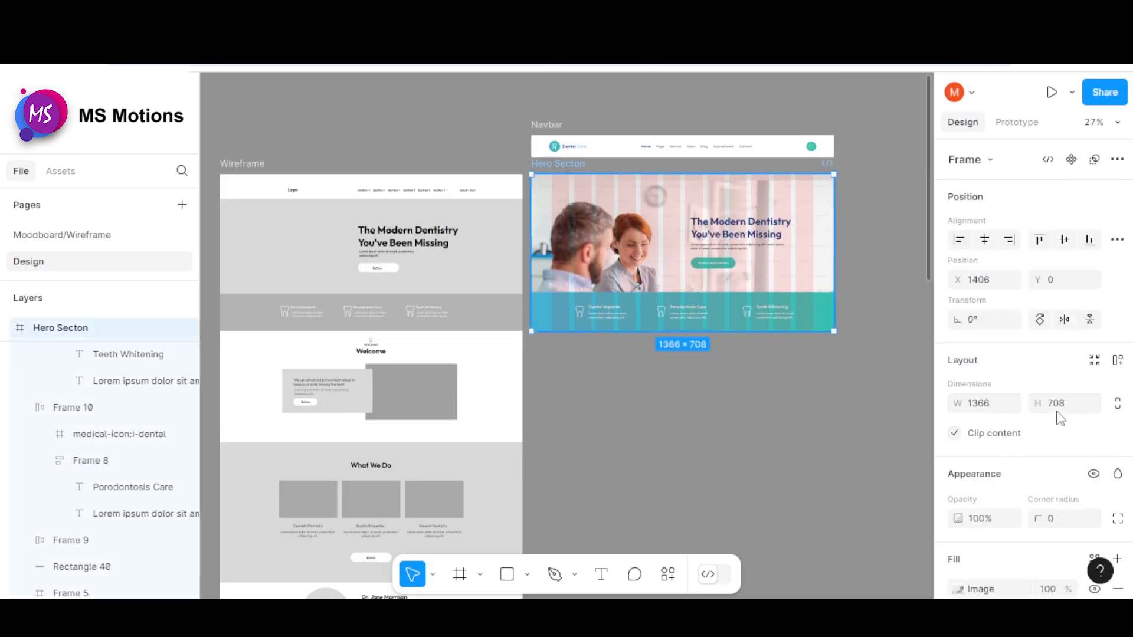
pyautogui.scroll(-10, 1062, 416)
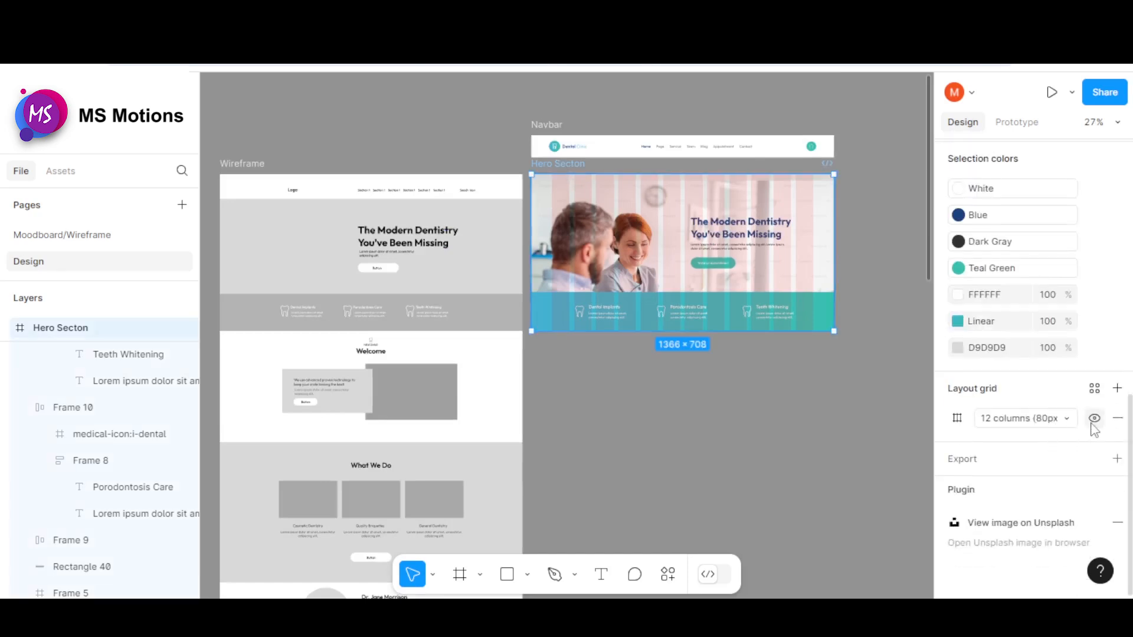
pyautogui.click(1094, 418)
pyautogui.click(829, 422)
# Step: Combine the three service items on the gradient strip into one auto layout frame
pyautogui.scroll(4, 690, 272)
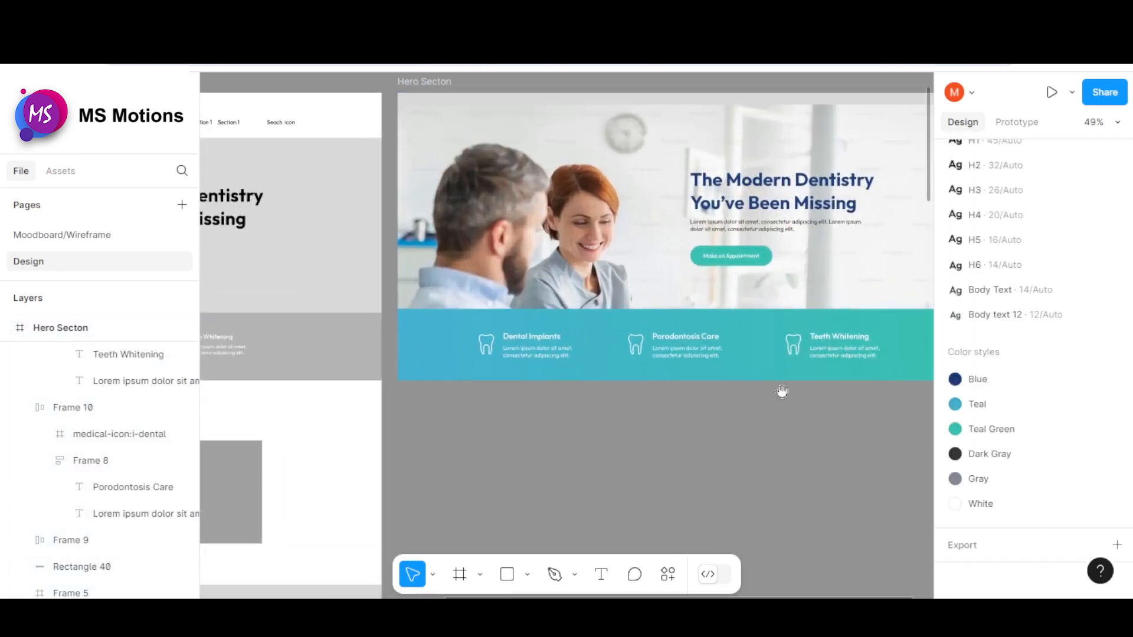
pyautogui.hscroll(3, 782, 391)
pyautogui.scroll(-1, 794, 397)
pyautogui.click(751, 337)
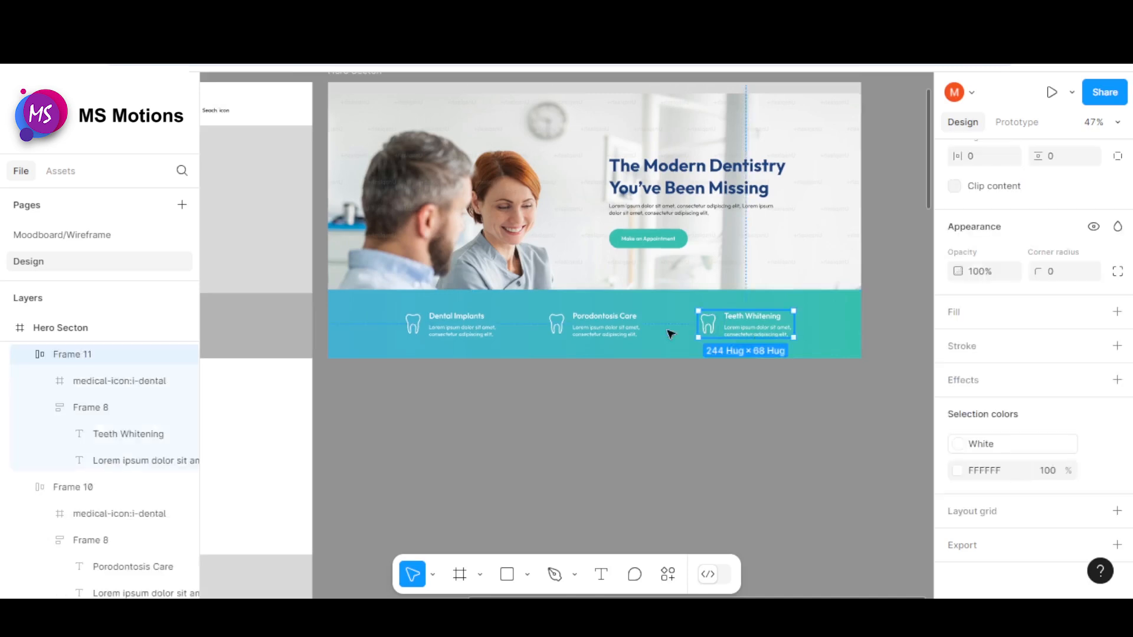
pyautogui.keyDown('shift'); pyautogui.click(596, 327); pyautogui.keyUp('shift')
pyautogui.keyDown('shift'); pyautogui.click(475, 329); pyautogui.keyUp('shift')
pyautogui.rightClick(475, 329)
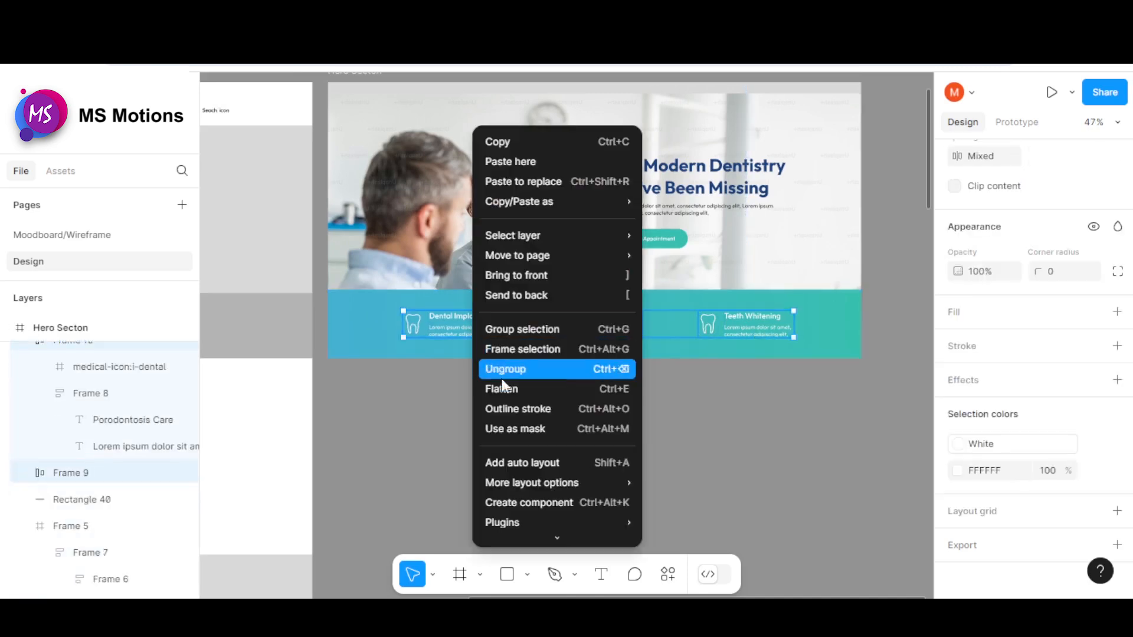
pyautogui.click(526, 461)
# Step: Set the gap between the three service items in their auto layout frame to 100
pyautogui.scroll(5, 1020, 385)
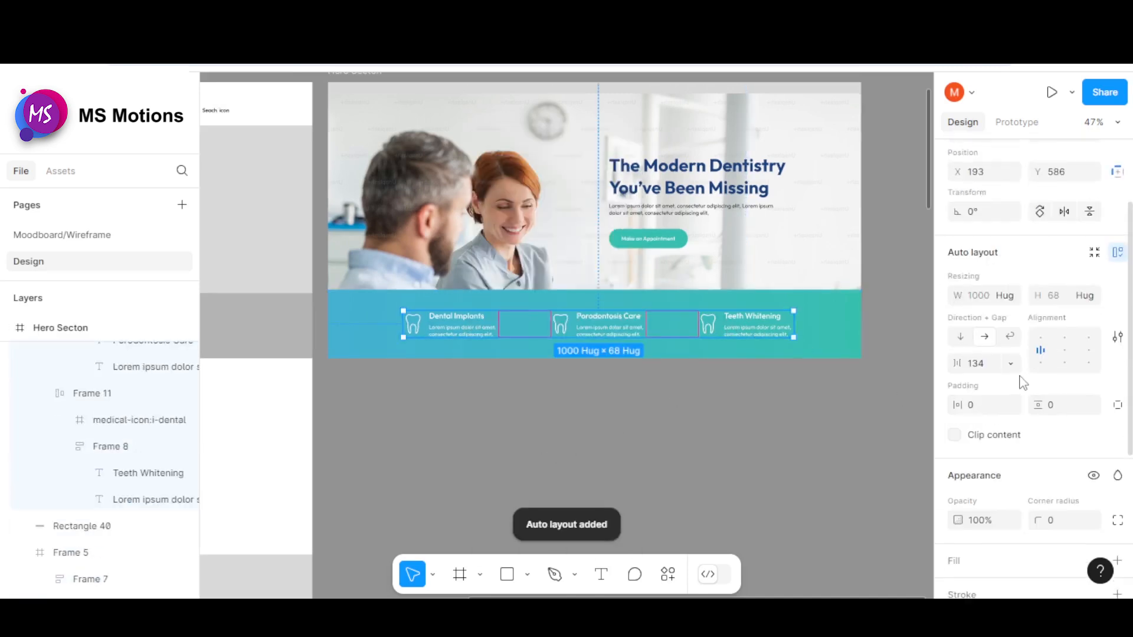
pyautogui.scroll(-2, 1027, 370)
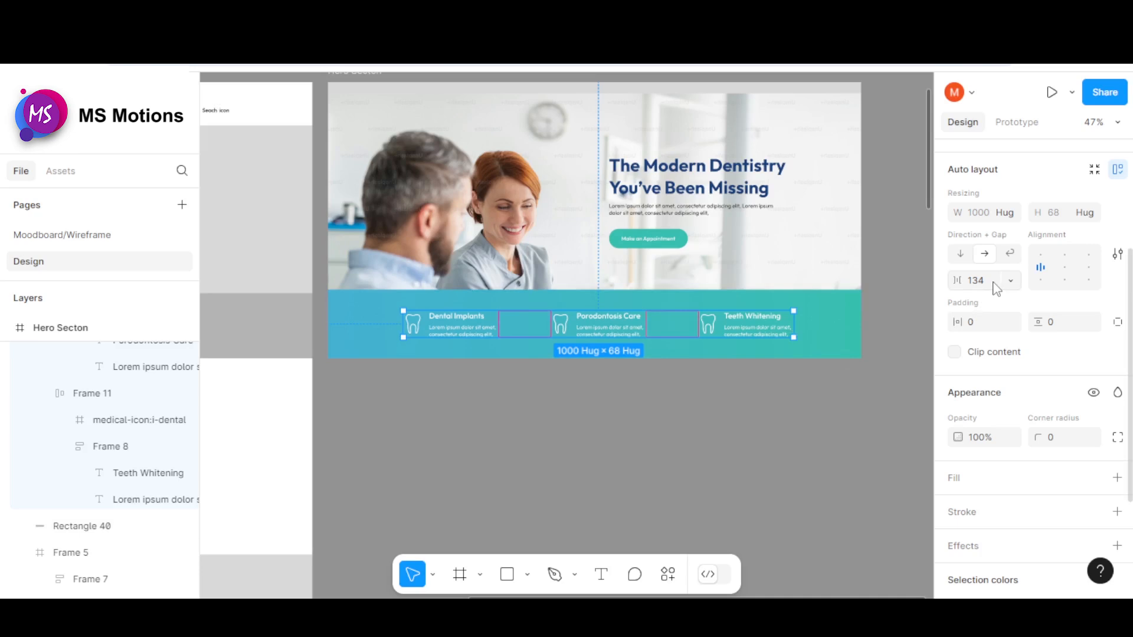
pyautogui.write('00')
pyautogui.press('Return')
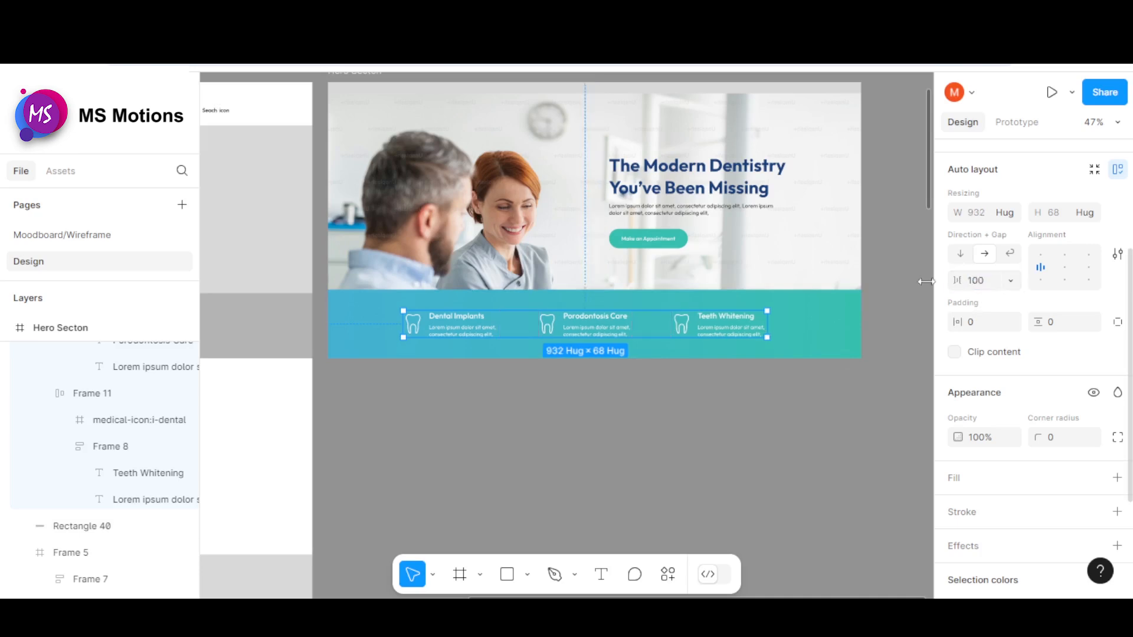
pyautogui.click(797, 427)
# Step: Center the auto layout frame of service items horizontally in the hero section
pyautogui.click(758, 329)
pyautogui.scroll(5, 1000, 214)
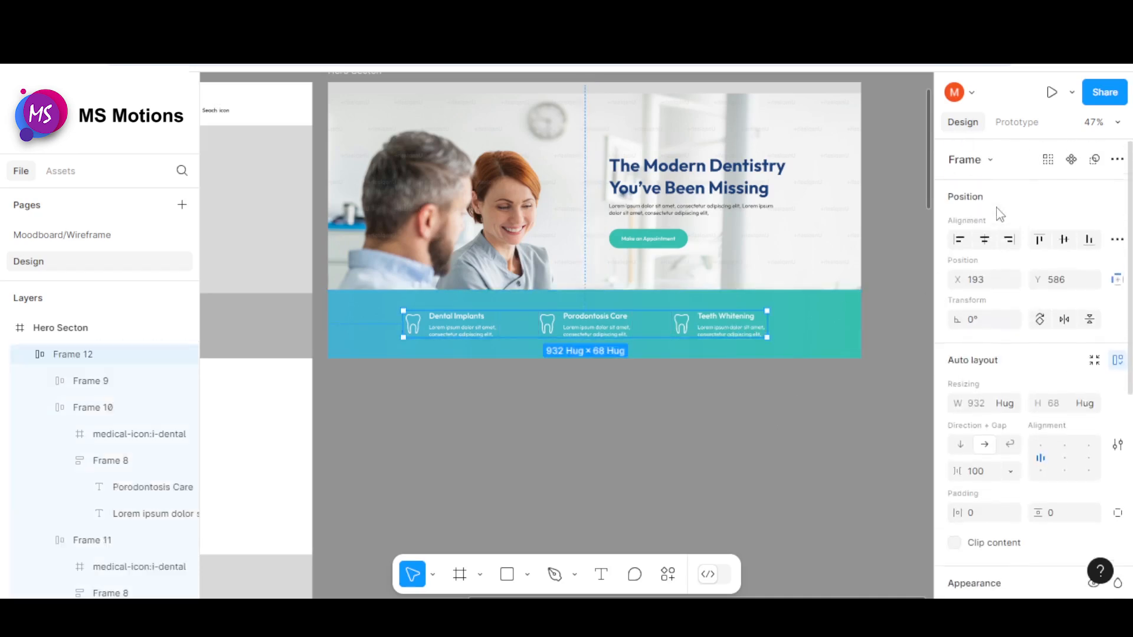
pyautogui.click(985, 241)
pyautogui.click(791, 409)
pyautogui.scroll(-3, 750, 300)
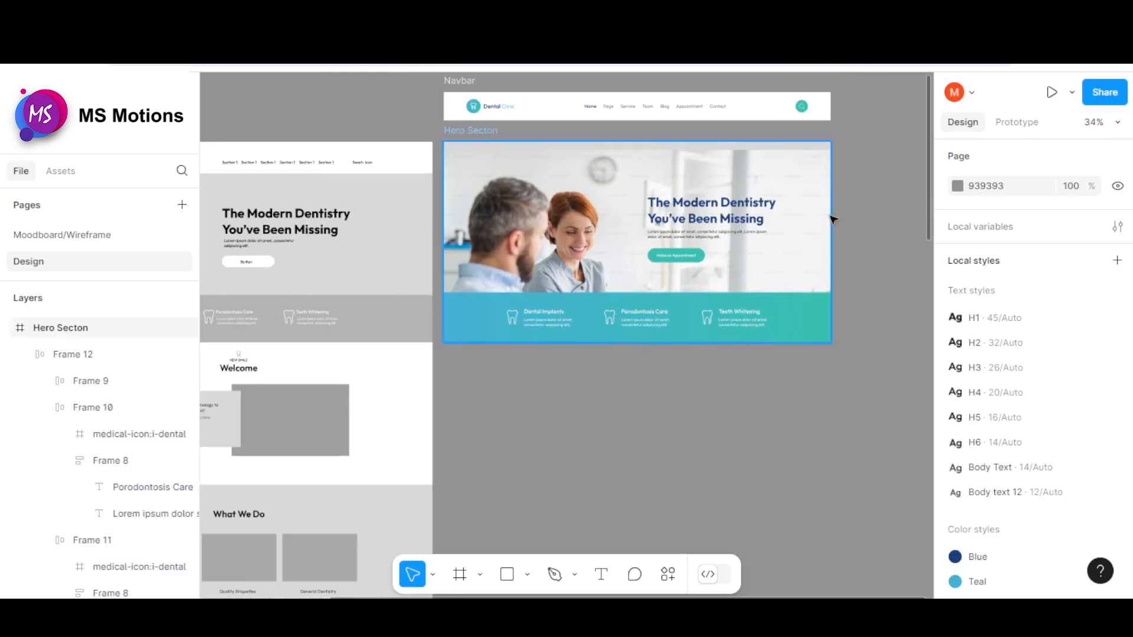
pyautogui.moveTo(849, 180); pyautogui.dragTo(885, 149)
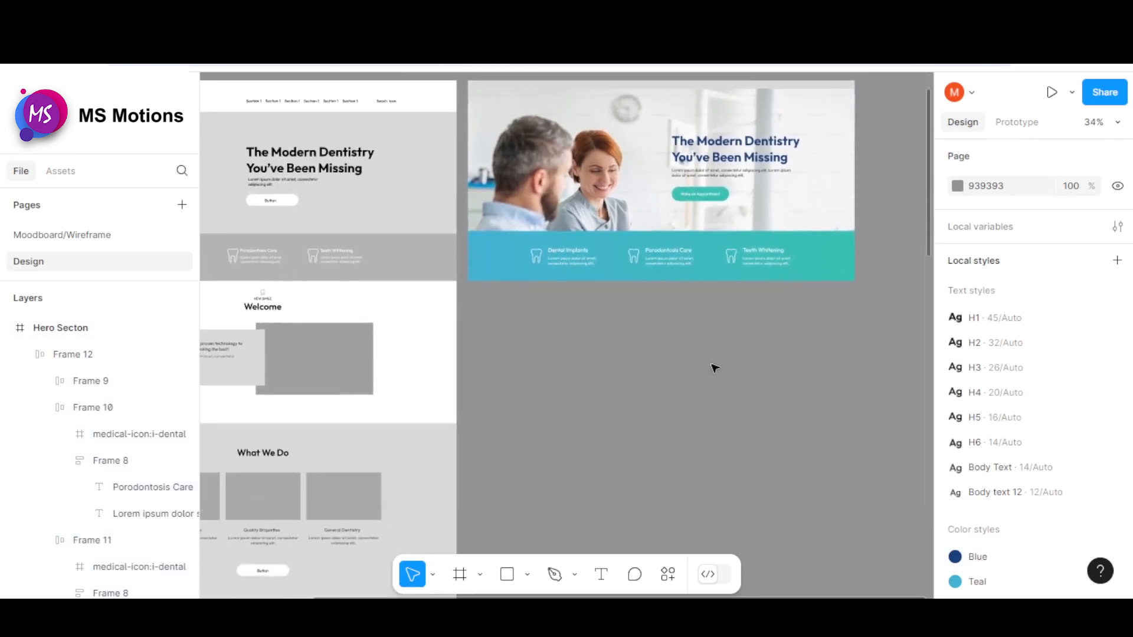
pyautogui.moveTo(714, 369); pyautogui.dragTo(696, 325)
pyautogui.scroll(-3, 698, 332)
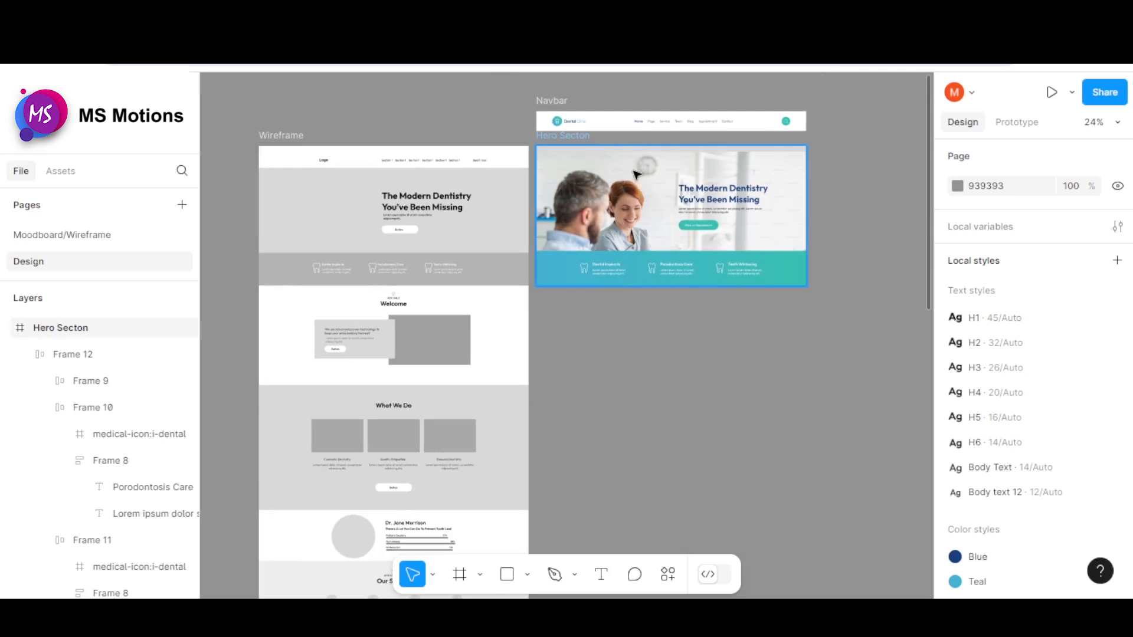
pyautogui.moveTo(571, 128); pyautogui.dragTo(604, 151)
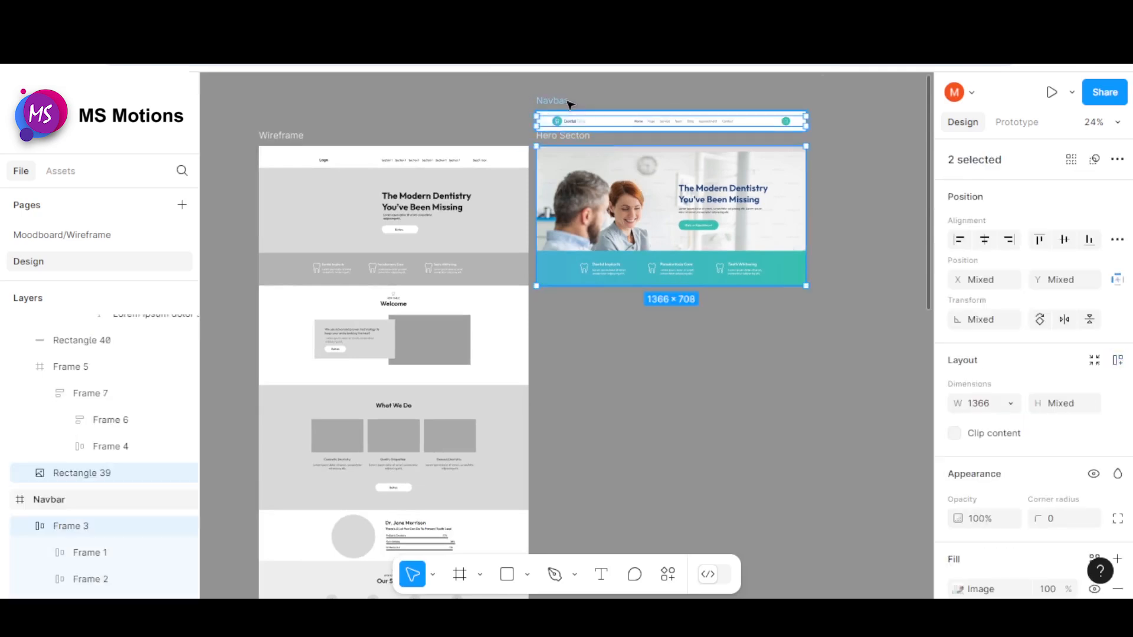
pyautogui.click(564, 101)
pyautogui.click(600, 100)
pyautogui.moveTo(603, 96); pyautogui.dragTo(575, 157)
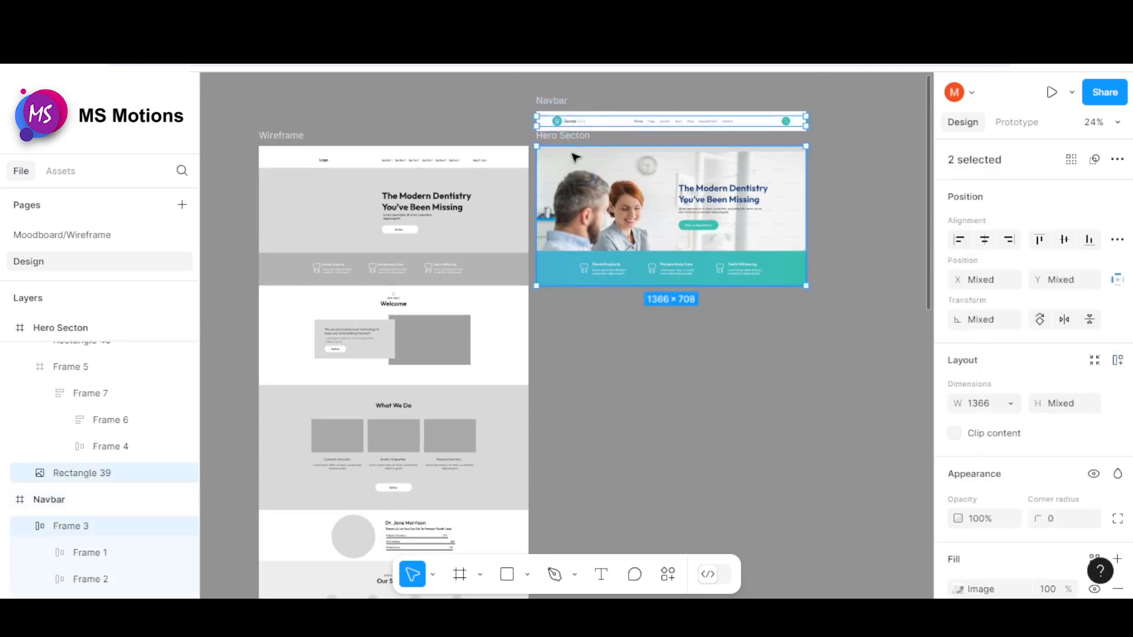
# Step: Move the navbar and hero section frames up together by about 110 px
pyautogui.click(565, 99)
pyautogui.scroll(2, 560, 102)
pyautogui.keyDown('shift'); pyautogui.click(561, 143); pyautogui.keyUp('shift')
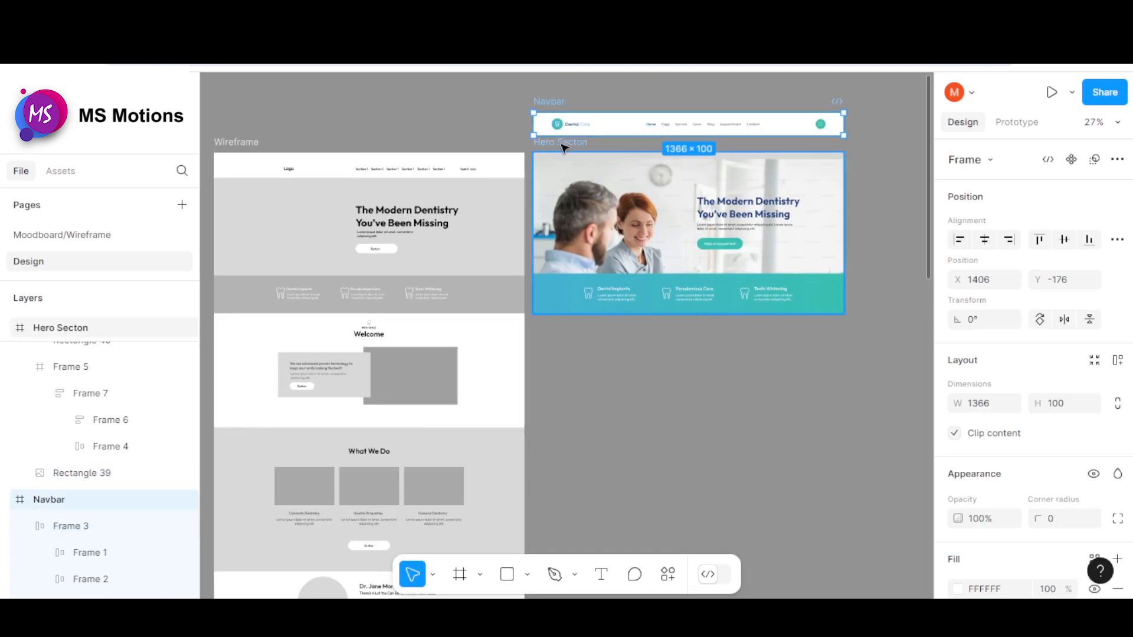
pyautogui.hotkey('shift', 'Up')
pyautogui.hotkey('shift', 'Up')
pyautogui.hotkey('shift', 'Up')
pyautogui.hotkey('shift', 'Up')
pyautogui.hotkey('shift', 'Up')
pyautogui.hotkey('shift', 'Up')
pyautogui.hotkey('shift', 'Up')
pyautogui.hotkey('shift', 'Up')
pyautogui.hotkey('shift', 'Up')
pyautogui.hotkey('shift', 'Up')
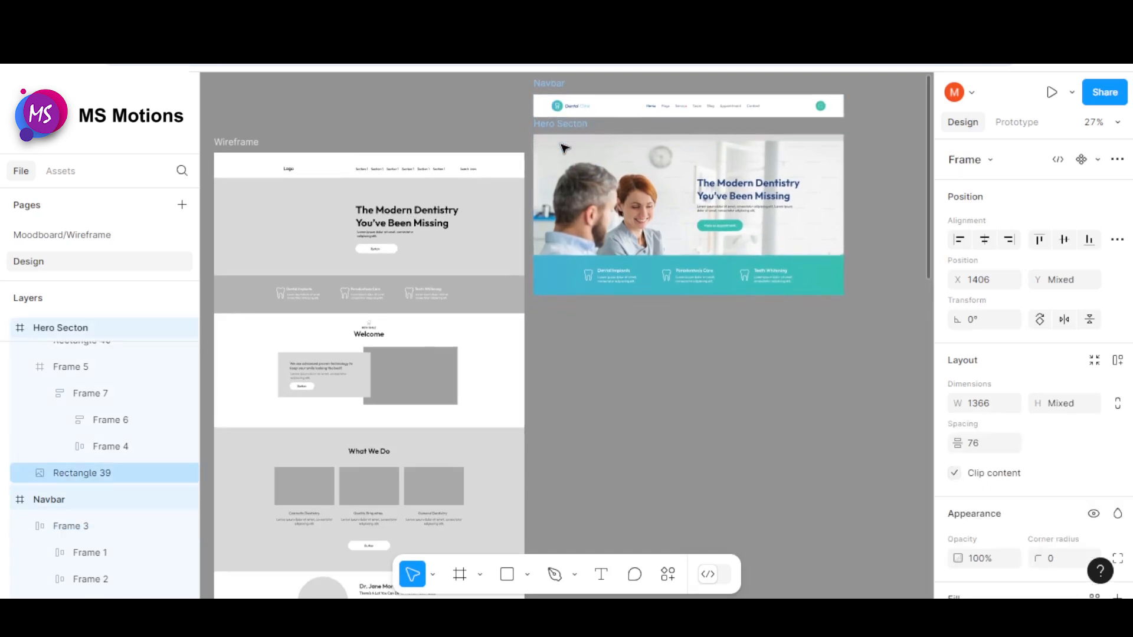
pyautogui.hotkey('shift', 'Up')
pyautogui.click(732, 377)
pyautogui.scroll(-2, 688, 369)
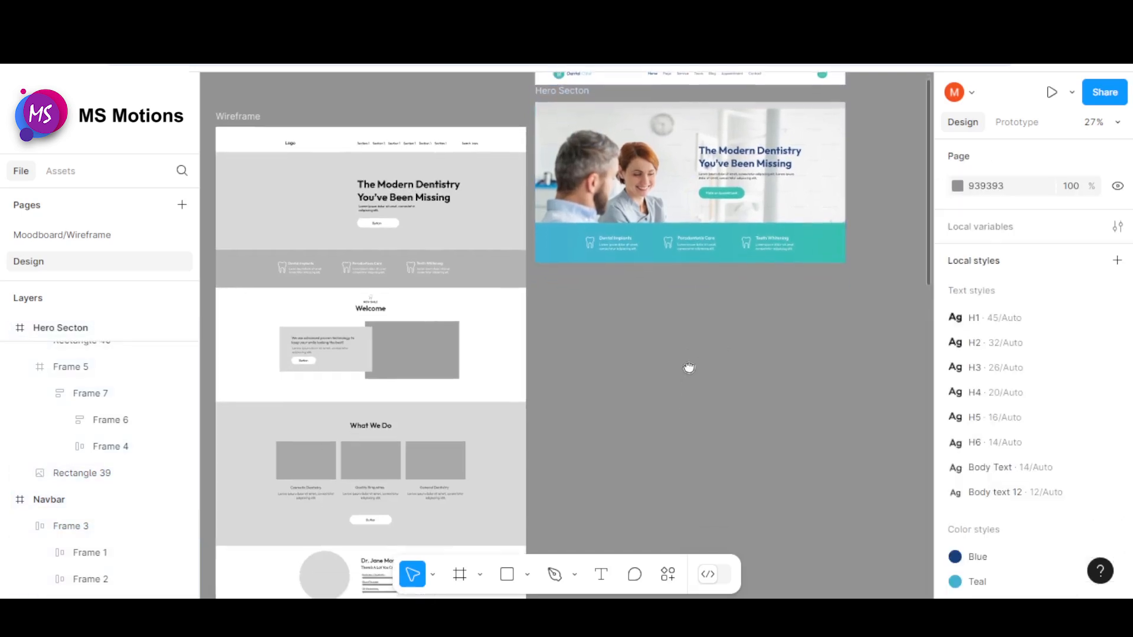
# Step: Duplicate the hero section frame and place the copy directly below the original
pyautogui.scroll(3, 671, 297)
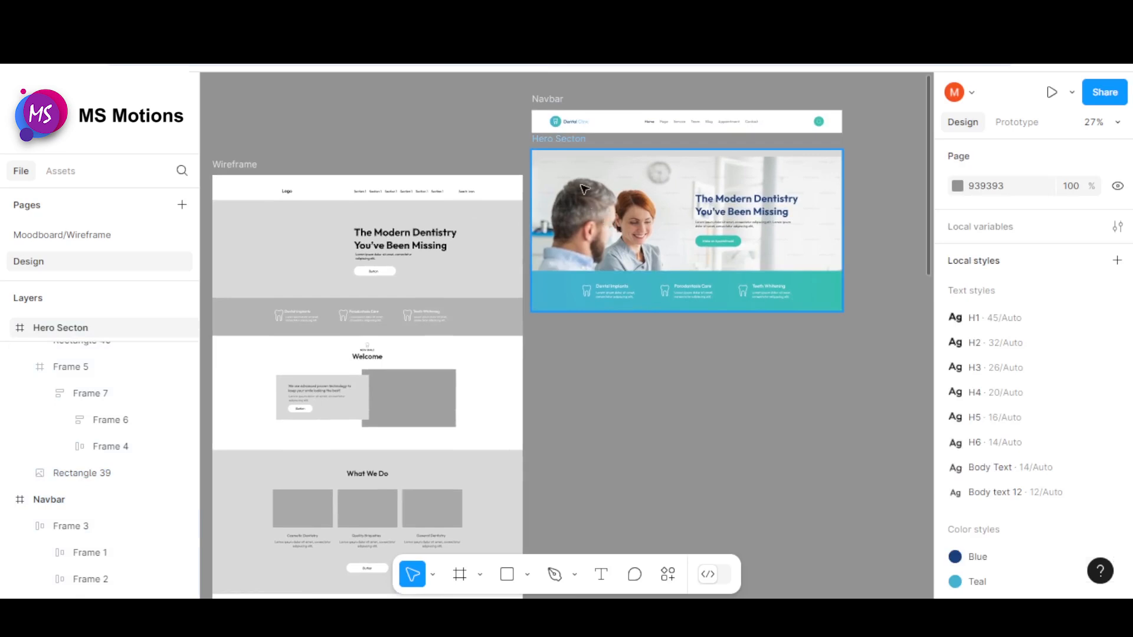
pyautogui.click(563, 145)
pyautogui.moveTo(564, 146); pyautogui.dragTo(571, 326)
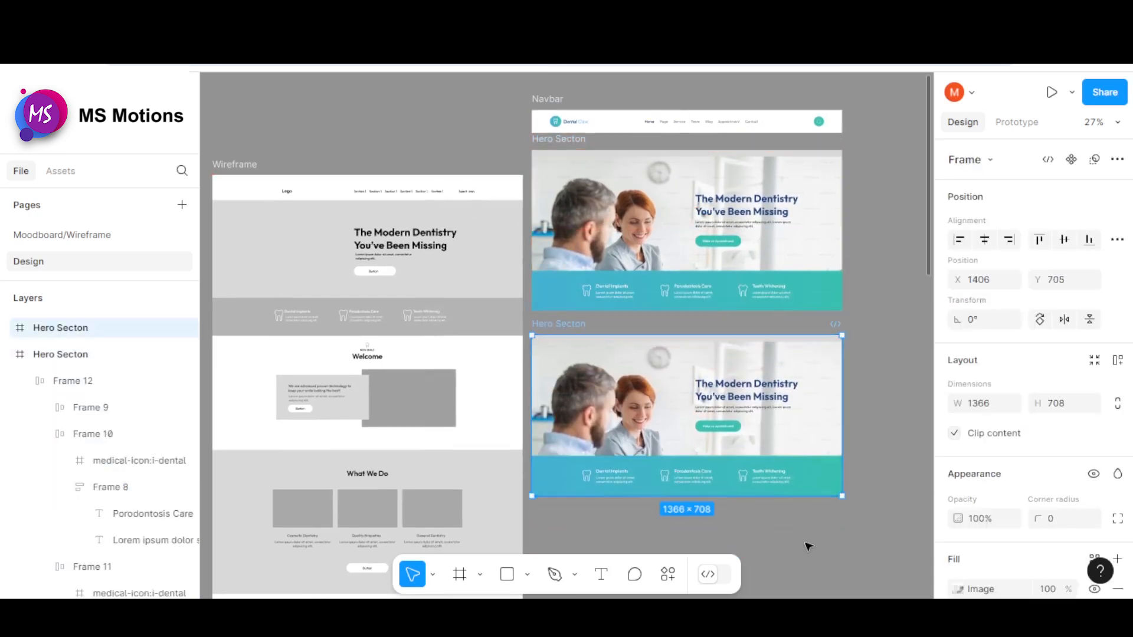
pyautogui.click(865, 538)
# Step: Delete the frame holding the headline, paragraph and appointment button from the duplicated hero section
pyautogui.click(759, 437)
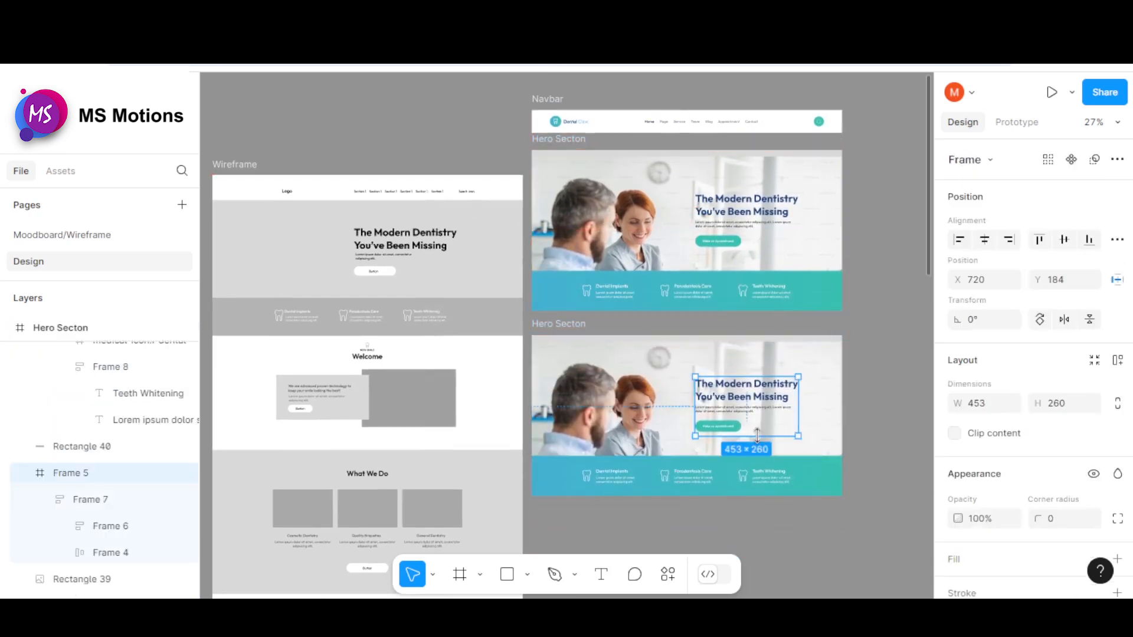
pyautogui.click(872, 393)
pyautogui.click(732, 405)
pyautogui.press('Delete')
pyautogui.click(635, 411)
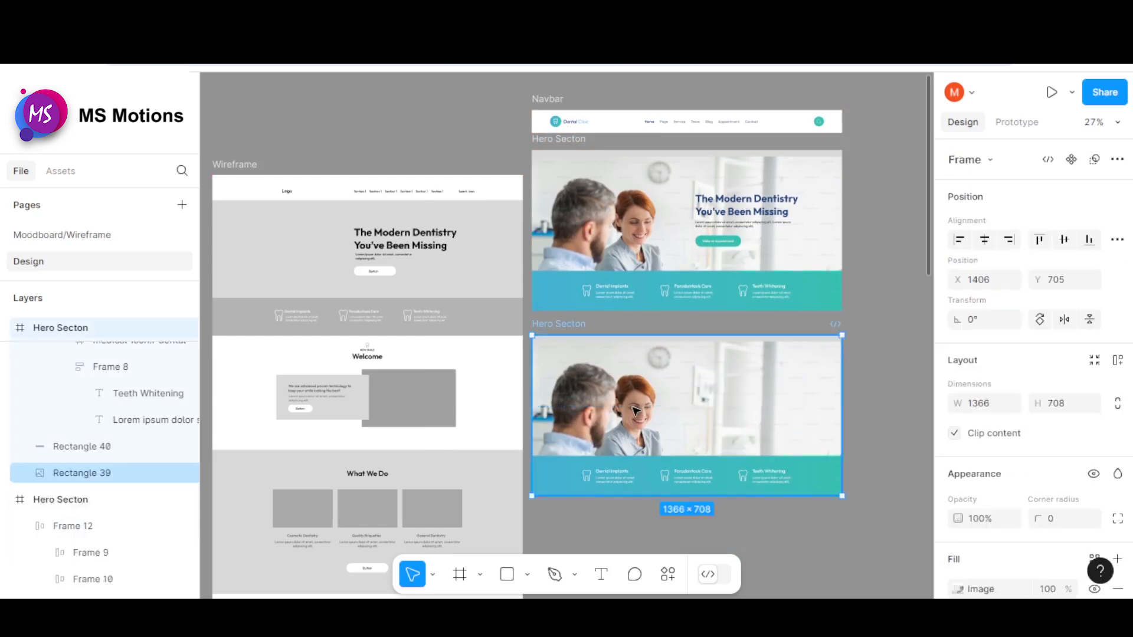
pyautogui.press('Delete')
pyautogui.hotkey('ctrl', 'z')
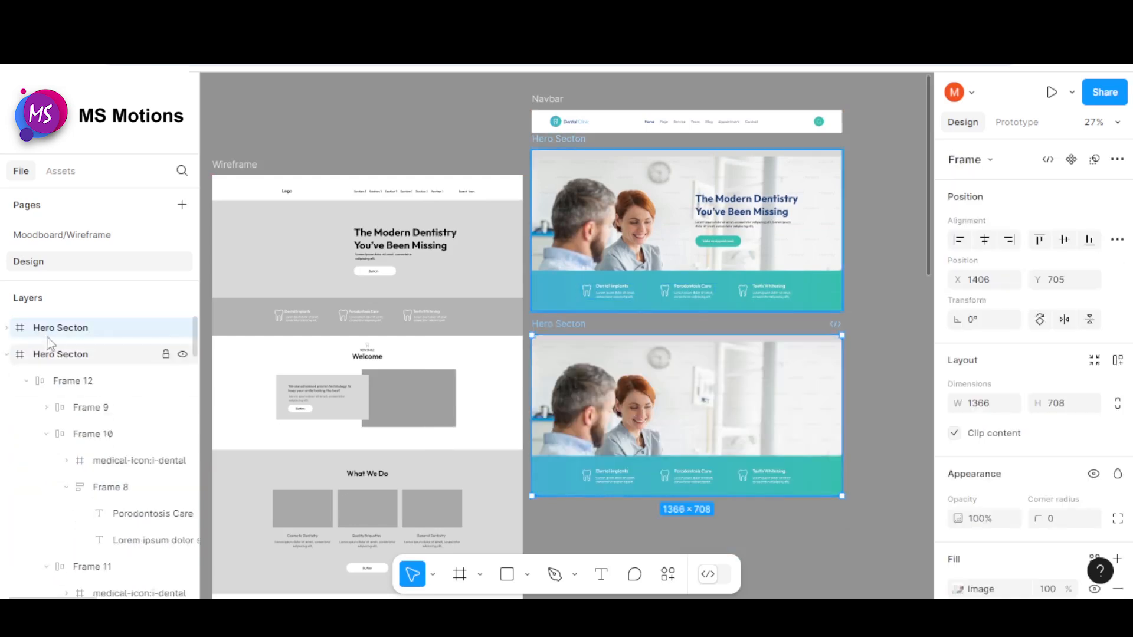
# Step: Delete the service items frame and the gradient strip rectangle from the duplicated hero section
pyautogui.click(7, 328)
pyautogui.click(71, 355)
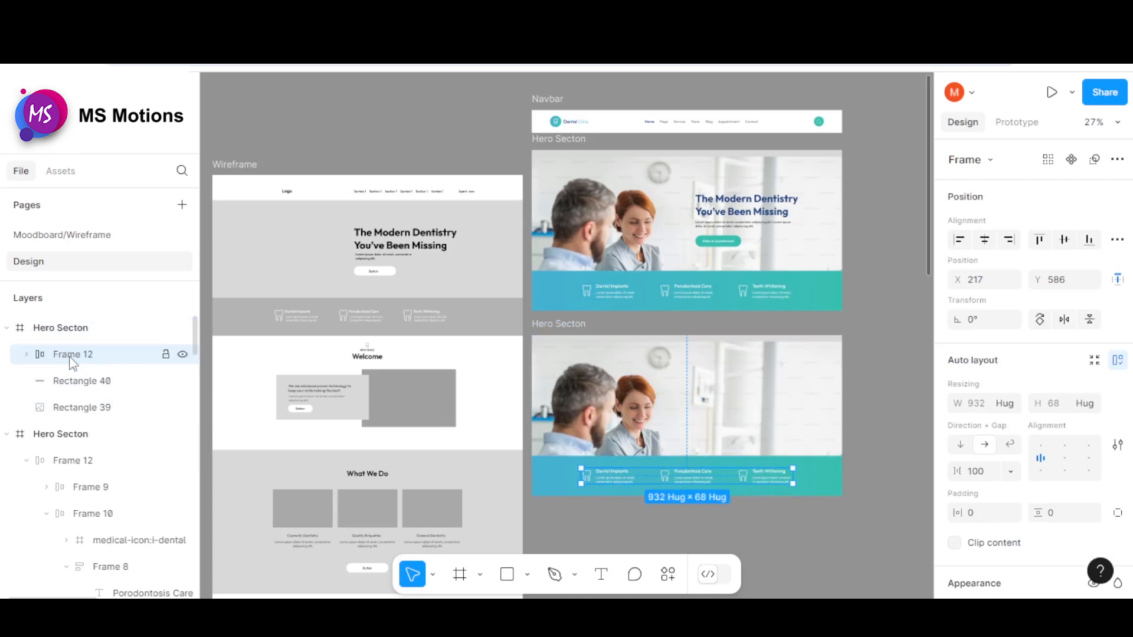
pyautogui.press('Delete')
pyautogui.click(72, 356)
pyautogui.press('Delete')
pyautogui.click(76, 358)
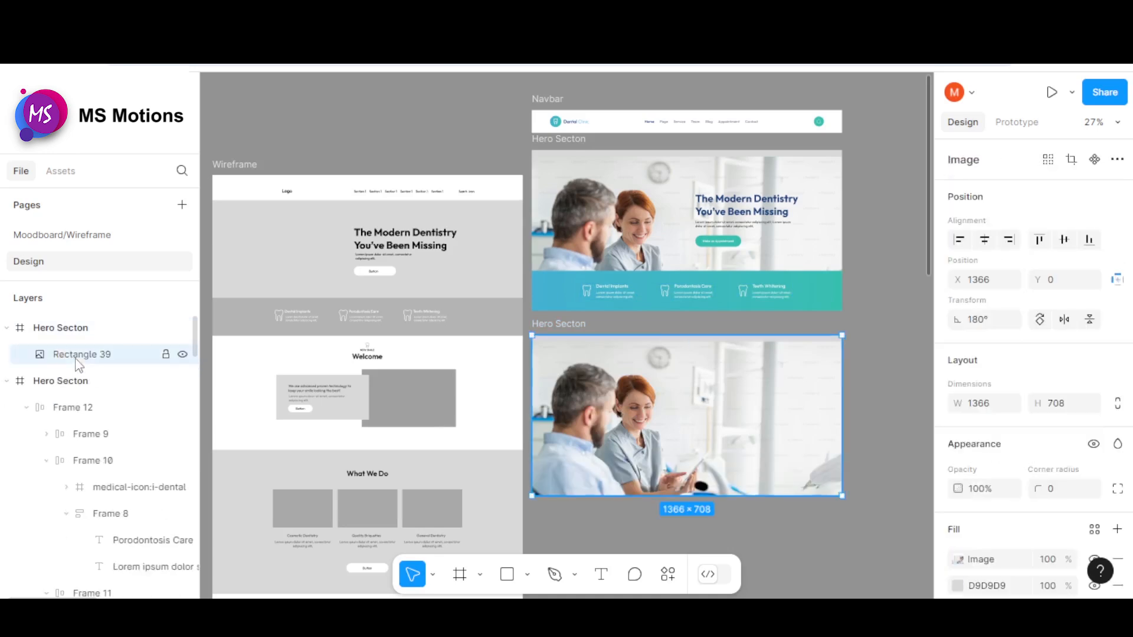
pyautogui.press('Delete')
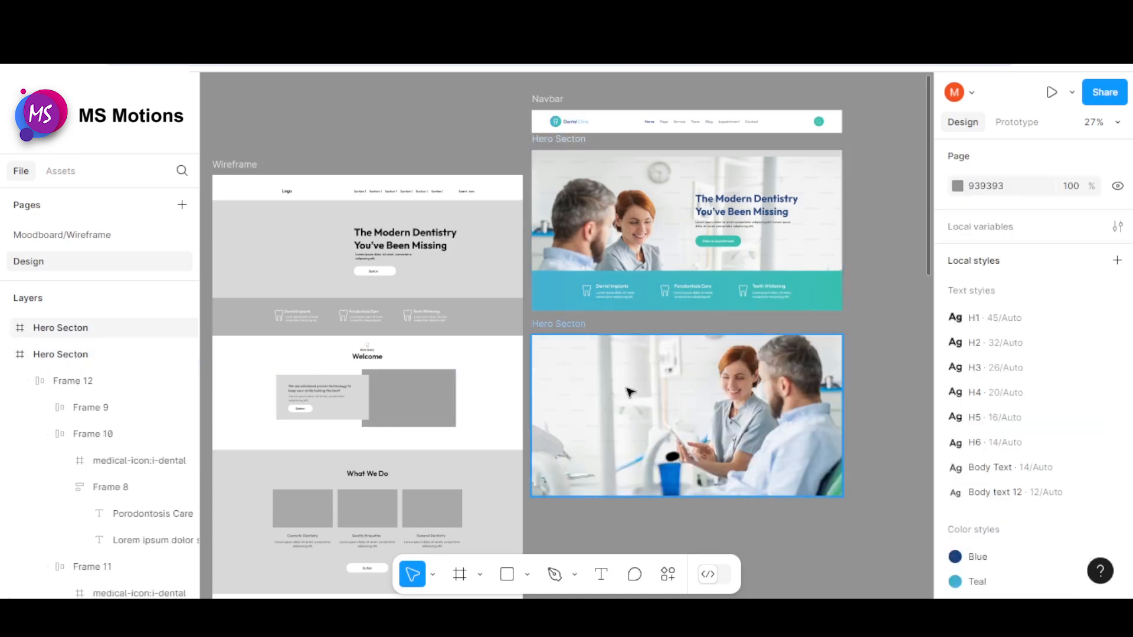
pyautogui.hotkey('ctrl', 'z')
# Step: Wrap the duplicated hero section in a new frame
pyautogui.scroll(-3, 728, 329)
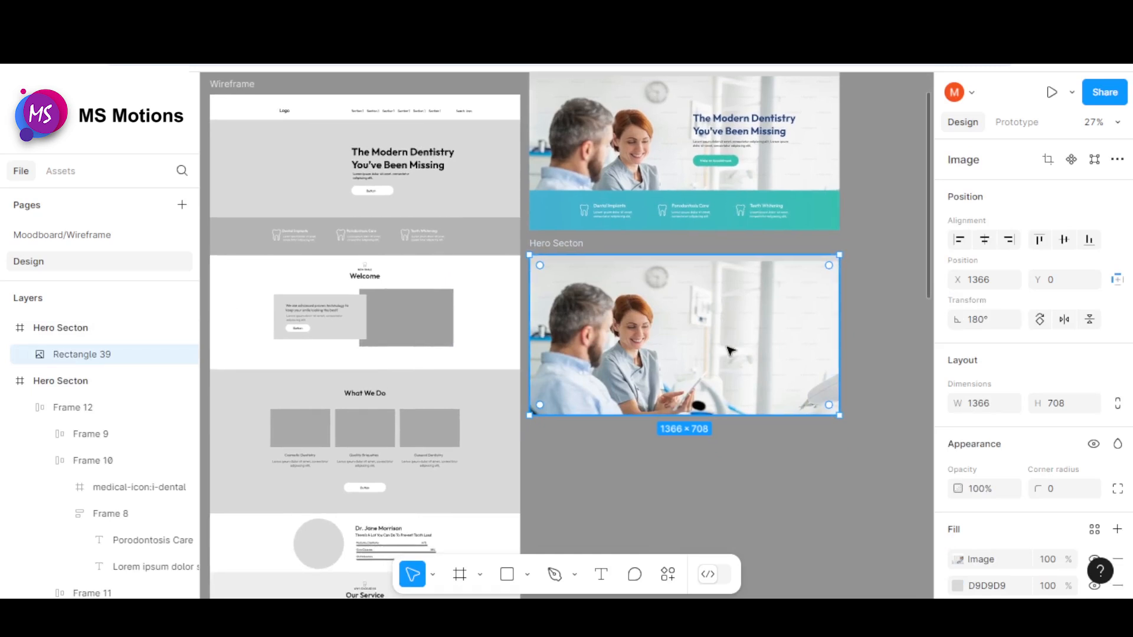
pyautogui.click(61, 328)
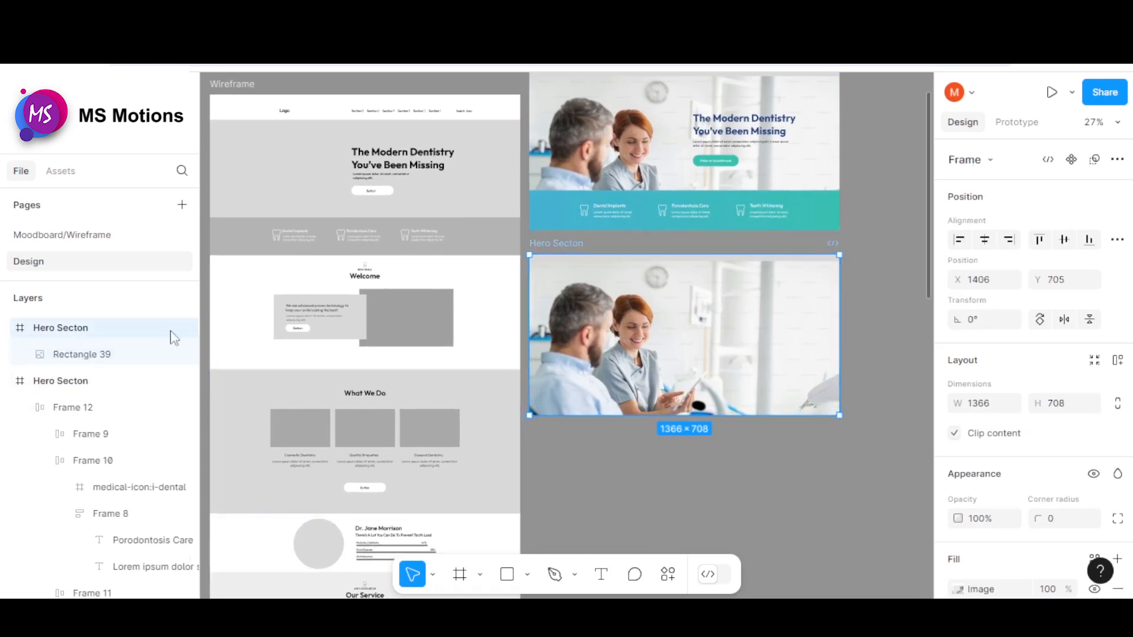
pyautogui.rightClick(547, 245)
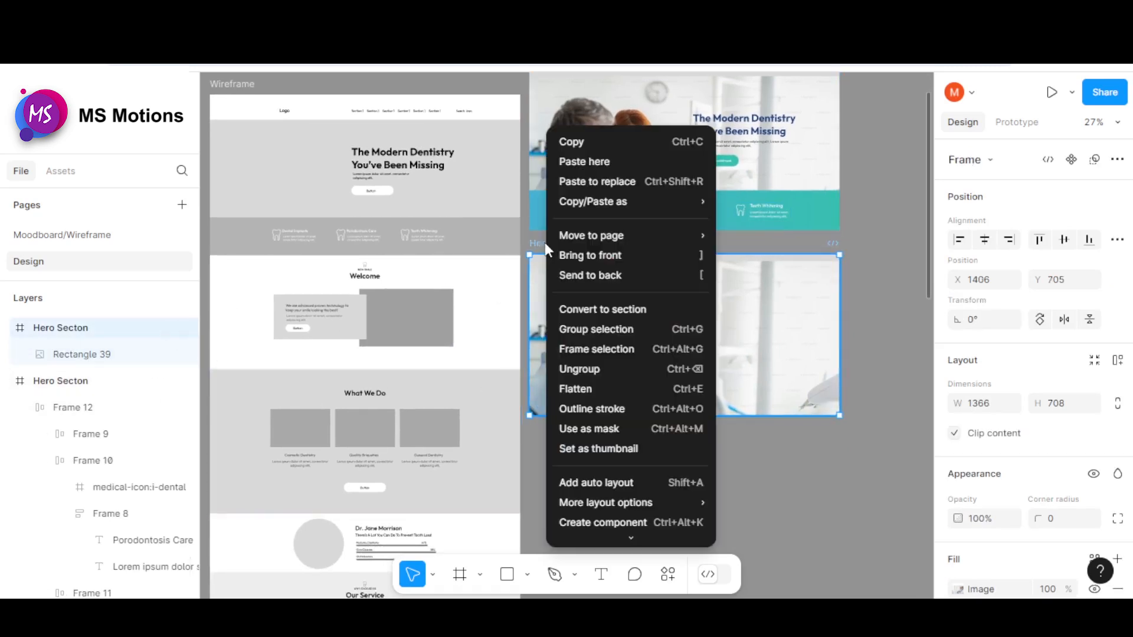
pyautogui.click(584, 349)
pyautogui.click(7, 328)
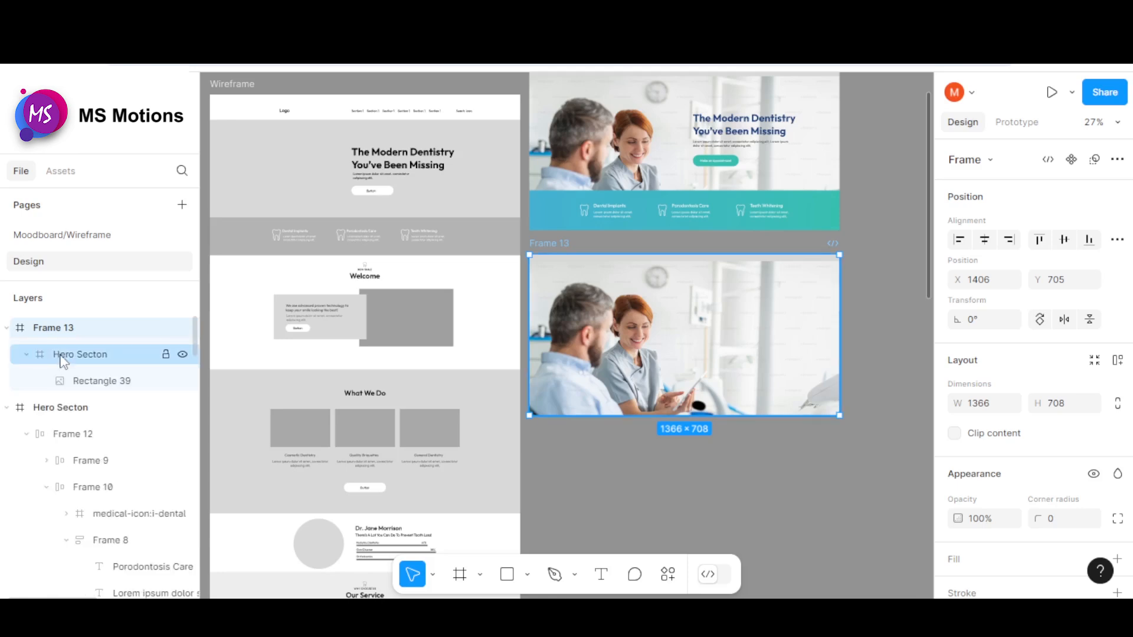
pyautogui.click(60, 355)
pyautogui.press('Delete')
pyautogui.hotkey('ctrl', 'z')
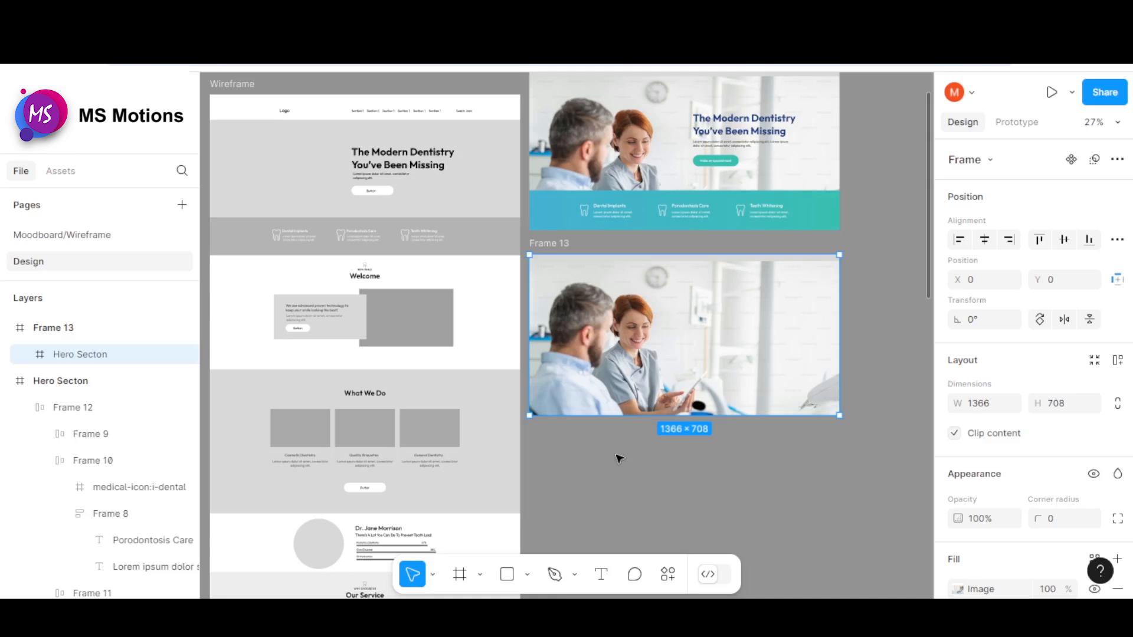
# Step: Delete the frame wrapping the duplicated hero section, together with its contents
pyautogui.click(549, 243)
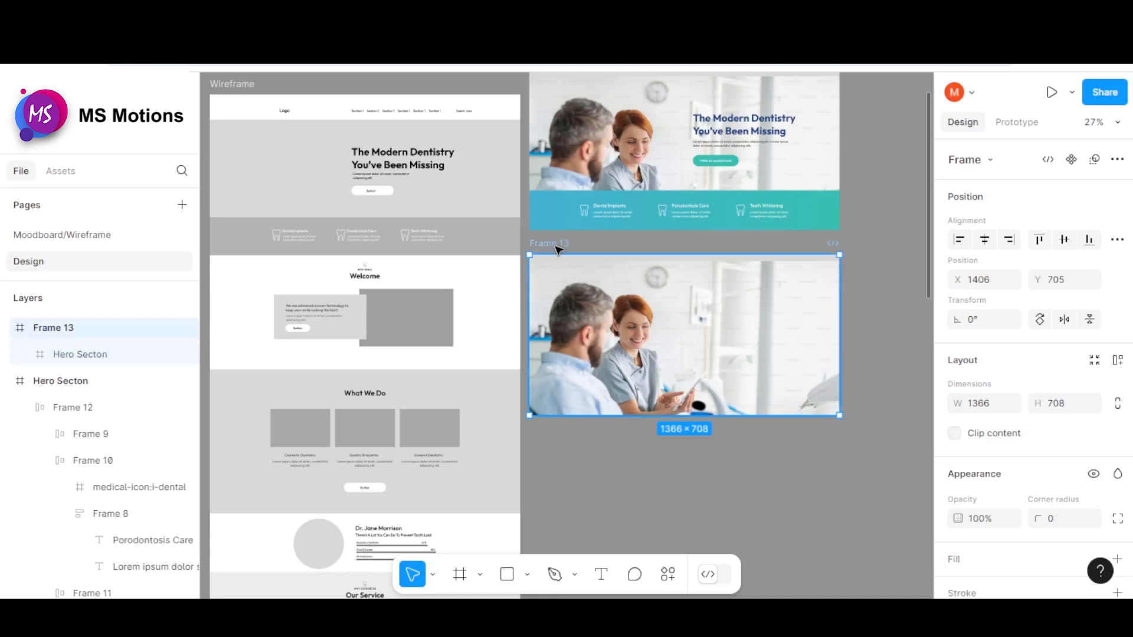
pyautogui.press('Delete')
# Step: Duplicate the navbar frame and place the copy directly below the hero section at X 1406, Y 708
pyautogui.scroll(-5, 574, 295)
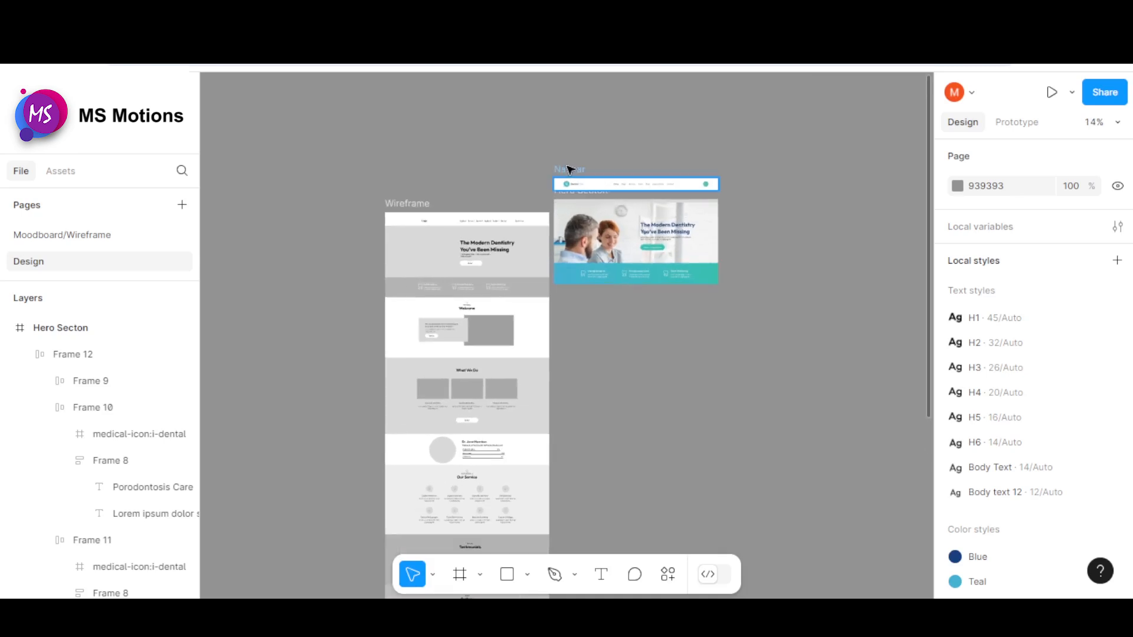
pyautogui.click(570, 181)
pyautogui.moveTo(570, 181); pyautogui.dragTo(526, 216)
pyautogui.scroll(5, 561, 311)
pyautogui.scroll(-3, 525, 216)
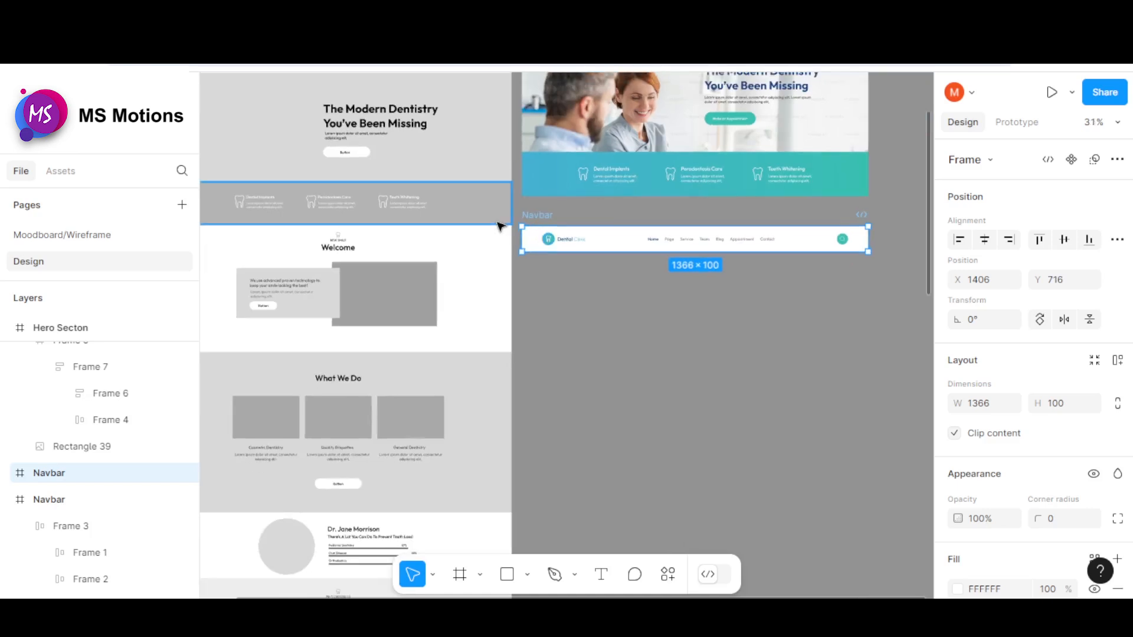
pyautogui.scroll(10, 498, 227)
pyautogui.scroll(3, 544, 256)
pyautogui.moveTo(658, 230); pyautogui.dragTo(658, 201)
pyautogui.scroll(-3, 562, 204)
pyautogui.scroll(-10, 565, 208)
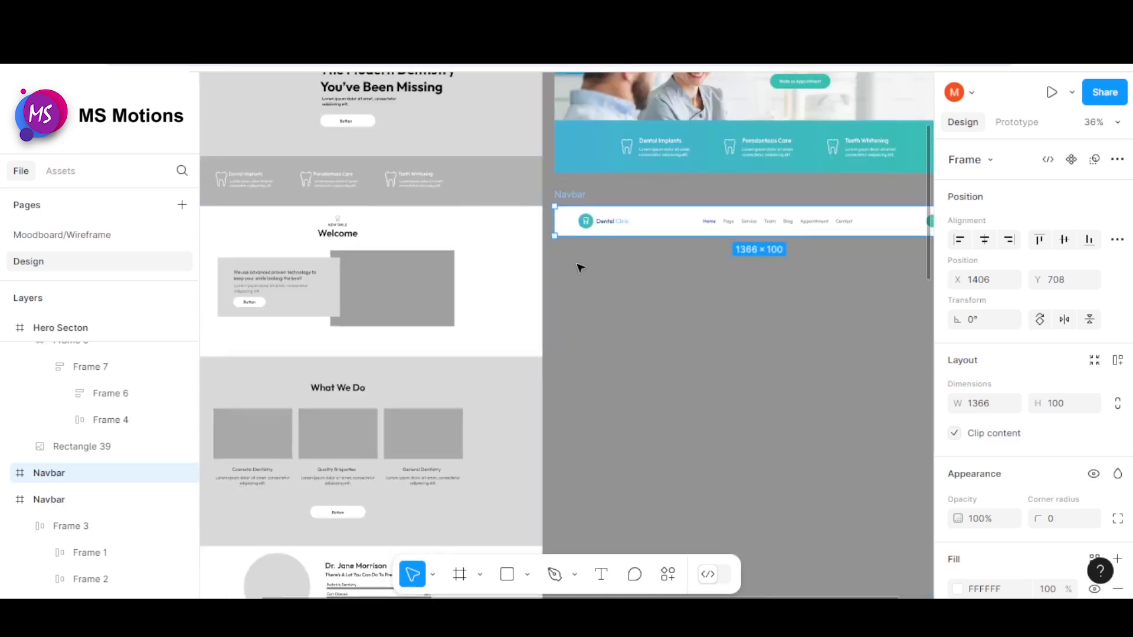
pyautogui.click(571, 278)
# Step: Delete the logo and menu content from the duplicated navbar and extend the empty frame's height to 517
pyautogui.scroll(2, 559, 253)
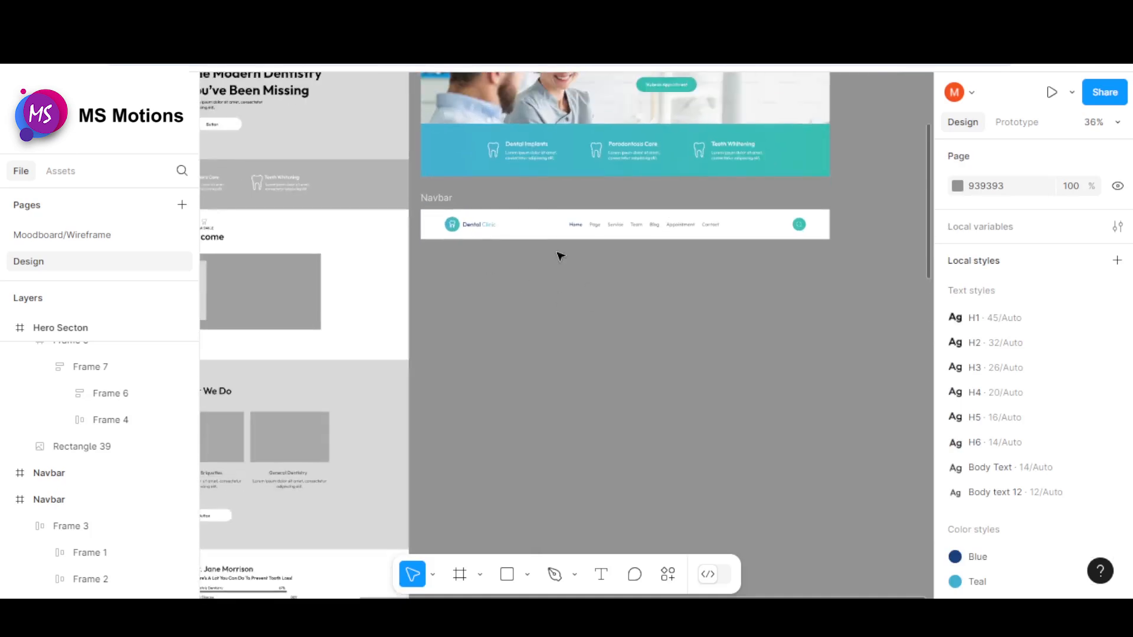
pyautogui.click(441, 208)
pyautogui.click(549, 235)
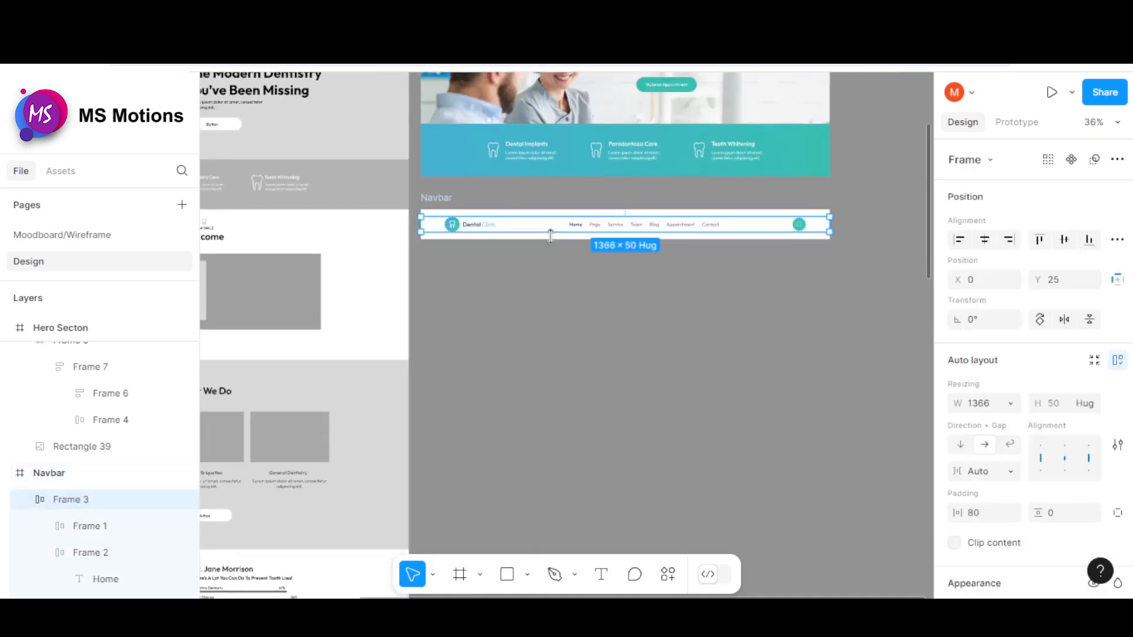
pyautogui.press('Delete')
pyautogui.click(535, 230)
pyautogui.moveTo(535, 240); pyautogui.dragTo(534, 364)
pyautogui.click(523, 426)
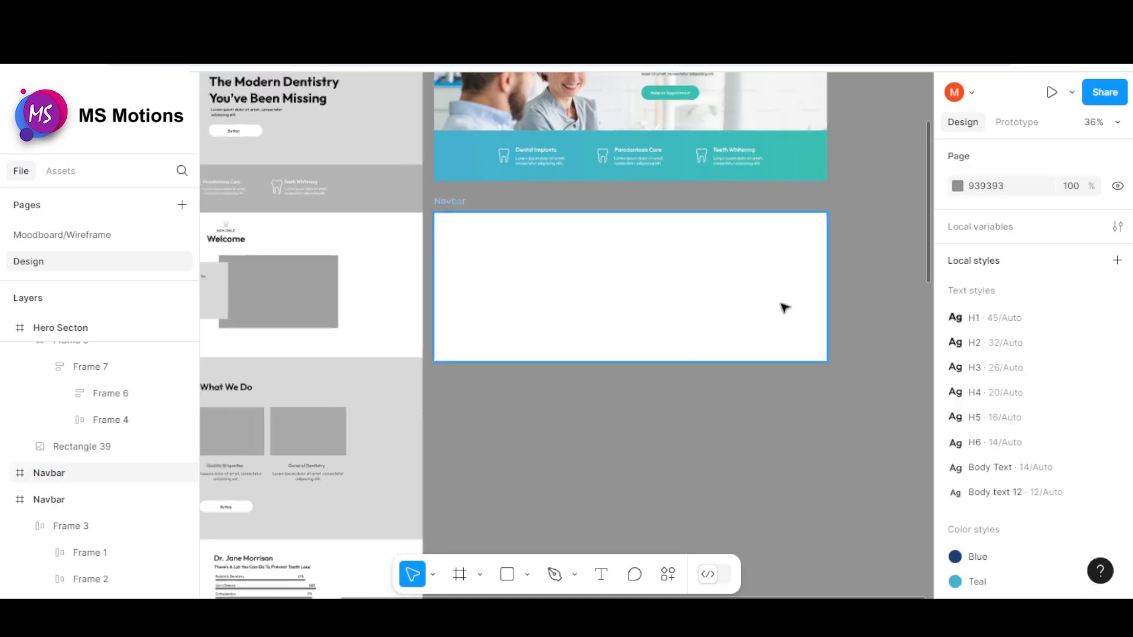
# Step: Rename the empty frame below the hero section as "Welcome Section"
pyautogui.scroll(2, 451, 260)
pyautogui.scroll(3, 592, 212)
pyautogui.scroll(4, 618, 207)
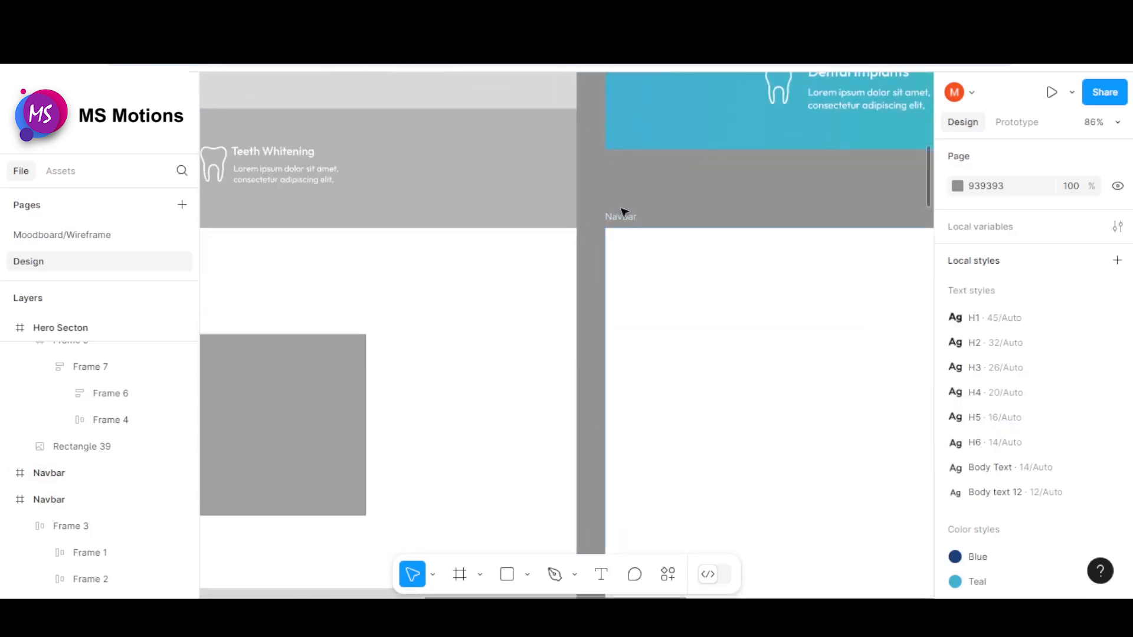
pyautogui.doubleClick(606, 229)
pyautogui.write('Welcome Se')
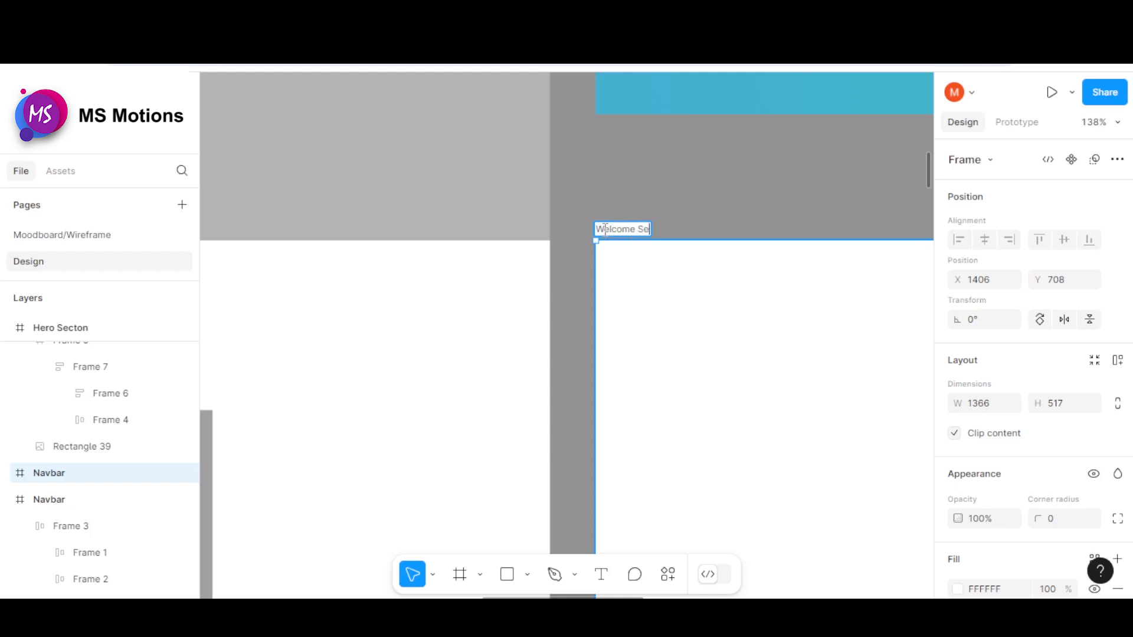
pyautogui.write('ction')
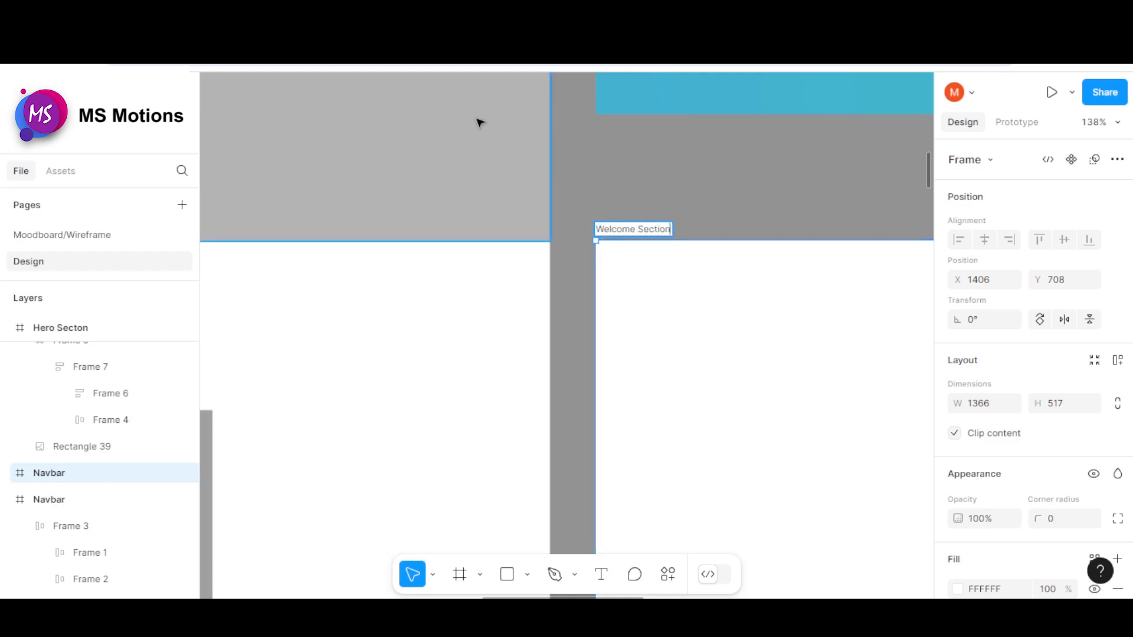
pyautogui.click(664, 197)
pyautogui.scroll(-5, 591, 177)
pyautogui.scroll(-5, 590, 183)
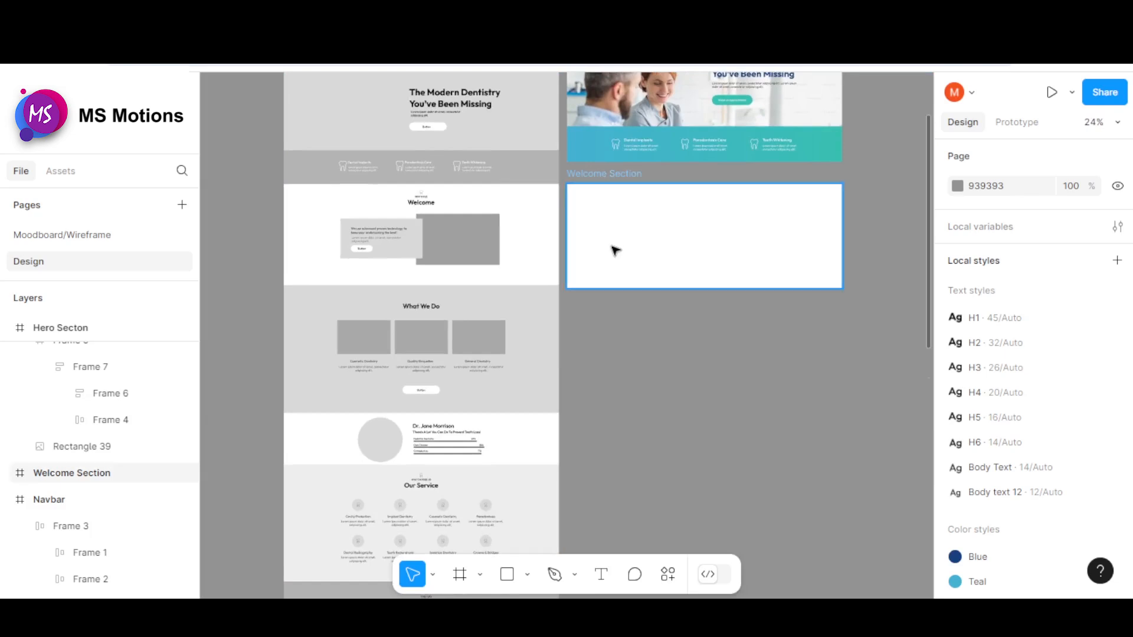
pyautogui.scroll(2, 678, 230)
pyautogui.click(614, 206)
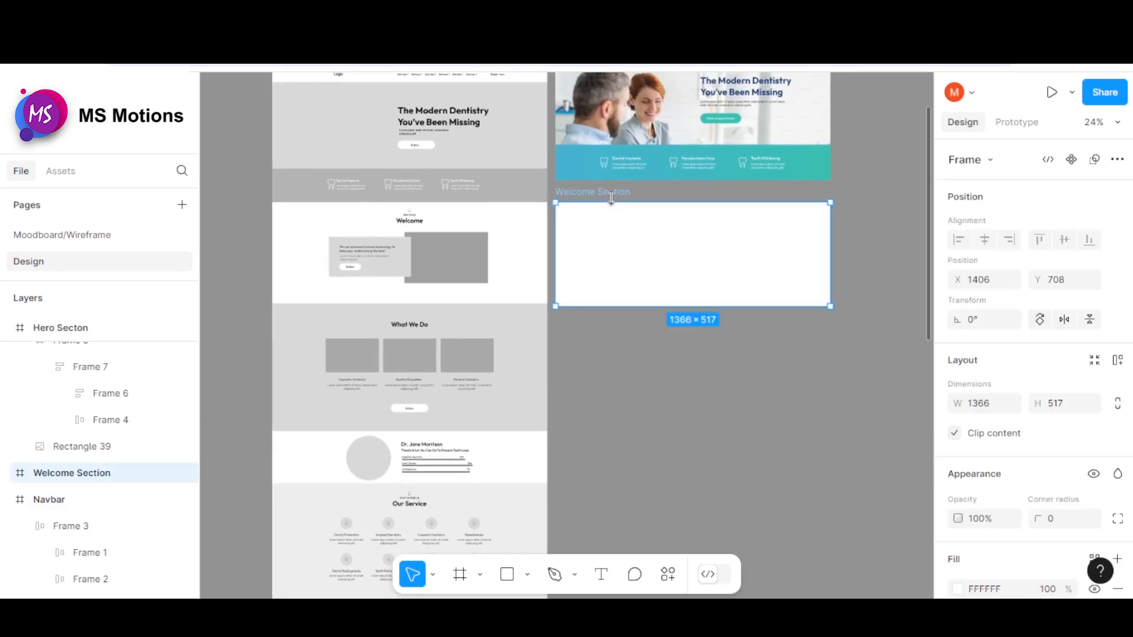
pyautogui.click(641, 376)
# Step: Add a layout grid to the Welcome Section frame
pyautogui.click(603, 196)
pyautogui.scroll(-1, 798, 361)
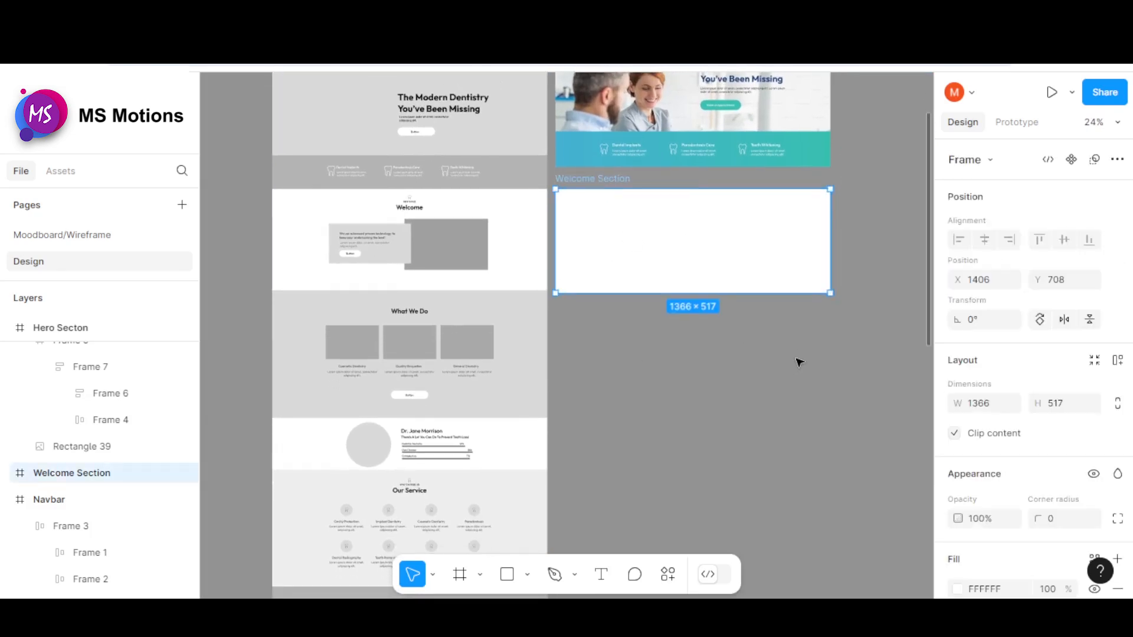
pyautogui.scroll(-1, 618, 287)
pyautogui.scroll(1, 667, 240)
pyautogui.scroll(-2, 673, 218)
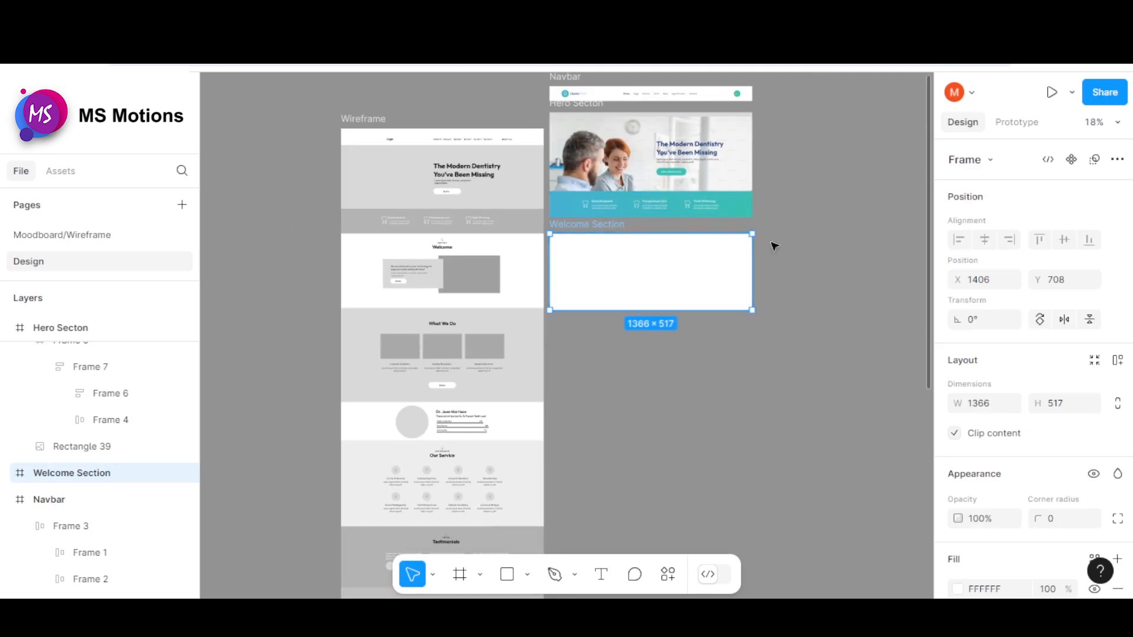
pyautogui.scroll(2, 775, 256)
pyautogui.scroll(1, 775, 255)
pyautogui.hscroll(-3, 814, 265)
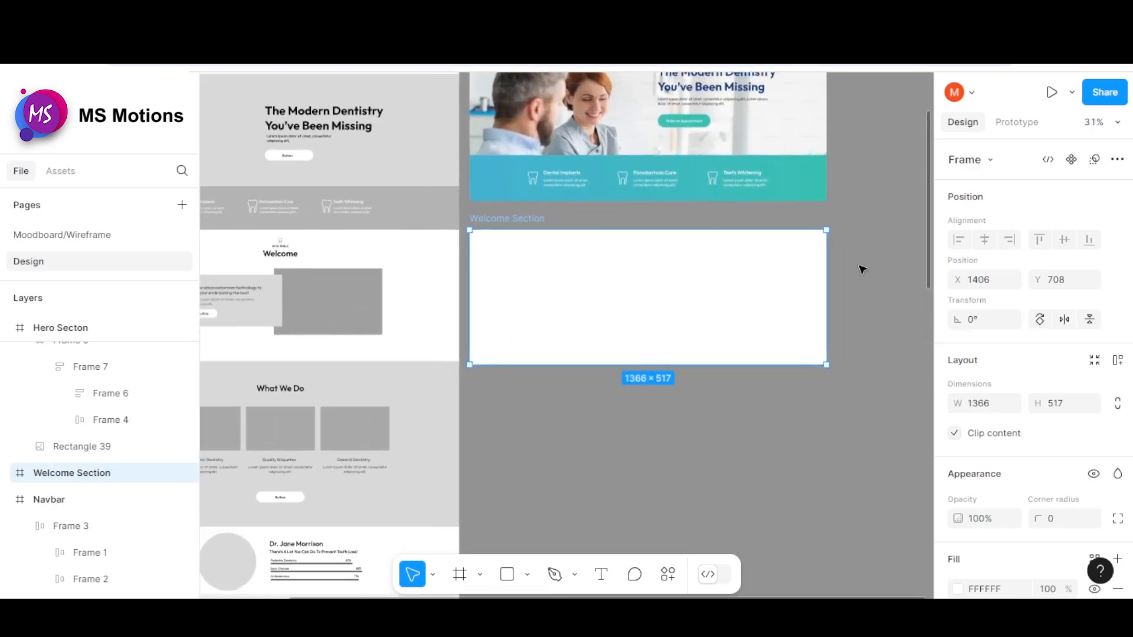
pyautogui.scroll(-3, 956, 470)
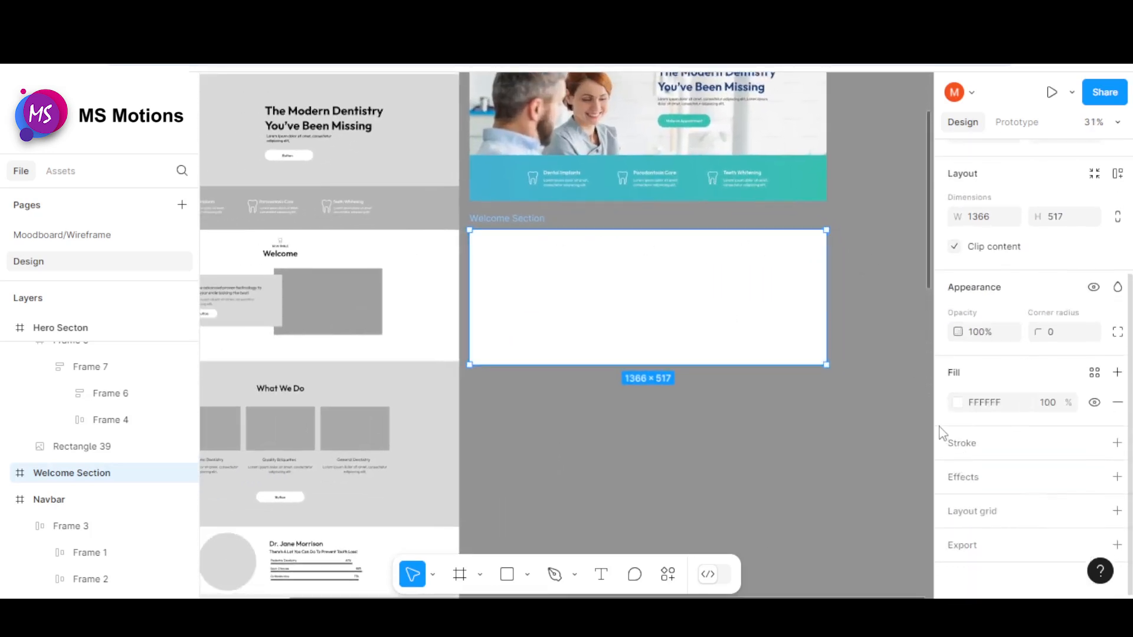
pyautogui.click(1116, 511)
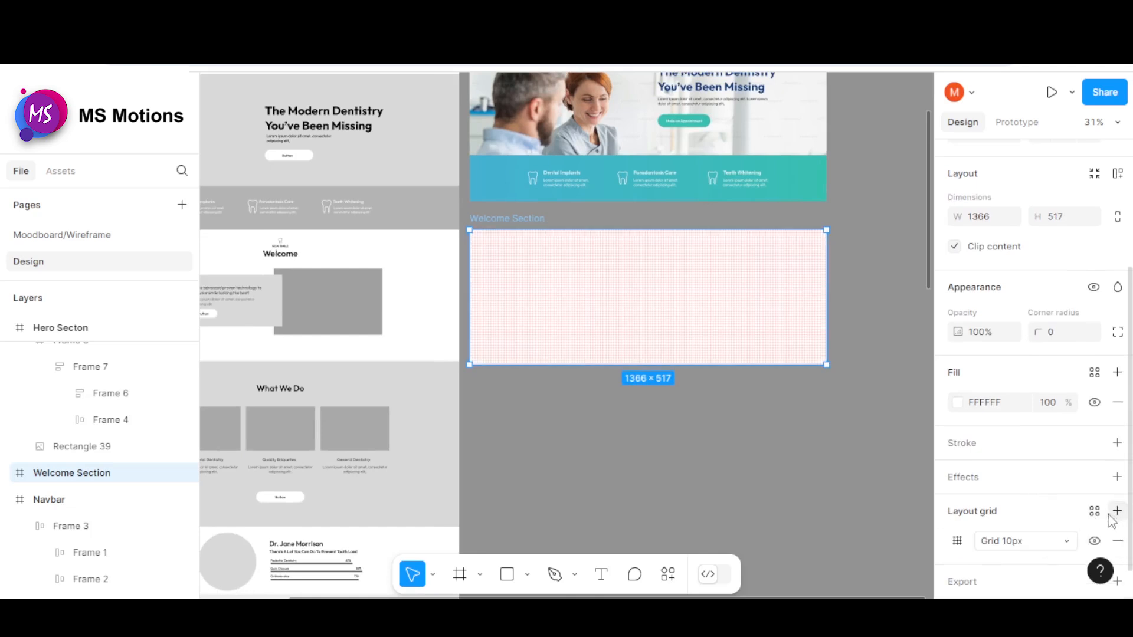
pyautogui.click(1094, 511)
pyautogui.click(859, 397)
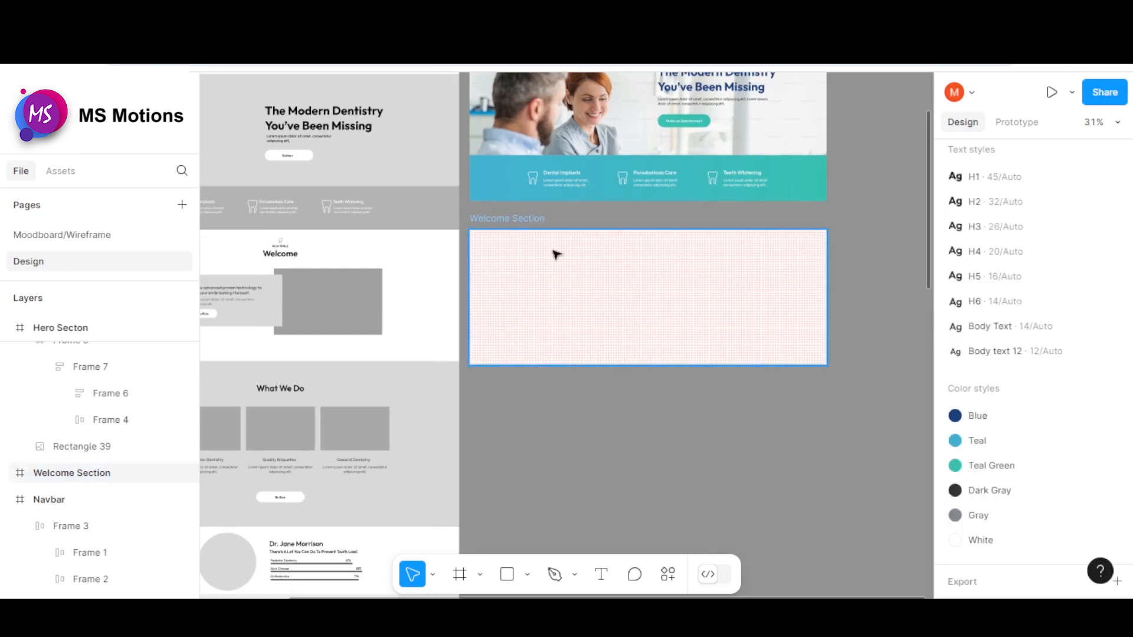
# Step: Change the Welcome Section's layout grid to 12 center-type columns with a width of 80
pyautogui.click(531, 220)
pyautogui.click(963, 544)
pyautogui.click(790, 512)
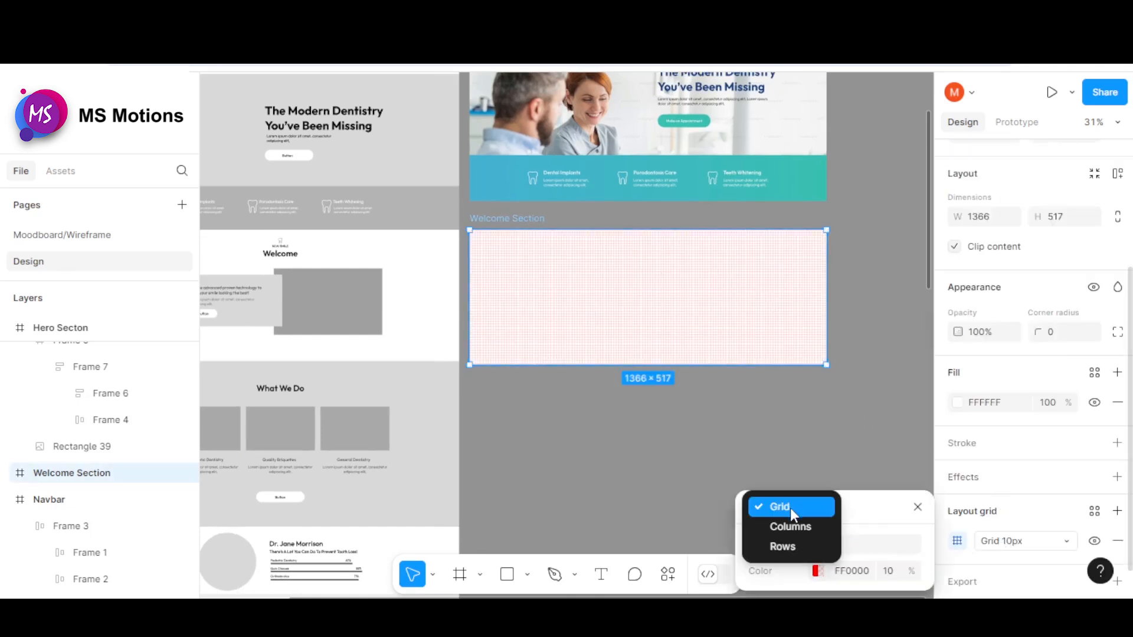
pyautogui.click(794, 531)
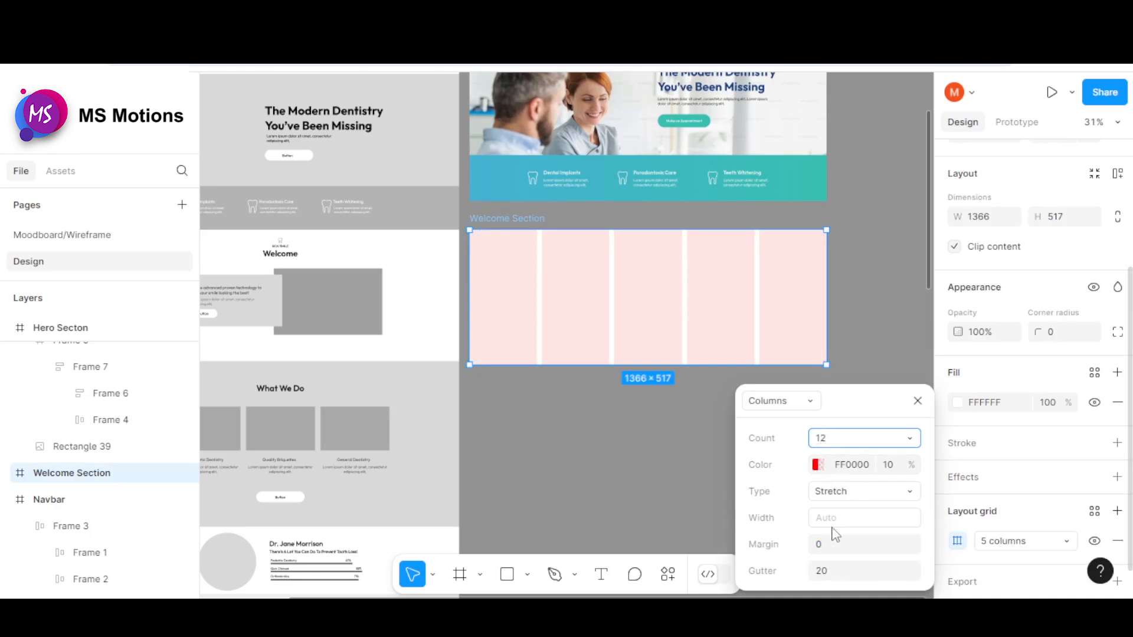
pyautogui.click(824, 552)
pyautogui.click(843, 497)
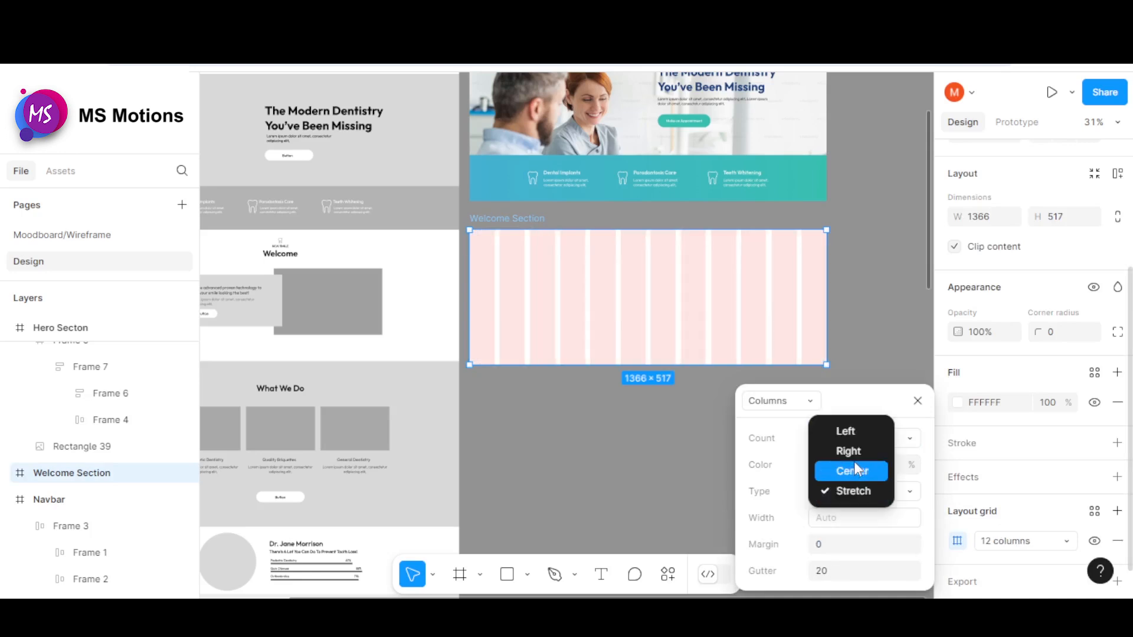
pyautogui.click(854, 469)
pyautogui.click(838, 528)
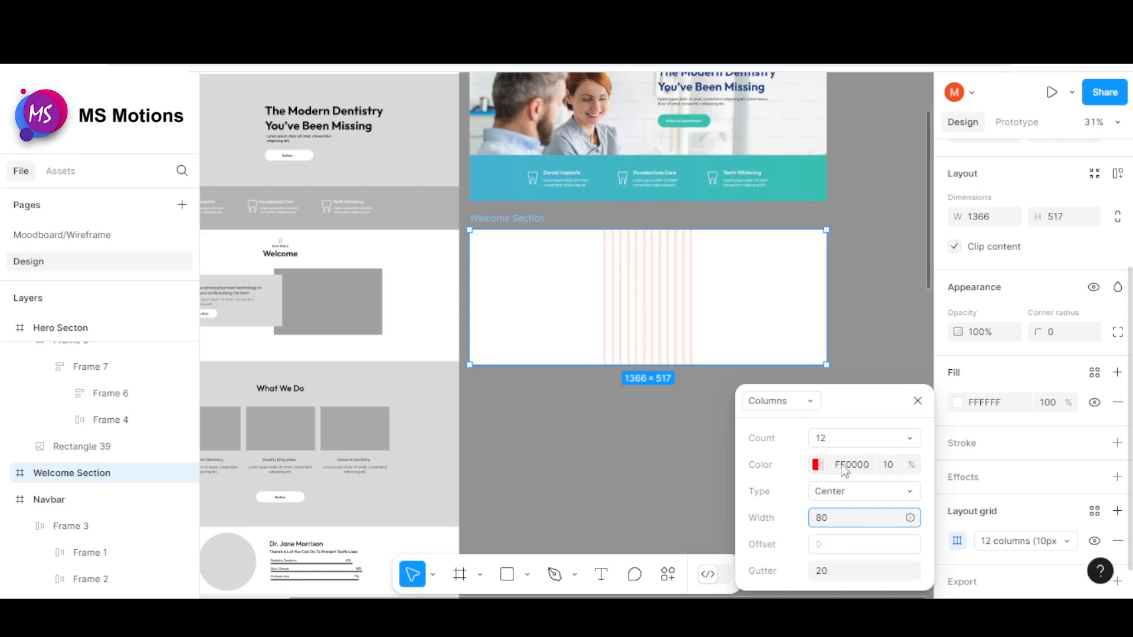
pyautogui.press('Return')
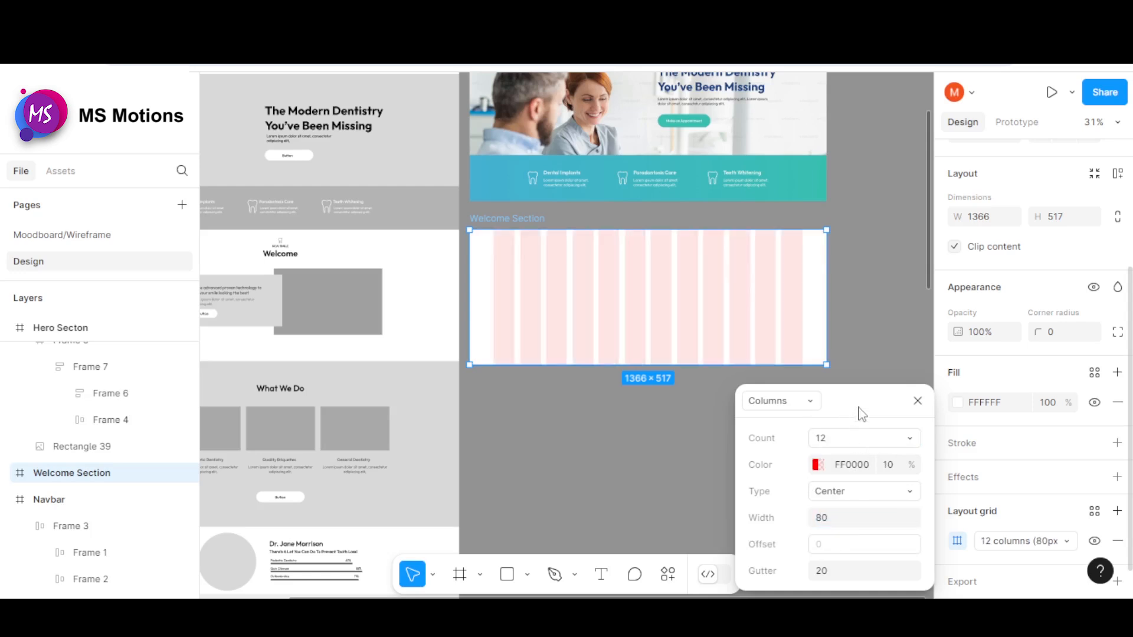
pyautogui.click(917, 401)
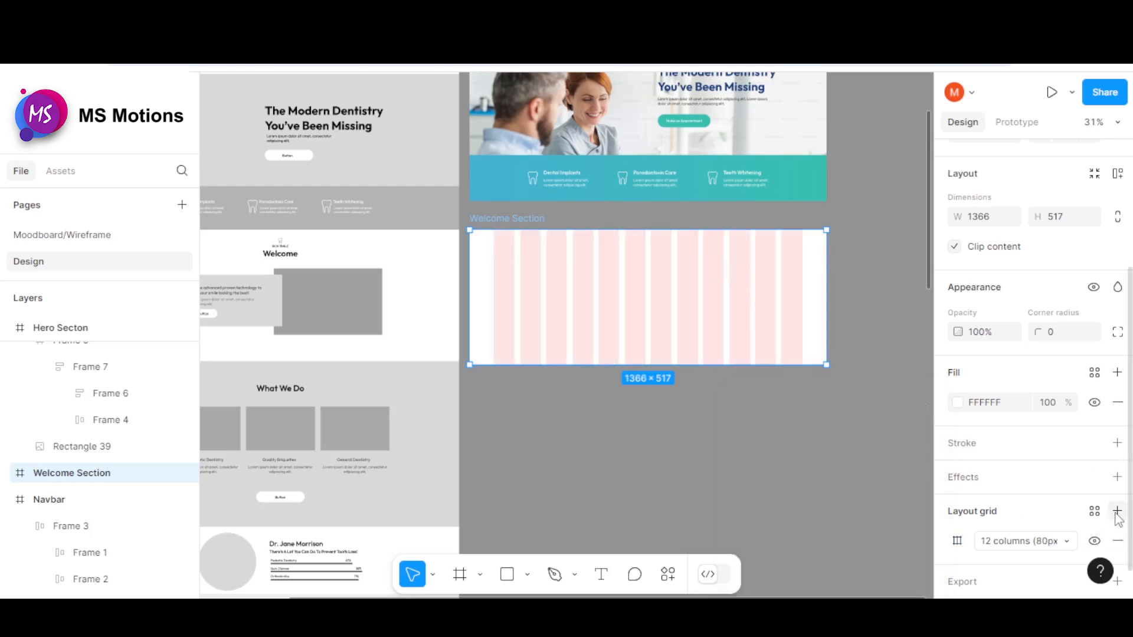
# Step: Save the column layout grid as a new grid style named "12 Colums Grid"
pyautogui.click(1094, 511)
pyautogui.click(1107, 302)
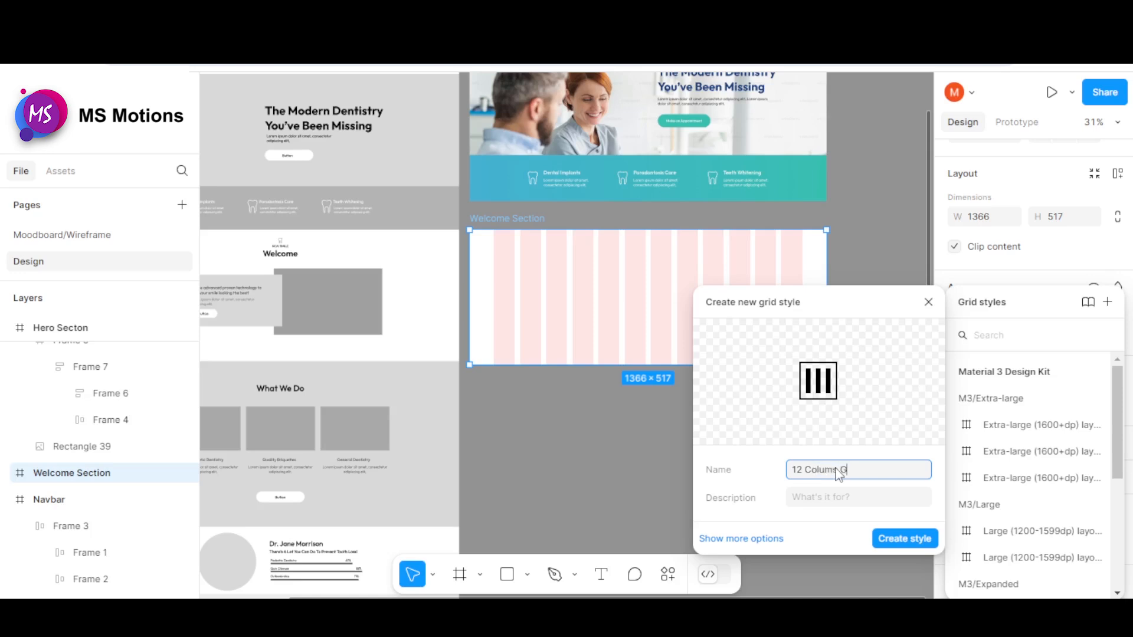
pyautogui.click(919, 538)
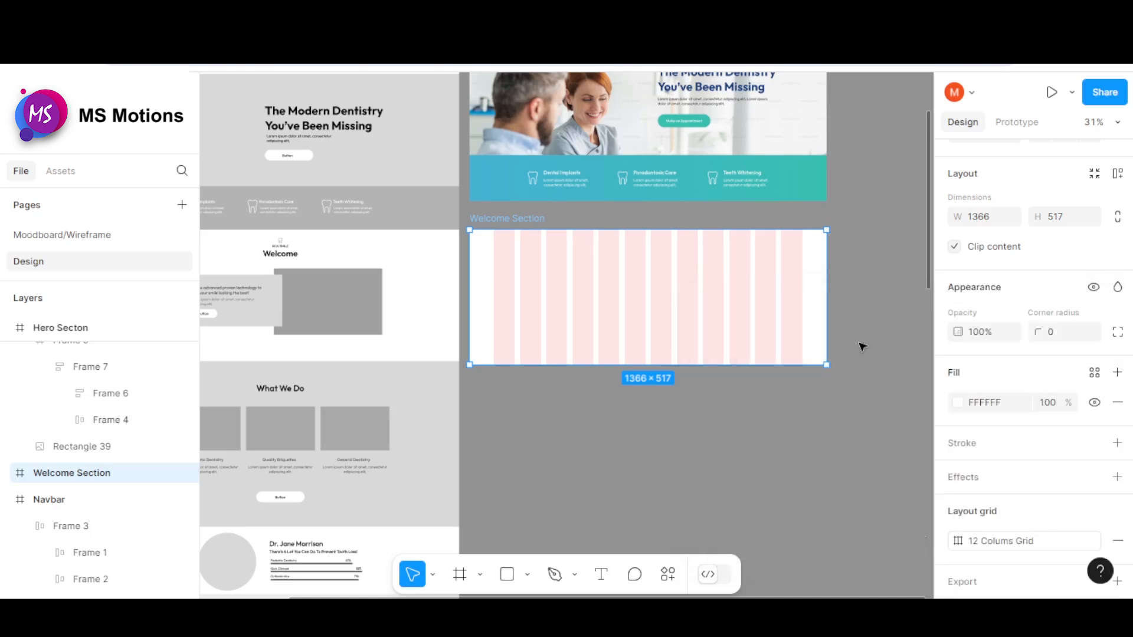
# Step: Examine the wireframe's Welcome section and compare its layout with the gridded Welcome Section frame
pyautogui.scroll(-2, 829, 322)
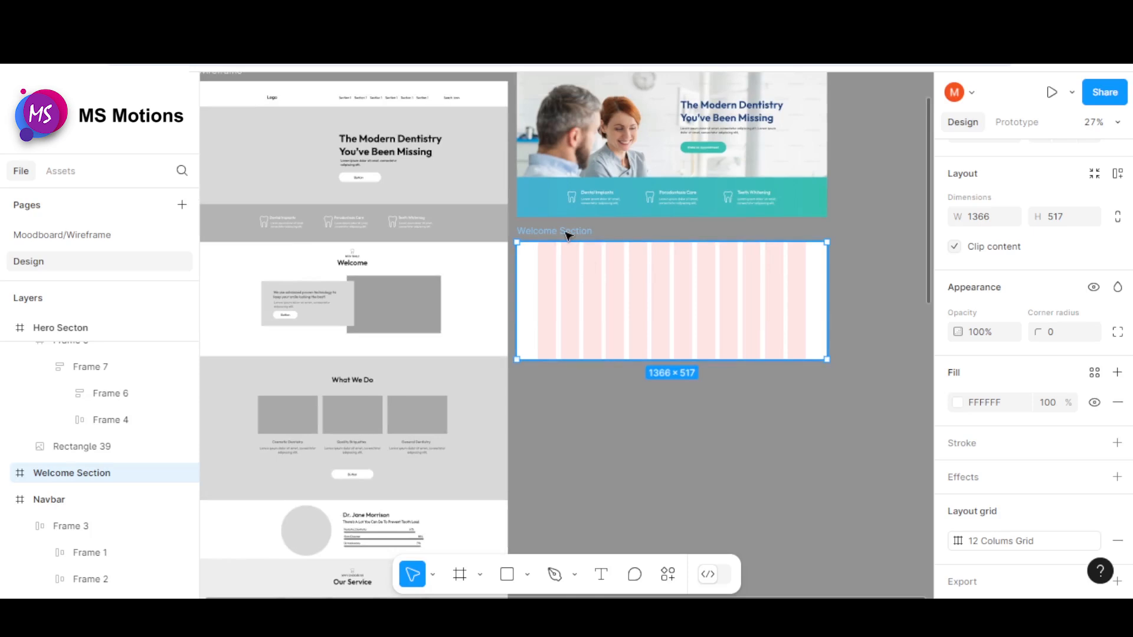
pyautogui.scroll(4, 313, 266)
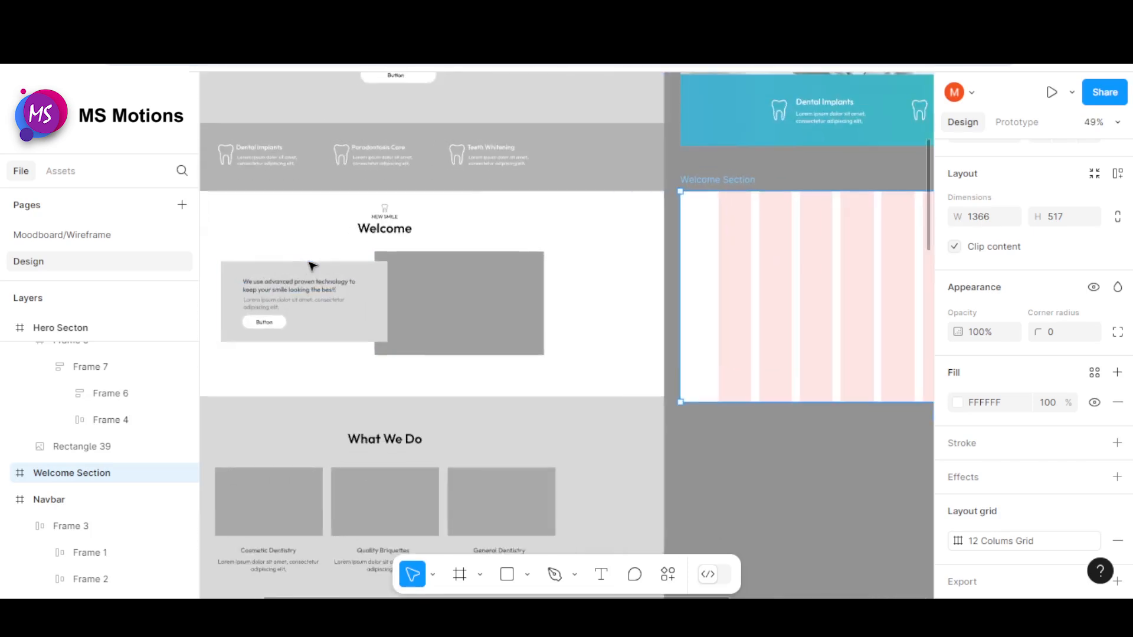
pyautogui.scroll(5, 413, 207)
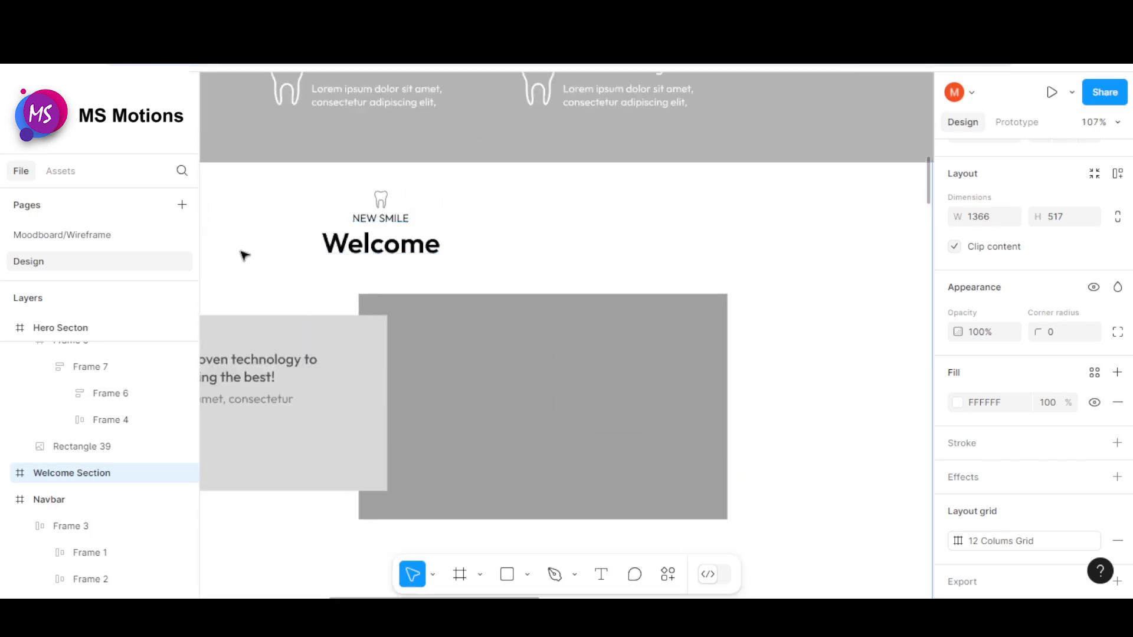
pyautogui.scroll(-5, 244, 255)
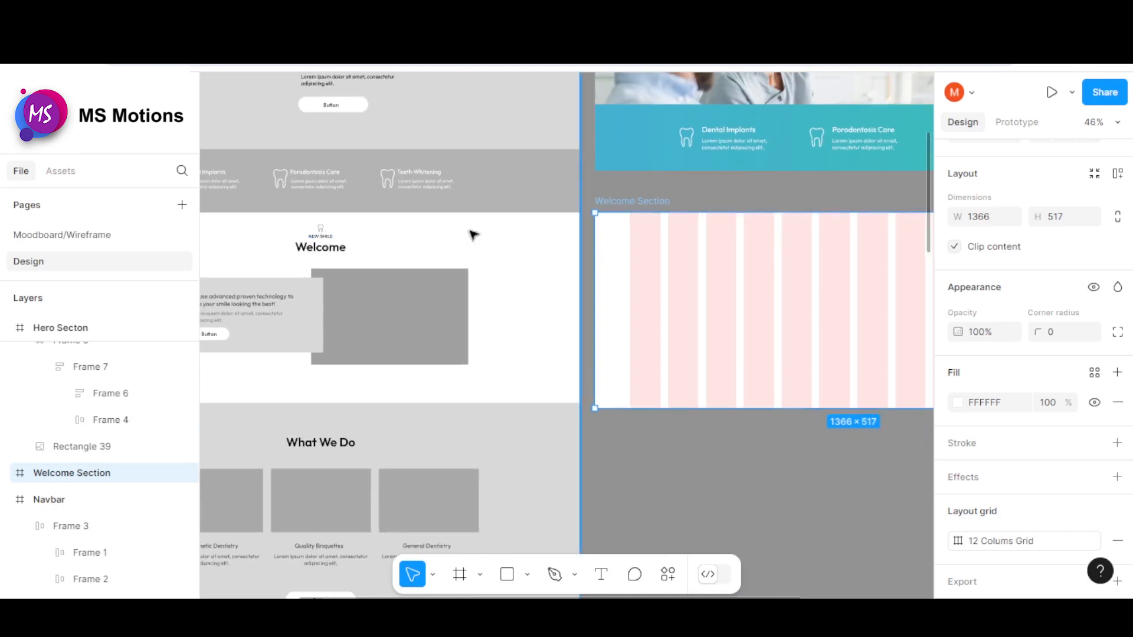
pyautogui.scroll(-1, 474, 236)
pyautogui.scroll(1, 781, 240)
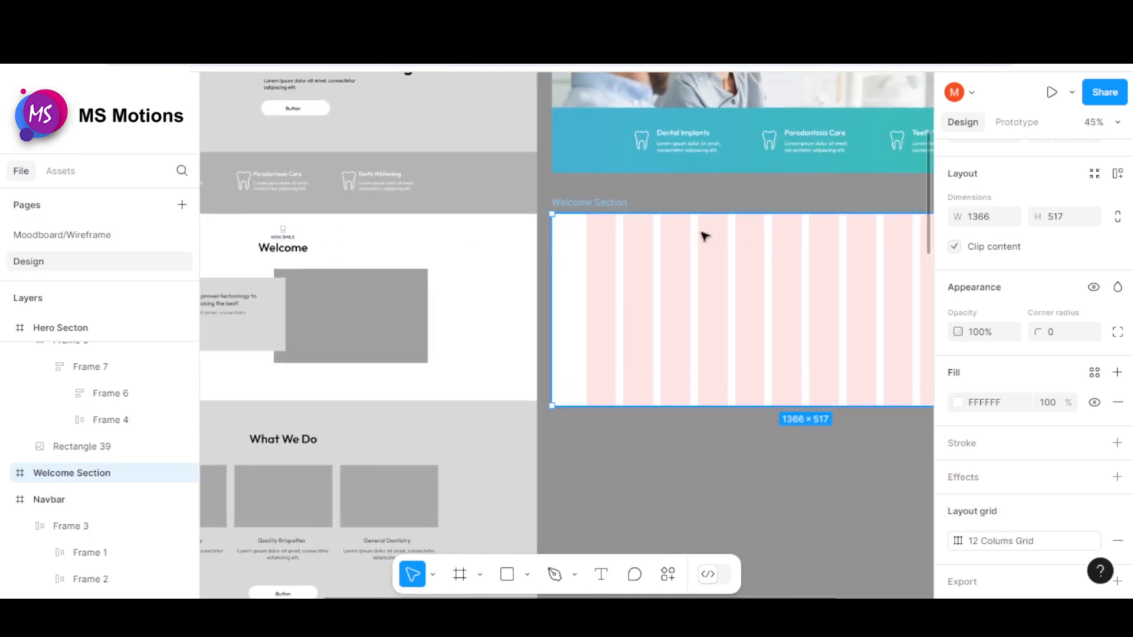
pyautogui.hscroll(2, 694, 244)
pyautogui.scroll(-2, 701, 249)
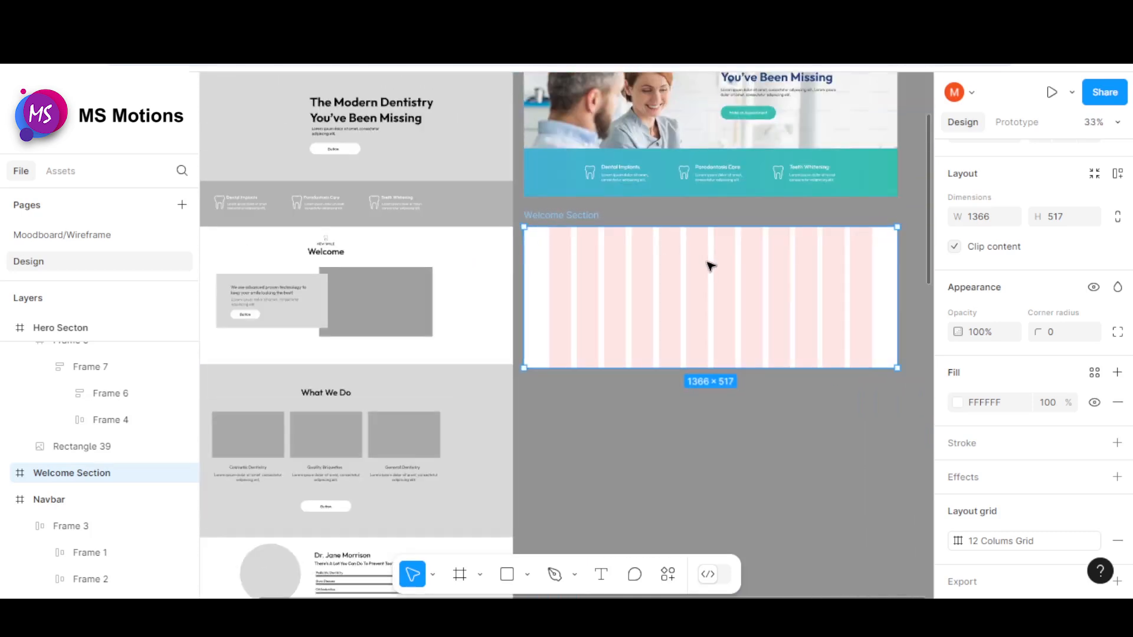